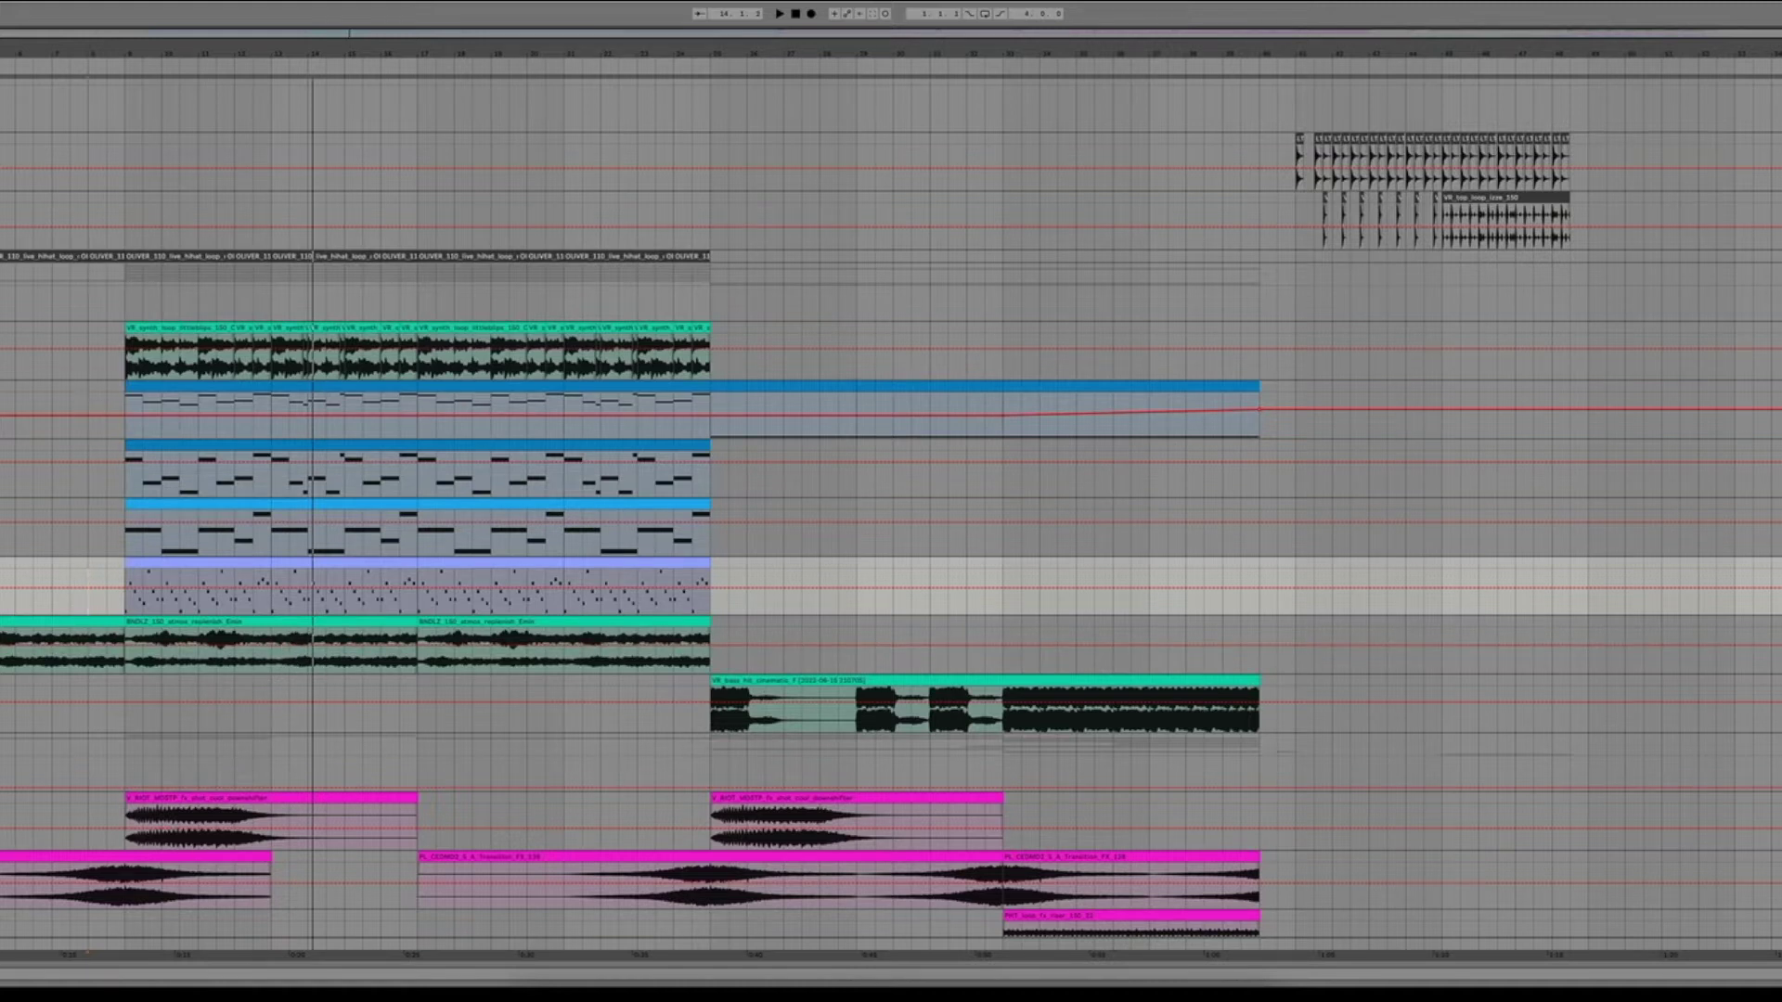
- Copy the first synth loop clip from bar 9 to the empty stretch before it, ending at bar 6
{"action": "scroll", "coordinate": [891, 508], "scroll_direction": "up", "scroll_amount": 5}
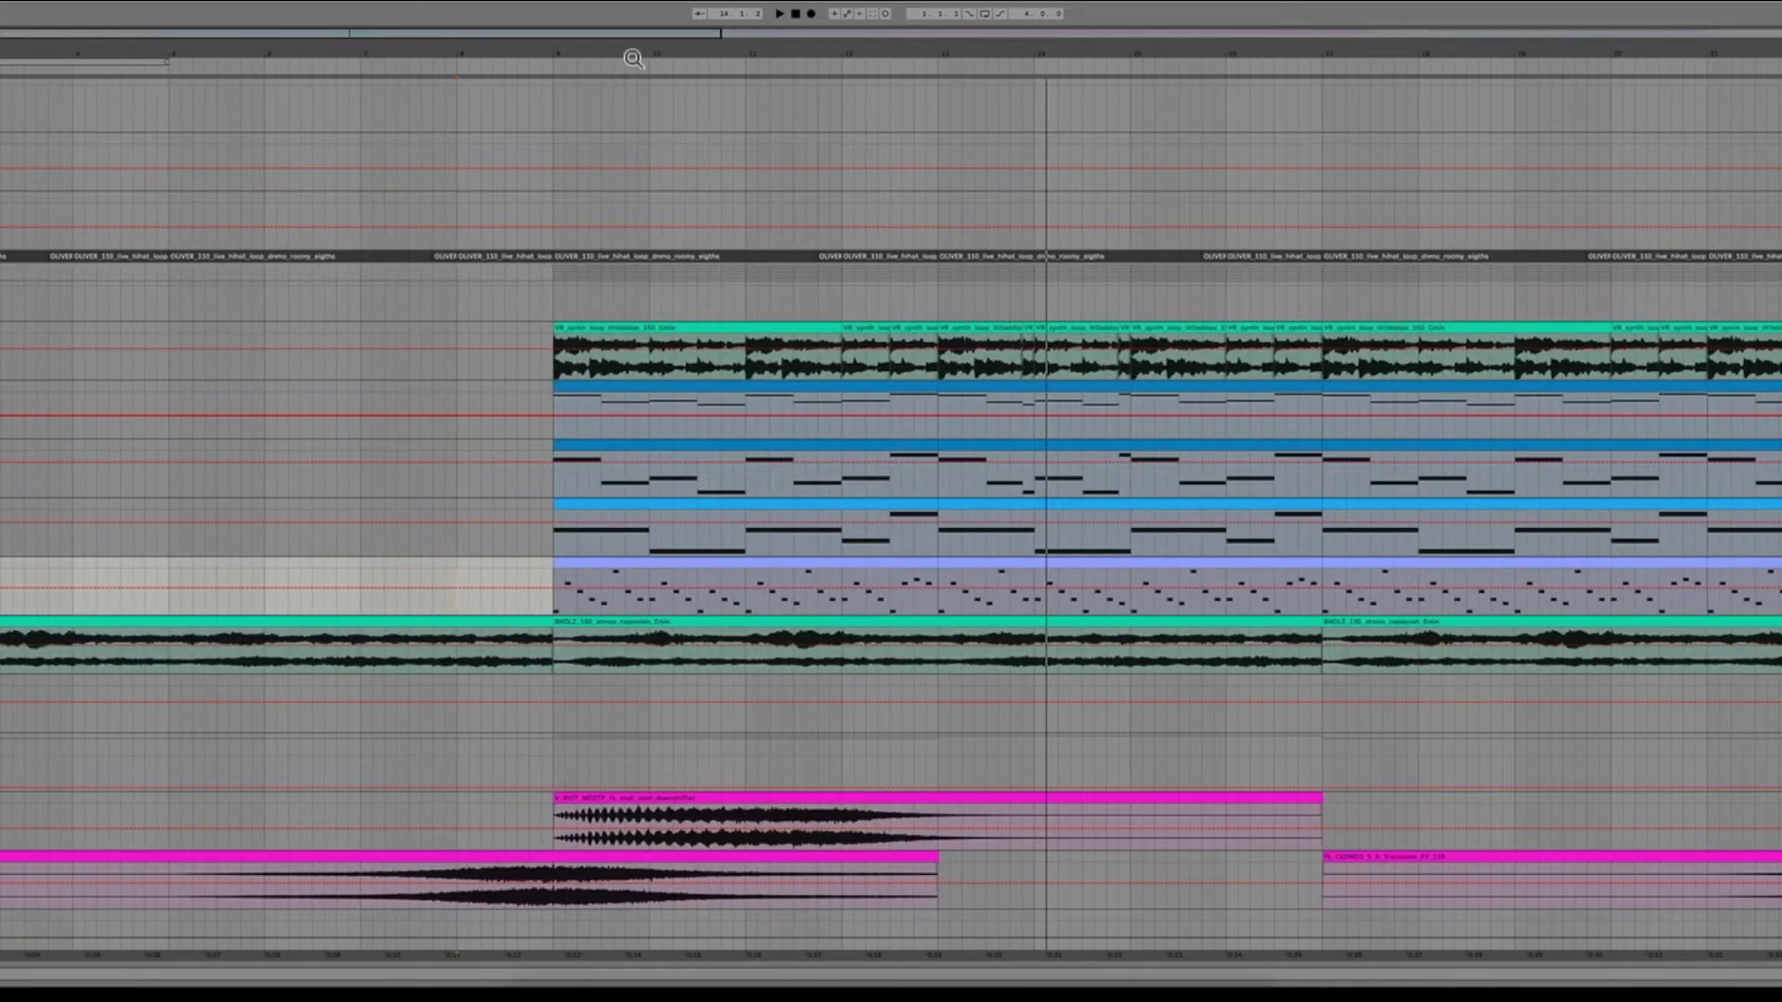
{"action": "scroll", "coordinate": [599, 571], "scroll_direction": "up", "scroll_amount": 4}
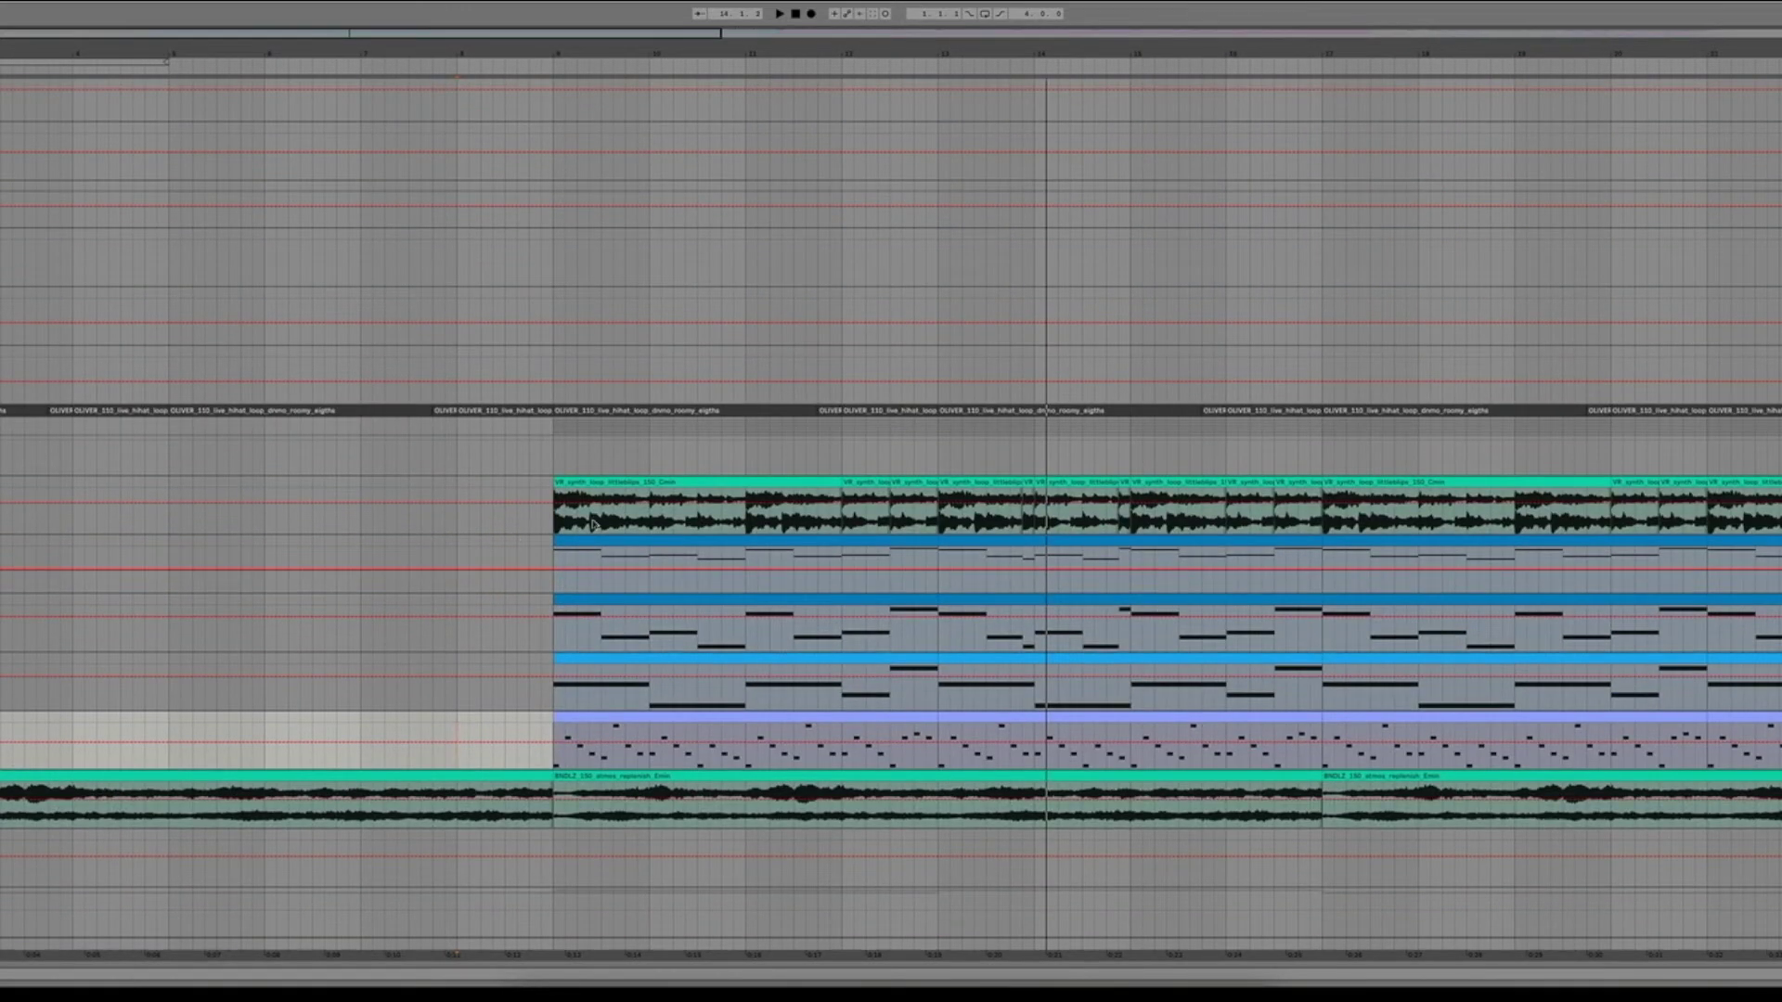
{"action": "left_click", "coordinate": [605, 482]}
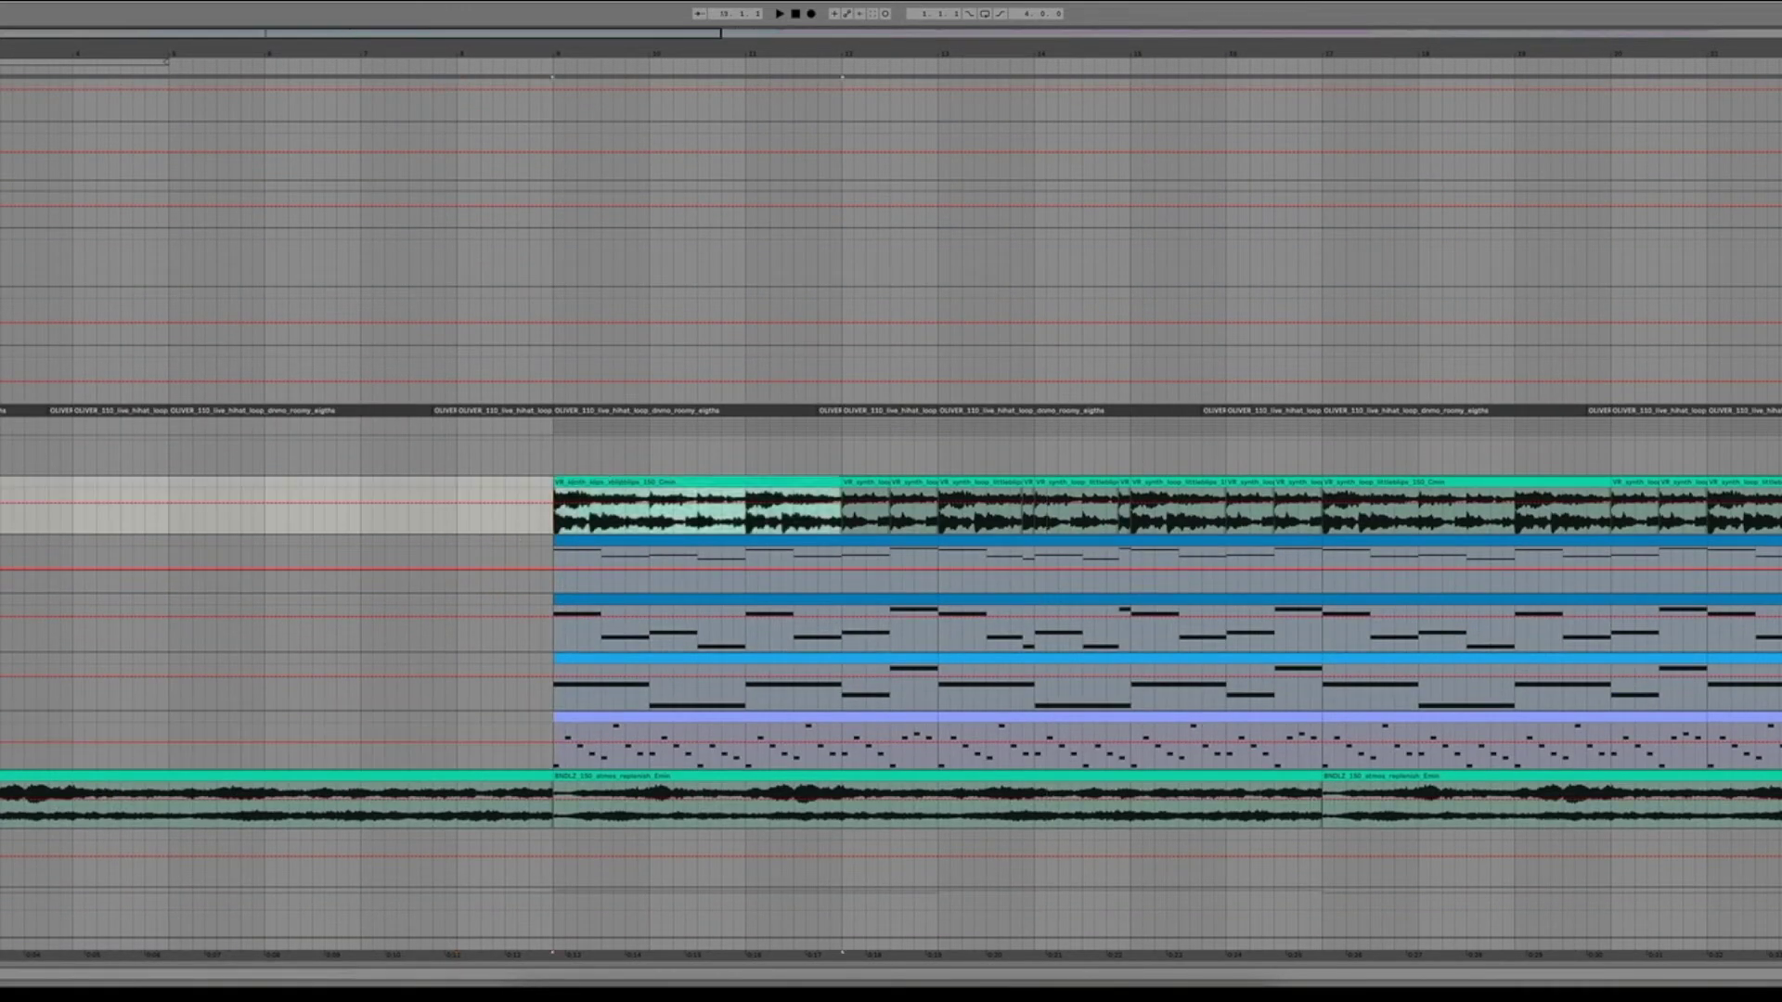
{"action": "left_click", "coordinate": [28, 488]}
{"action": "key", "text": "ctrl+v"}
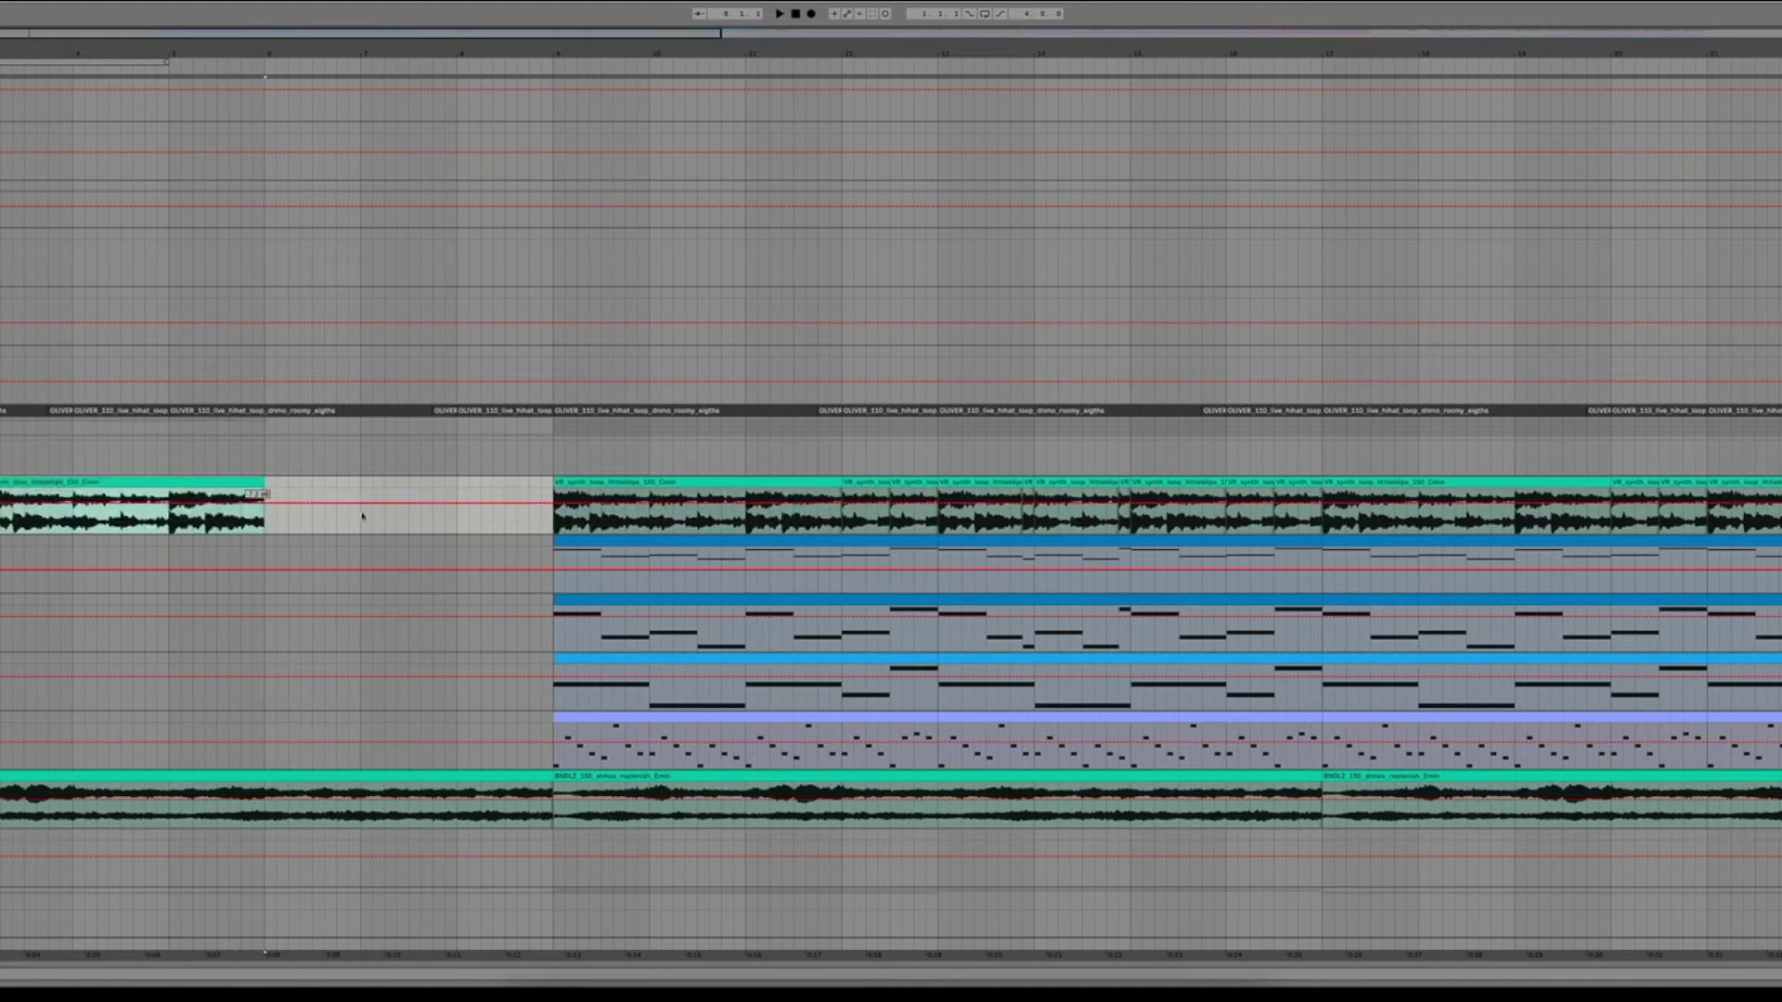
- Insert an audio track below the synth loop track and move the copied clip down onto it
{"action": "key", "text": "ctrl+t"}
{"action": "left_click_drag", "start_coordinate": [77, 483], "coordinate": [80, 564]}
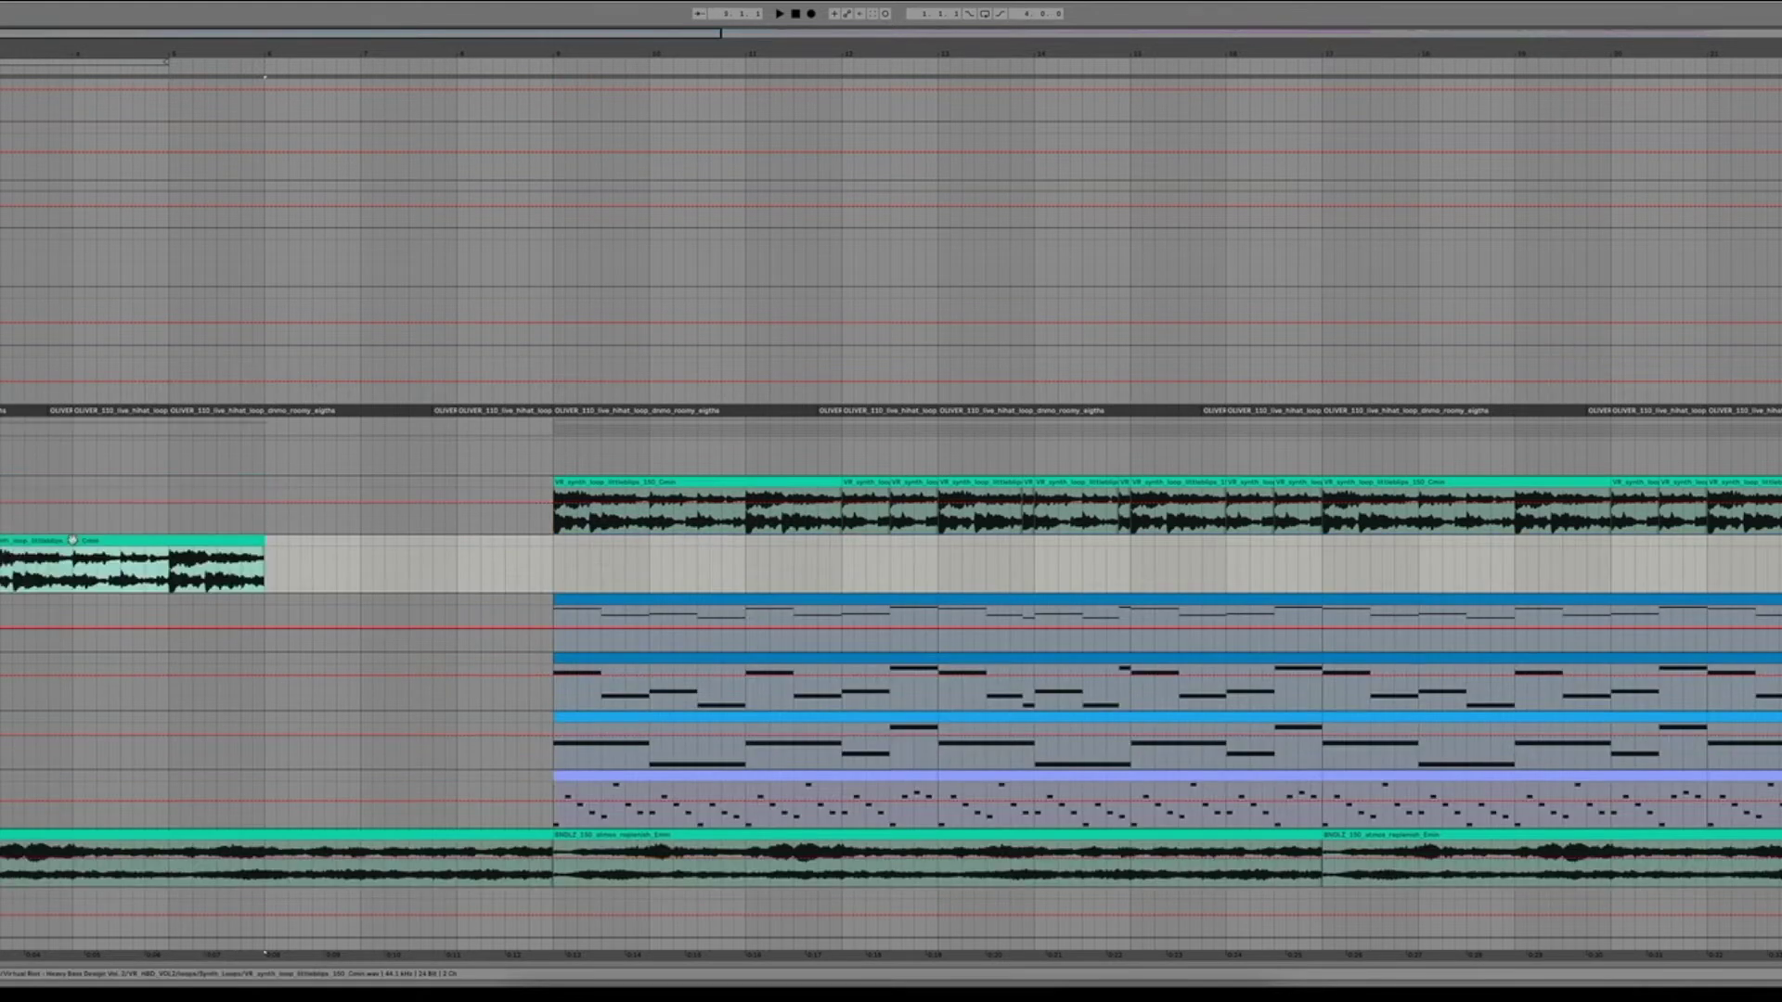
- Open the copied clip's waveform, extend its looped end to bar 9 and play it back
{"action": "double_click", "coordinate": [78, 541]}
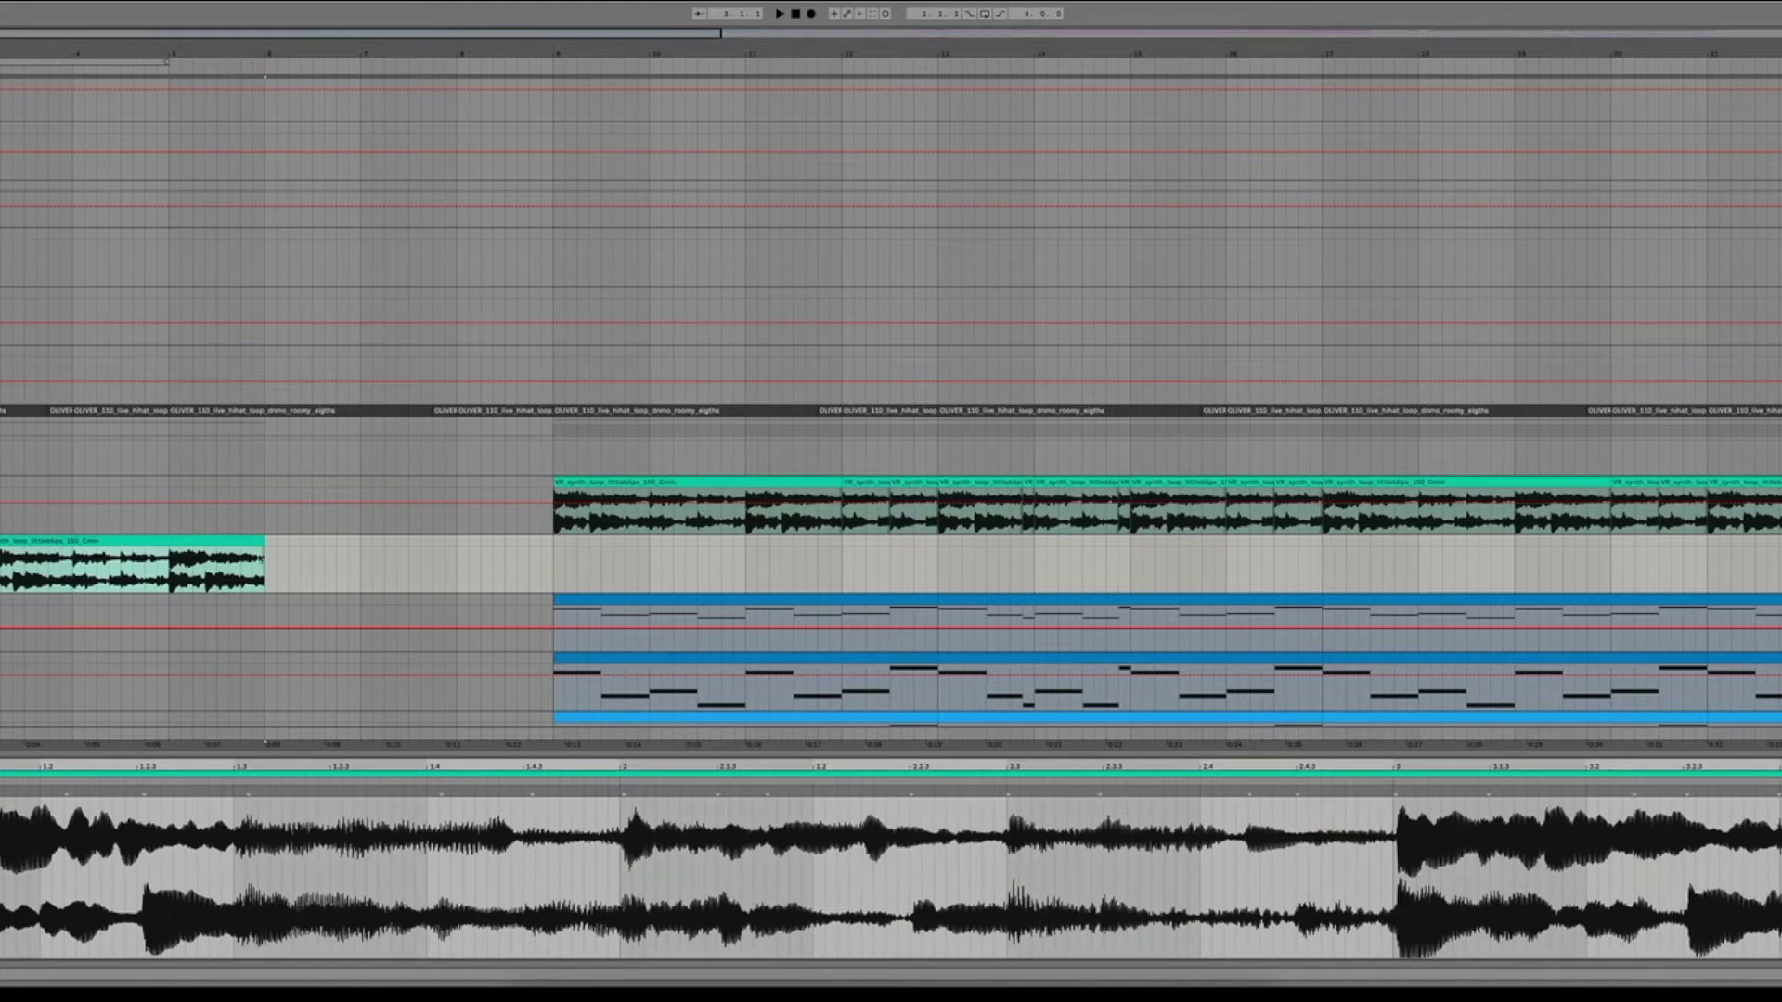
{"action": "left_click_drag", "start_coordinate": [268, 545], "coordinate": [557, 549]}
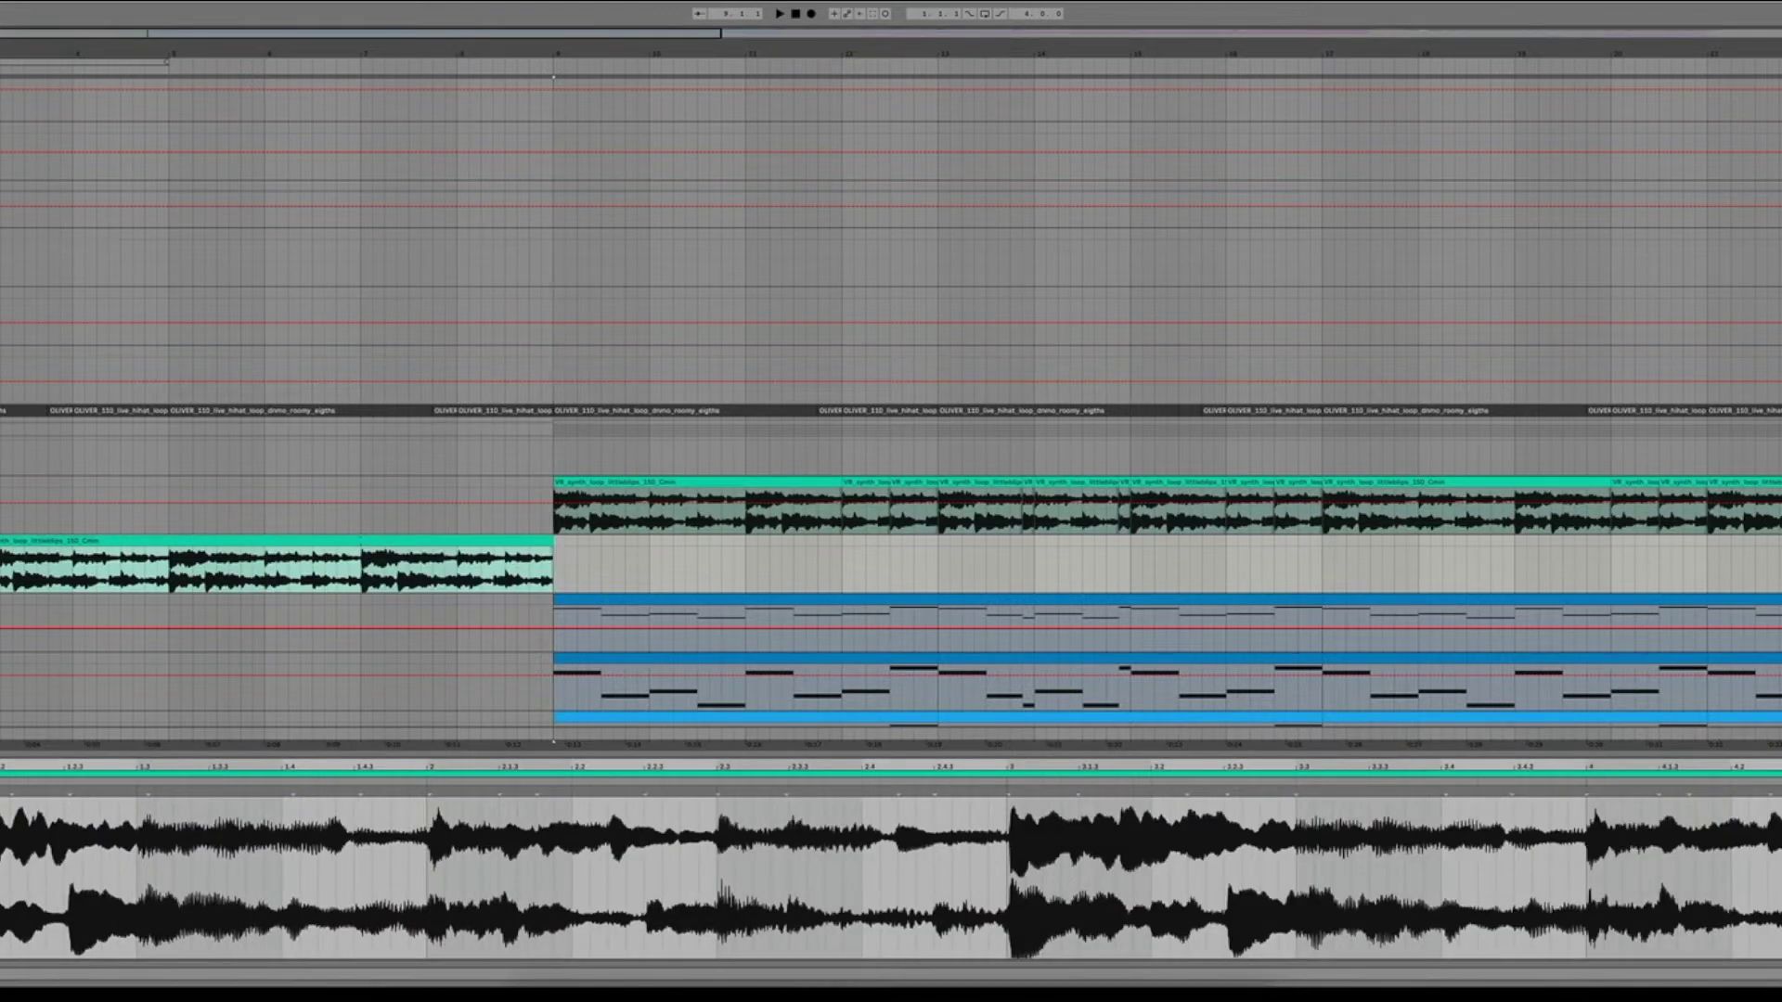
{"action": "key", "text": "space"}
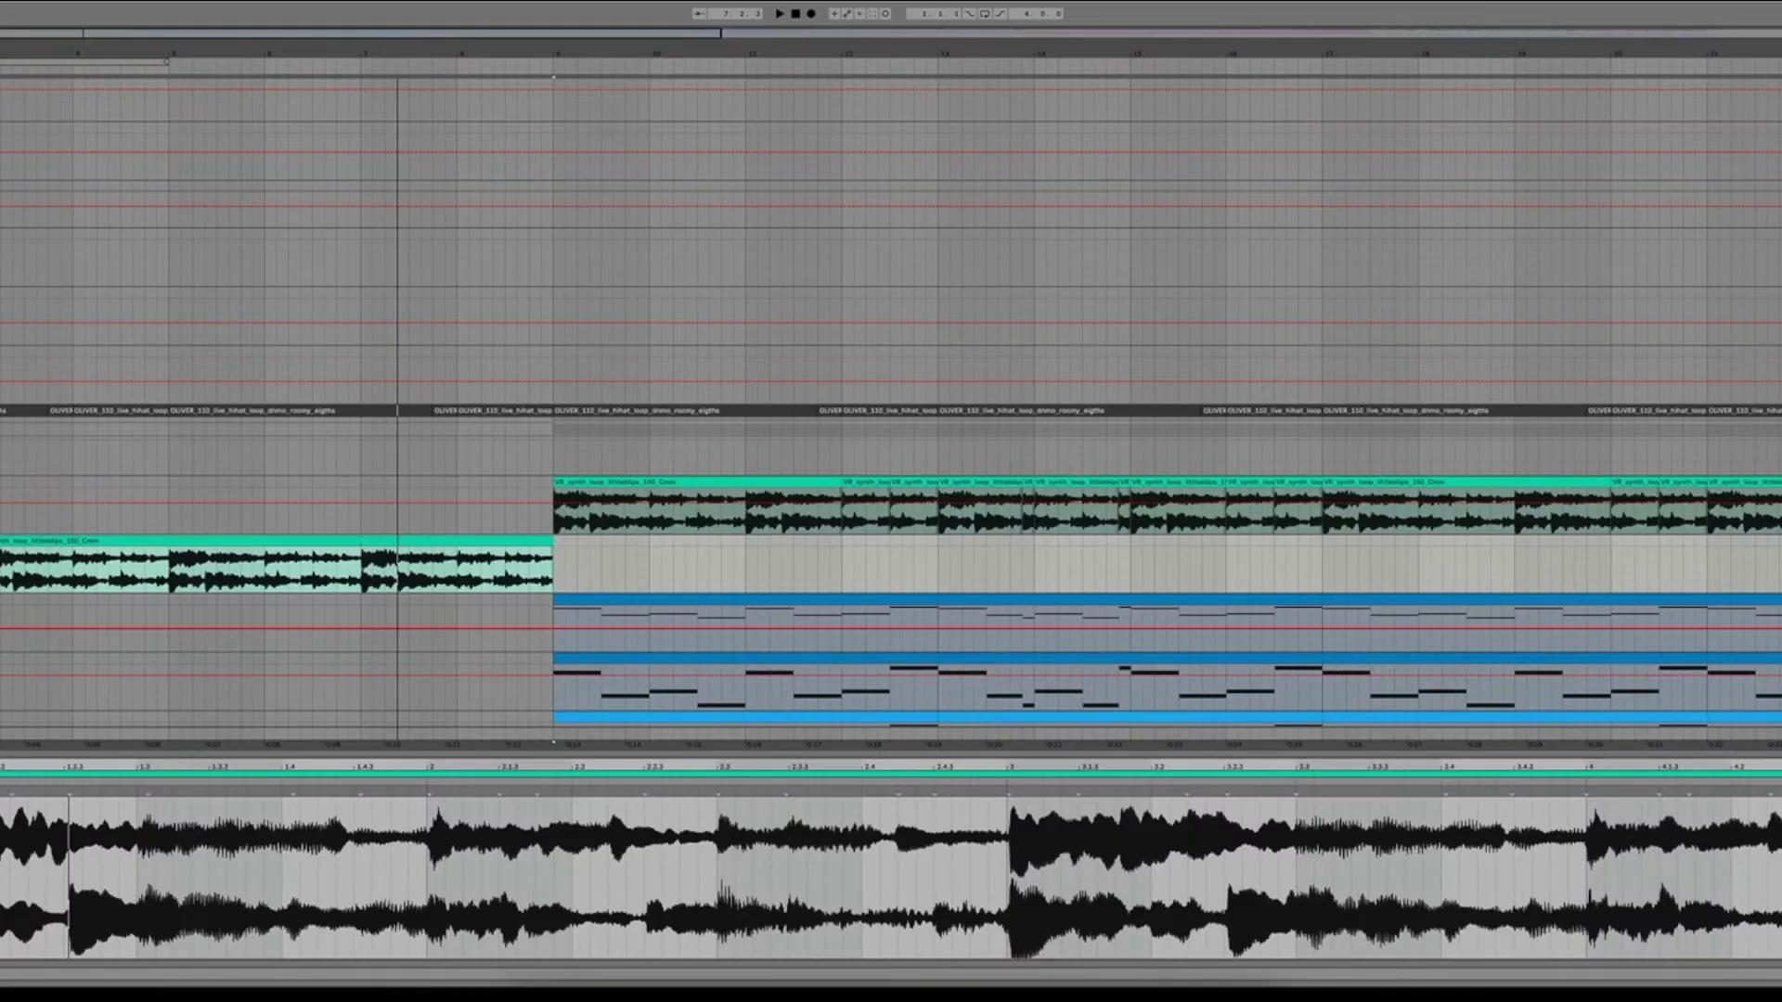
- Delete the copied synth loop clip from the new audio track
{"action": "left_click_drag", "start_coordinate": [554, 546], "coordinate": [605, 547]}
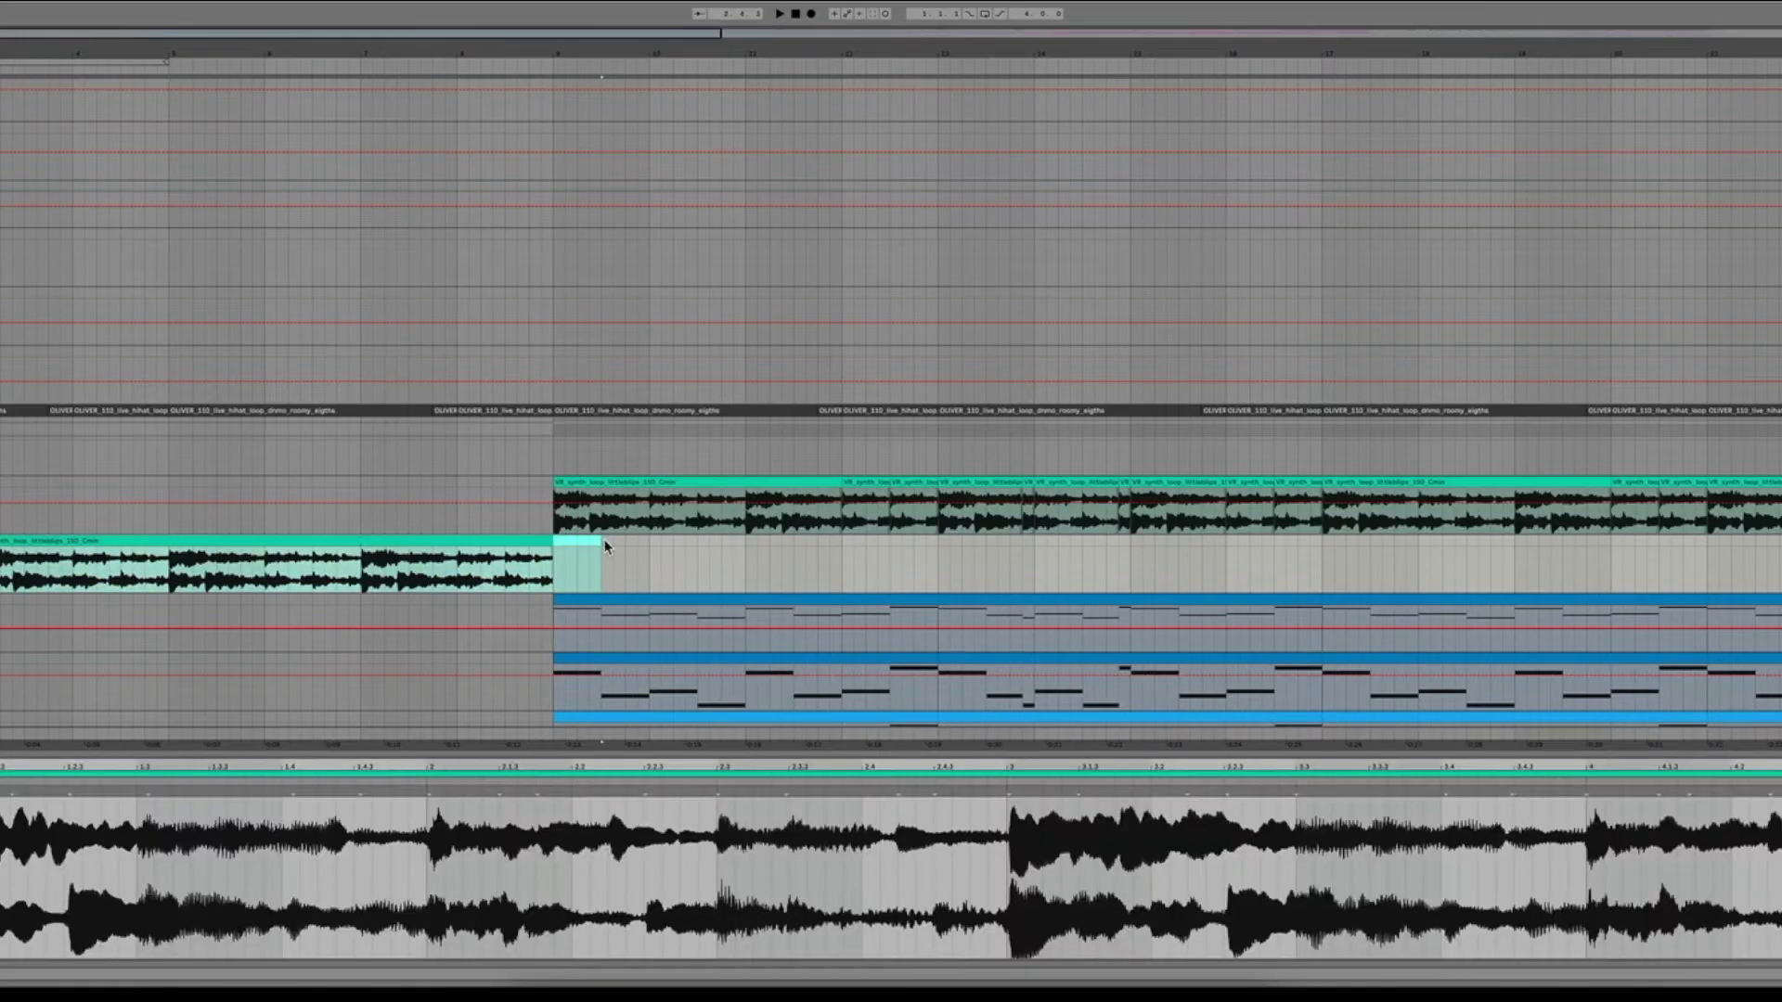
{"action": "key", "text": "Delete"}
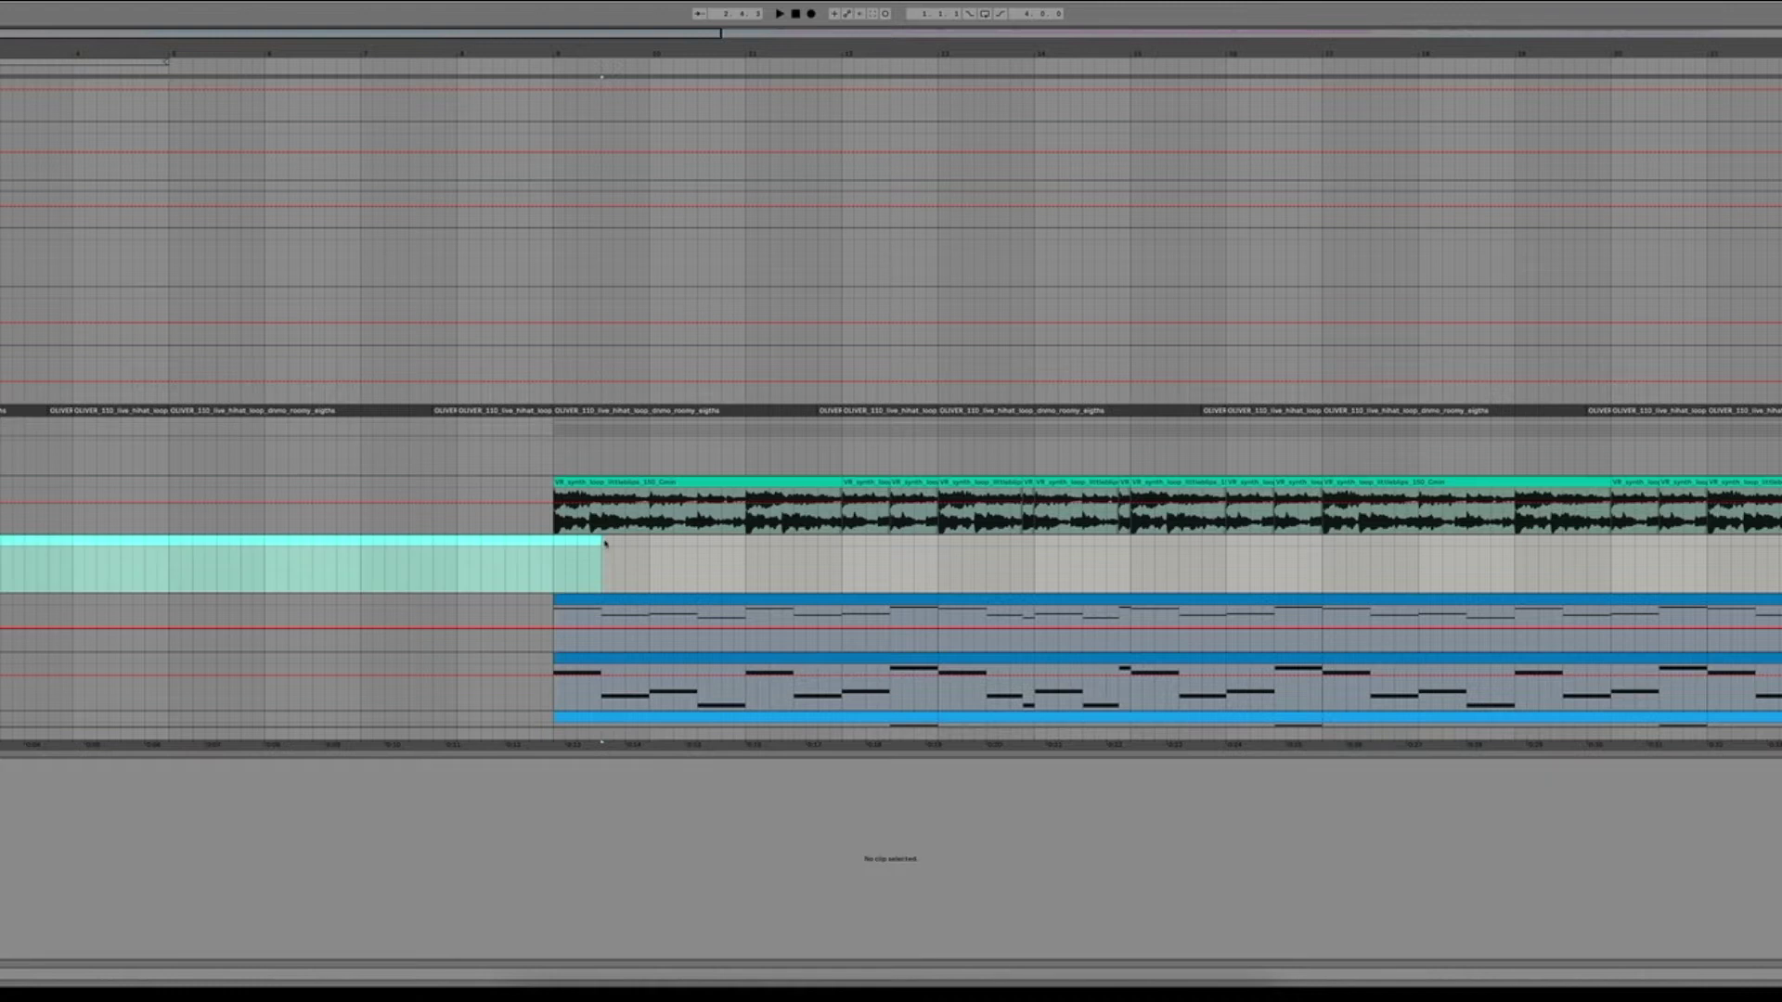
- Play the arrangement from bar 9 and follow the synth section until about bar 17
{"action": "scroll", "coordinate": [597, 574], "scroll_direction": "down", "scroll_amount": 3}
{"action": "left_click", "coordinate": [607, 557]}
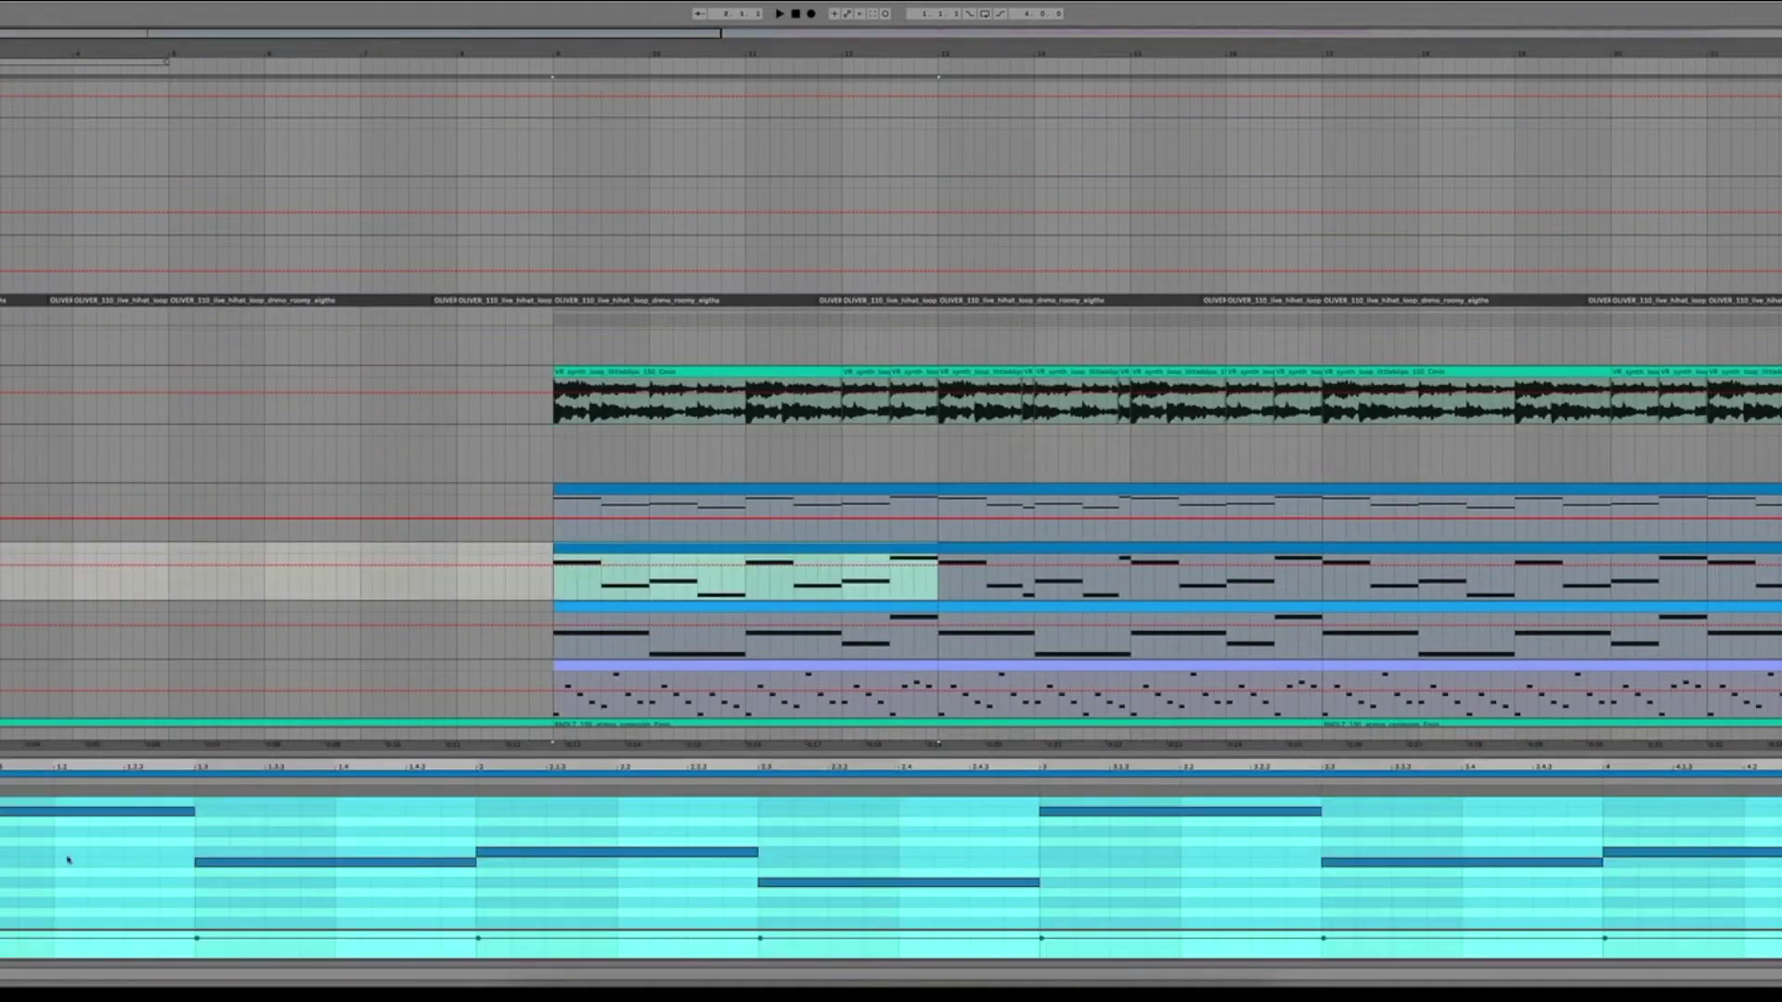
{"action": "scroll", "coordinate": [660, 426], "scroll_direction": "up", "scroll_amount": 2}
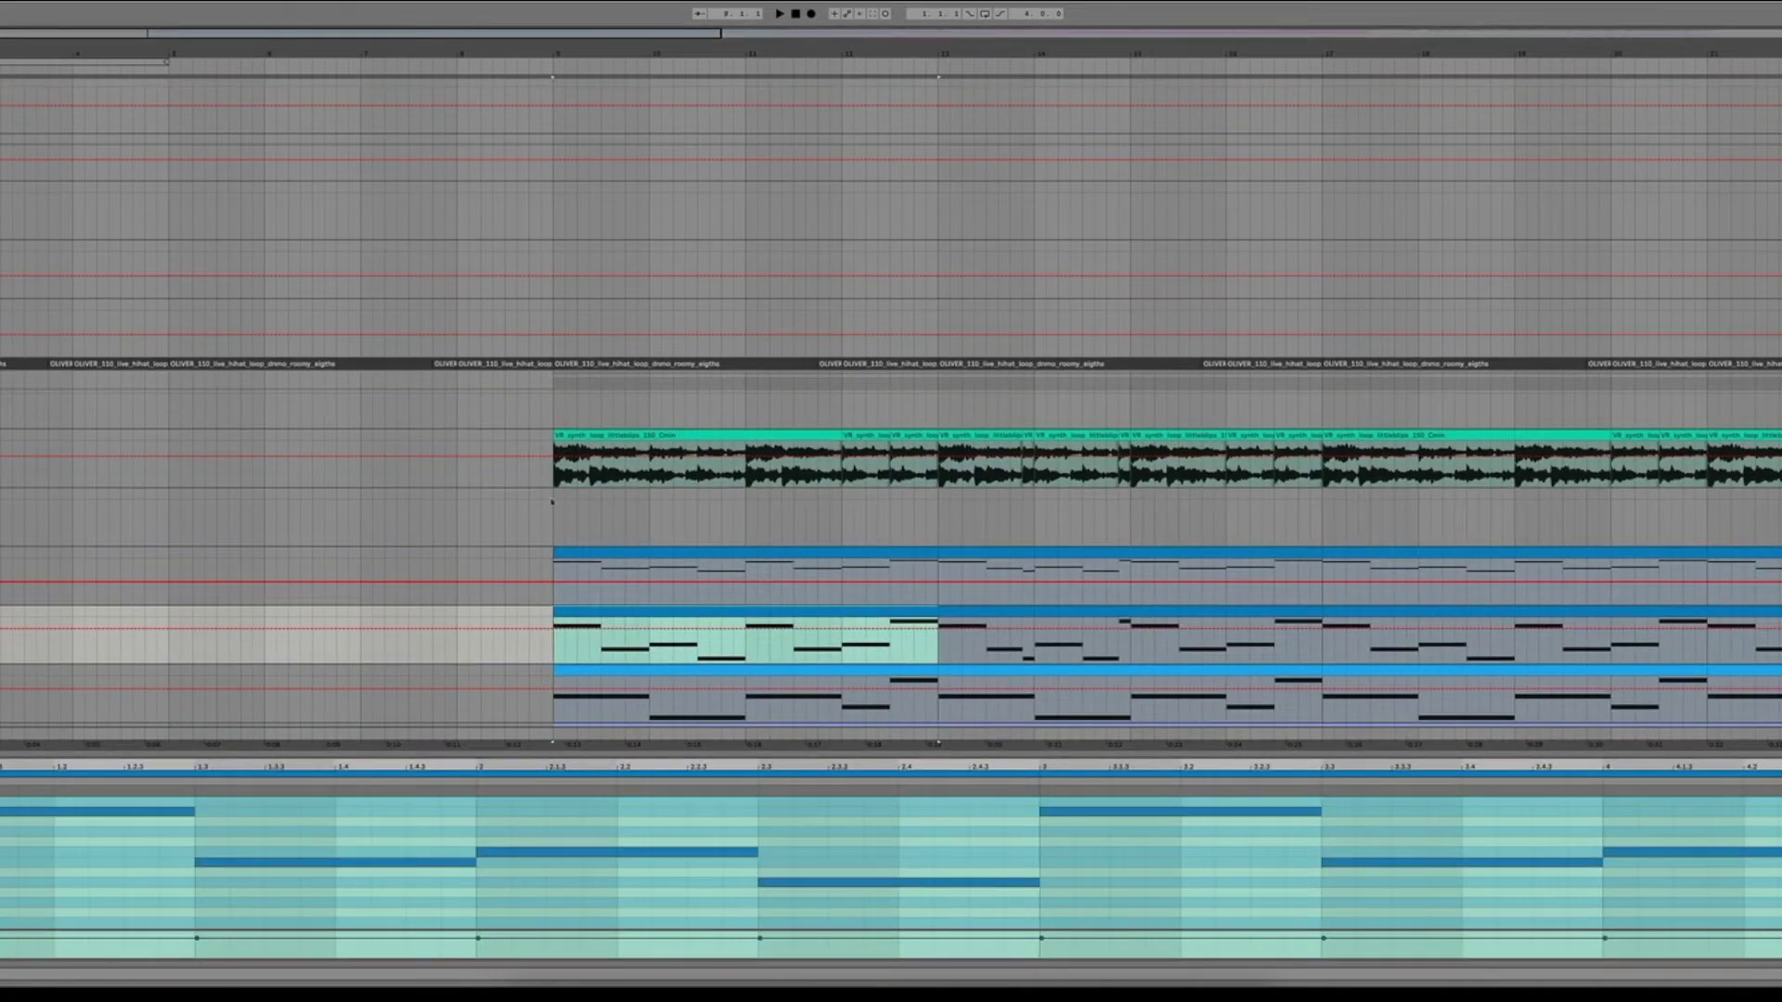
{"action": "left_click", "coordinate": [557, 494]}
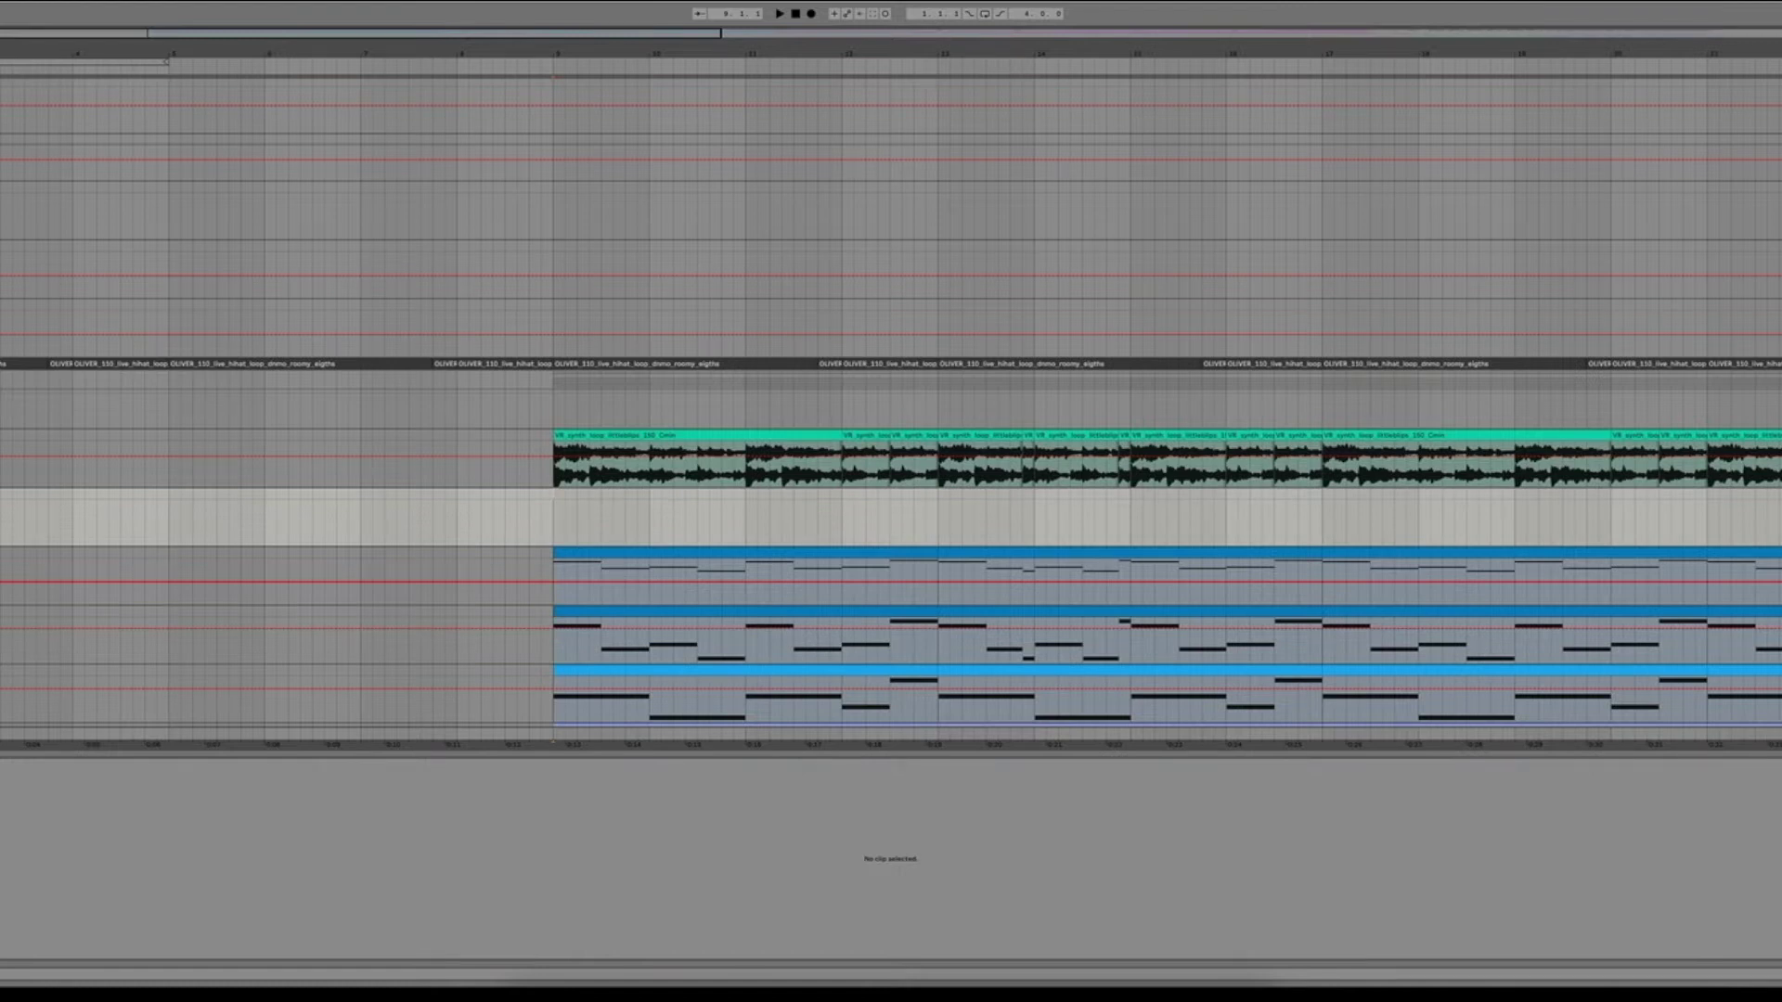
{"action": "key", "text": "space"}
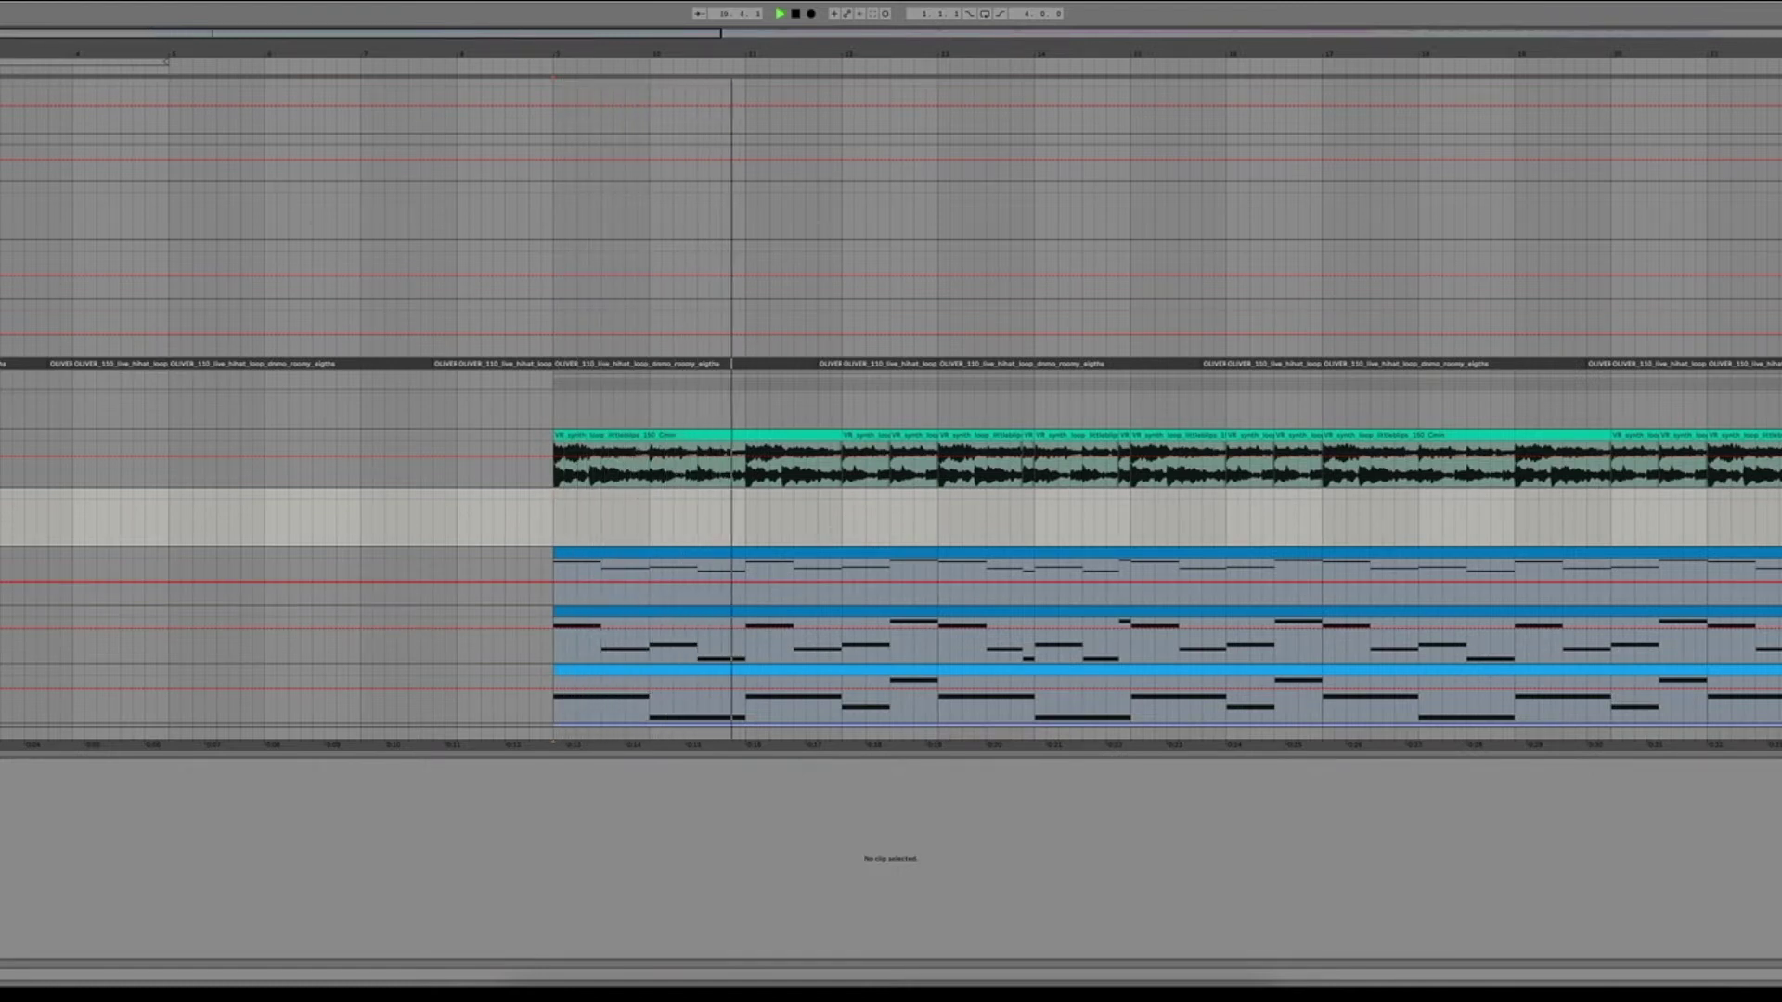
{"action": "left_click_drag", "start_coordinate": [656, 33], "coordinate": [763, 30]}
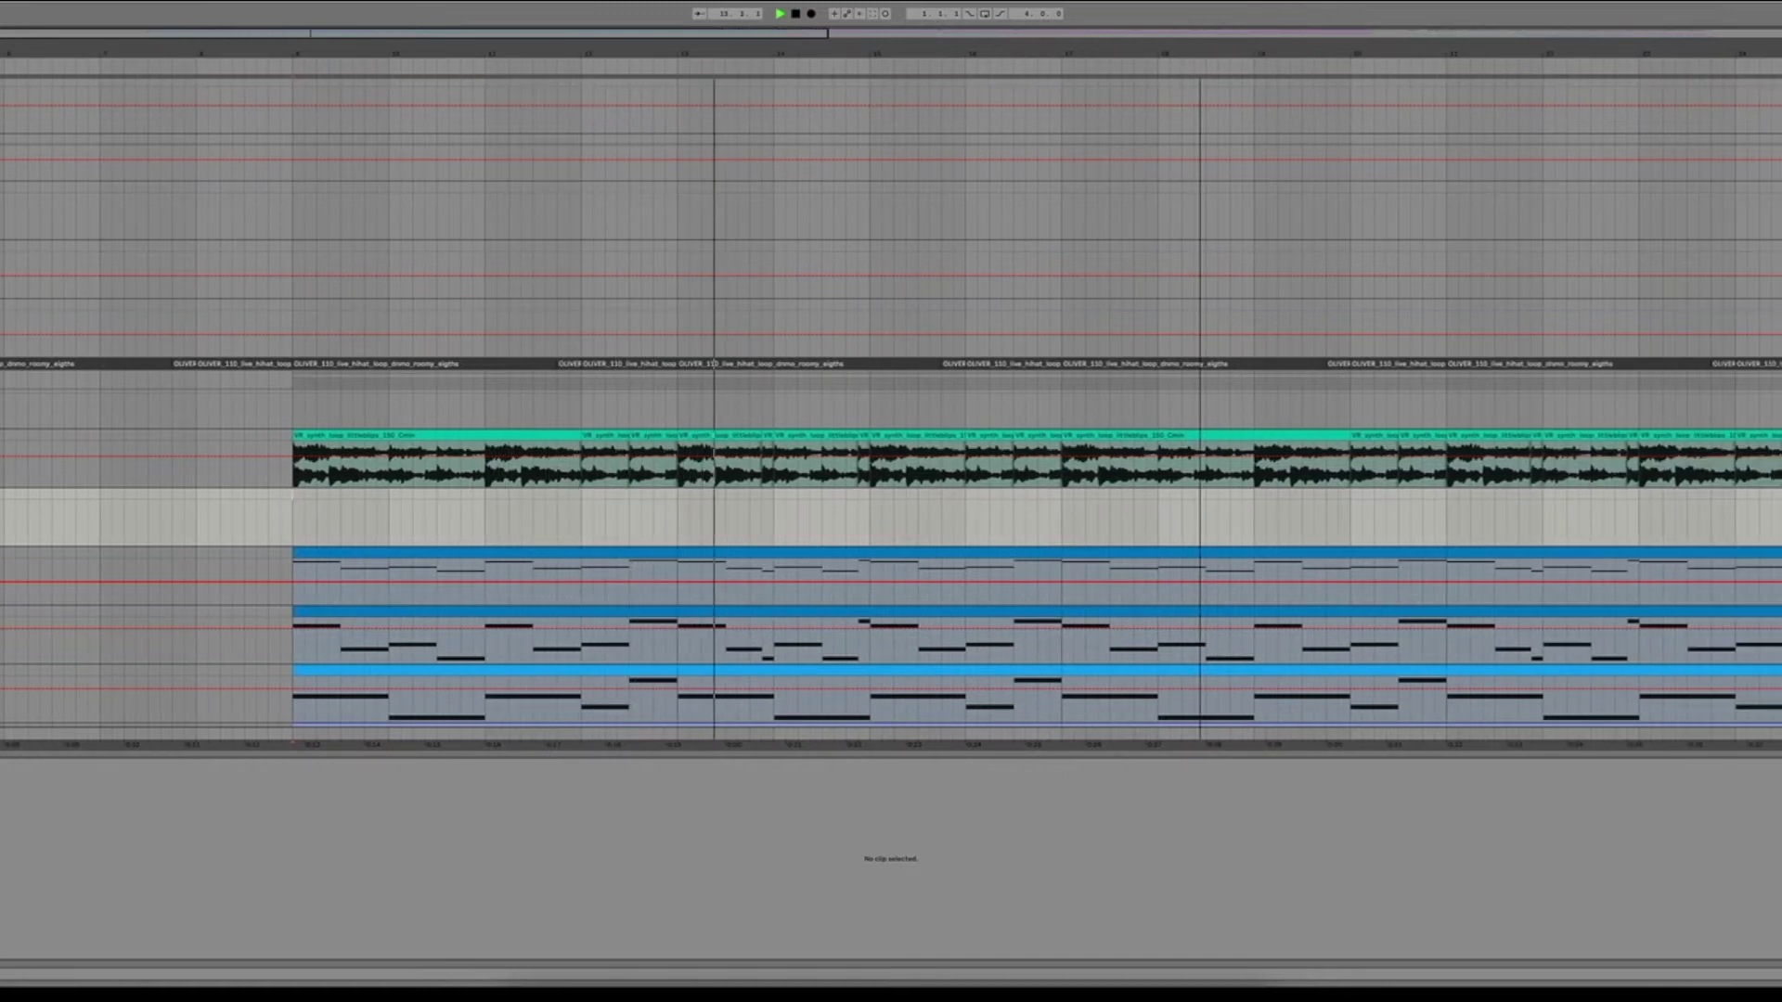
{"action": "left_click_drag", "start_coordinate": [632, 38], "coordinate": [687, 39]}
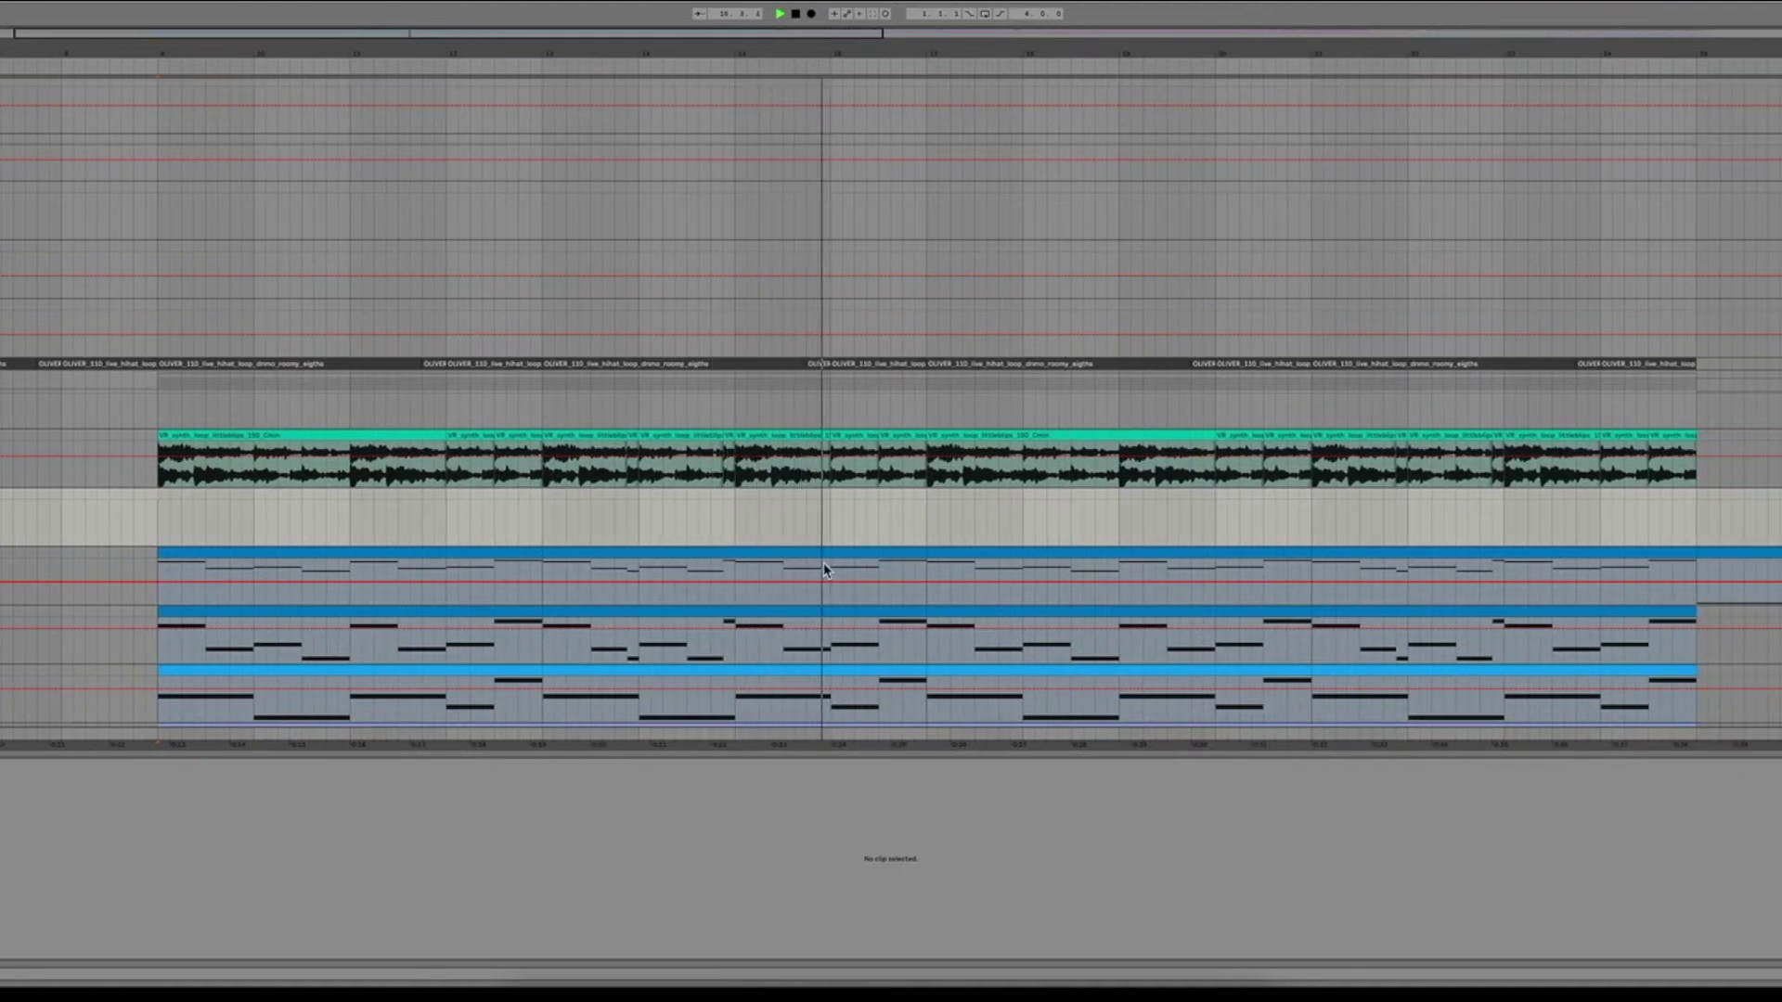
{"action": "key", "text": "space"}
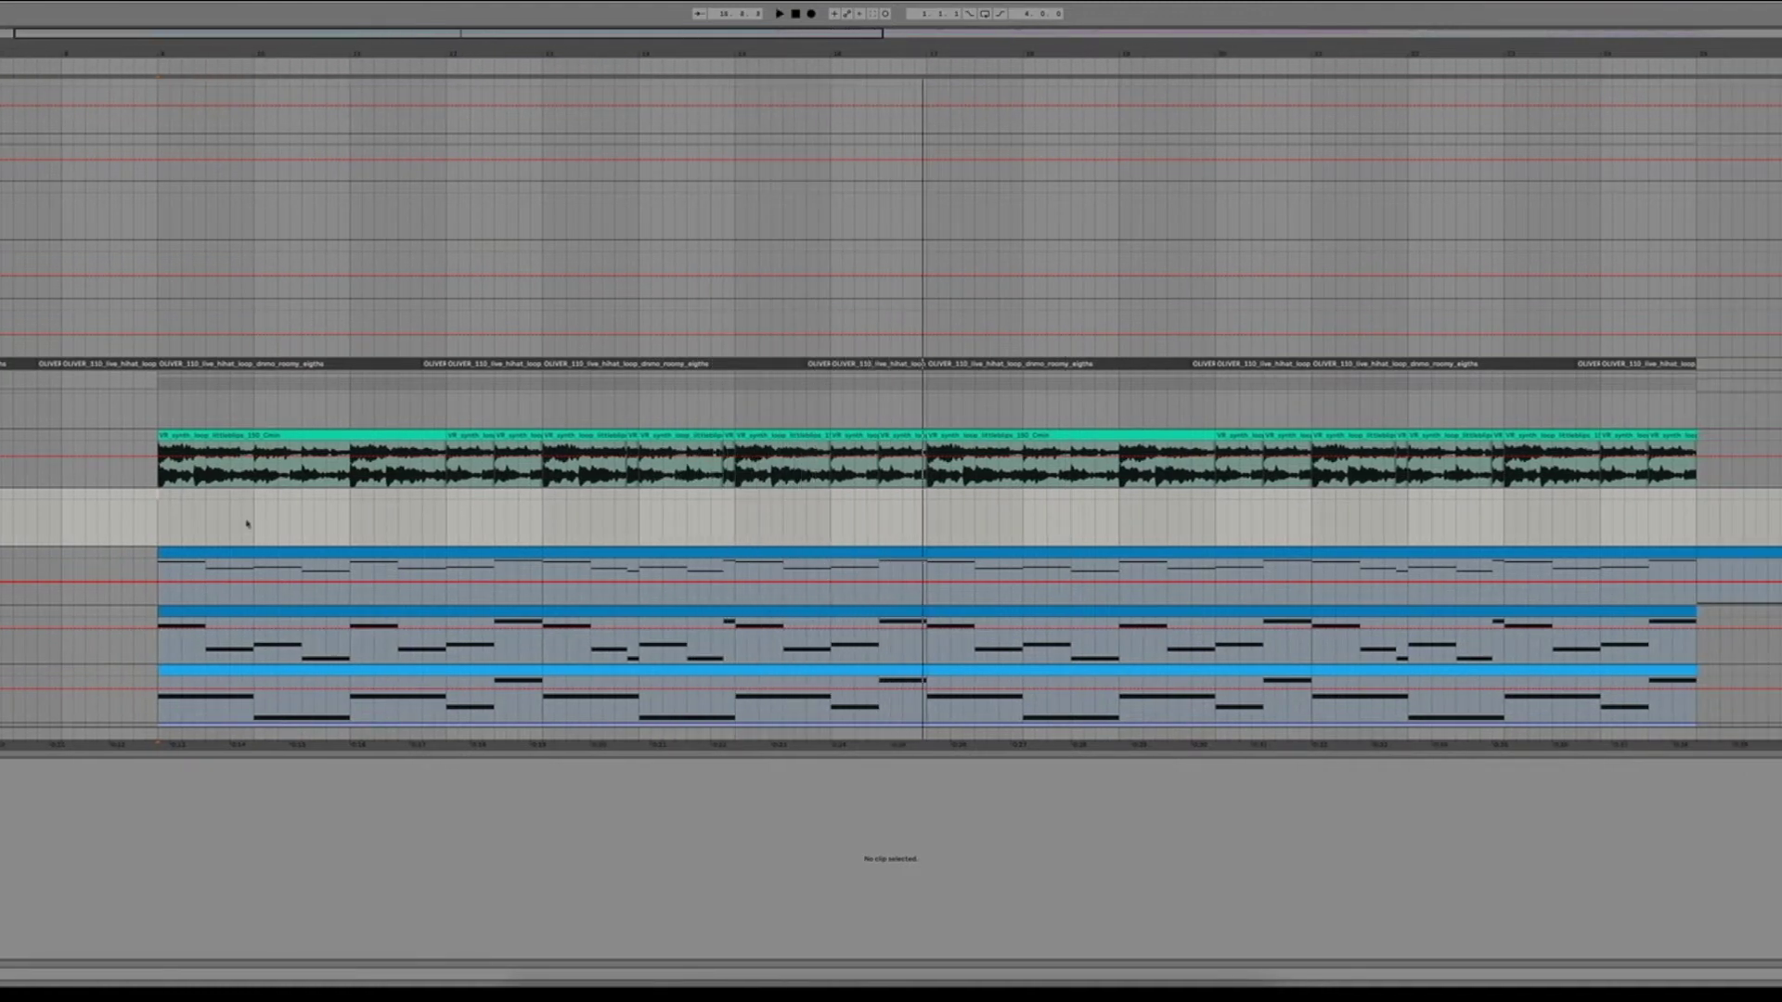
- Inspect the synth loop clips' waveforms, from the opening bars 9 to 11 through the short slices around bars 12 to 14
{"action": "left_click_drag", "start_coordinate": [167, 479], "coordinate": [350, 481]}
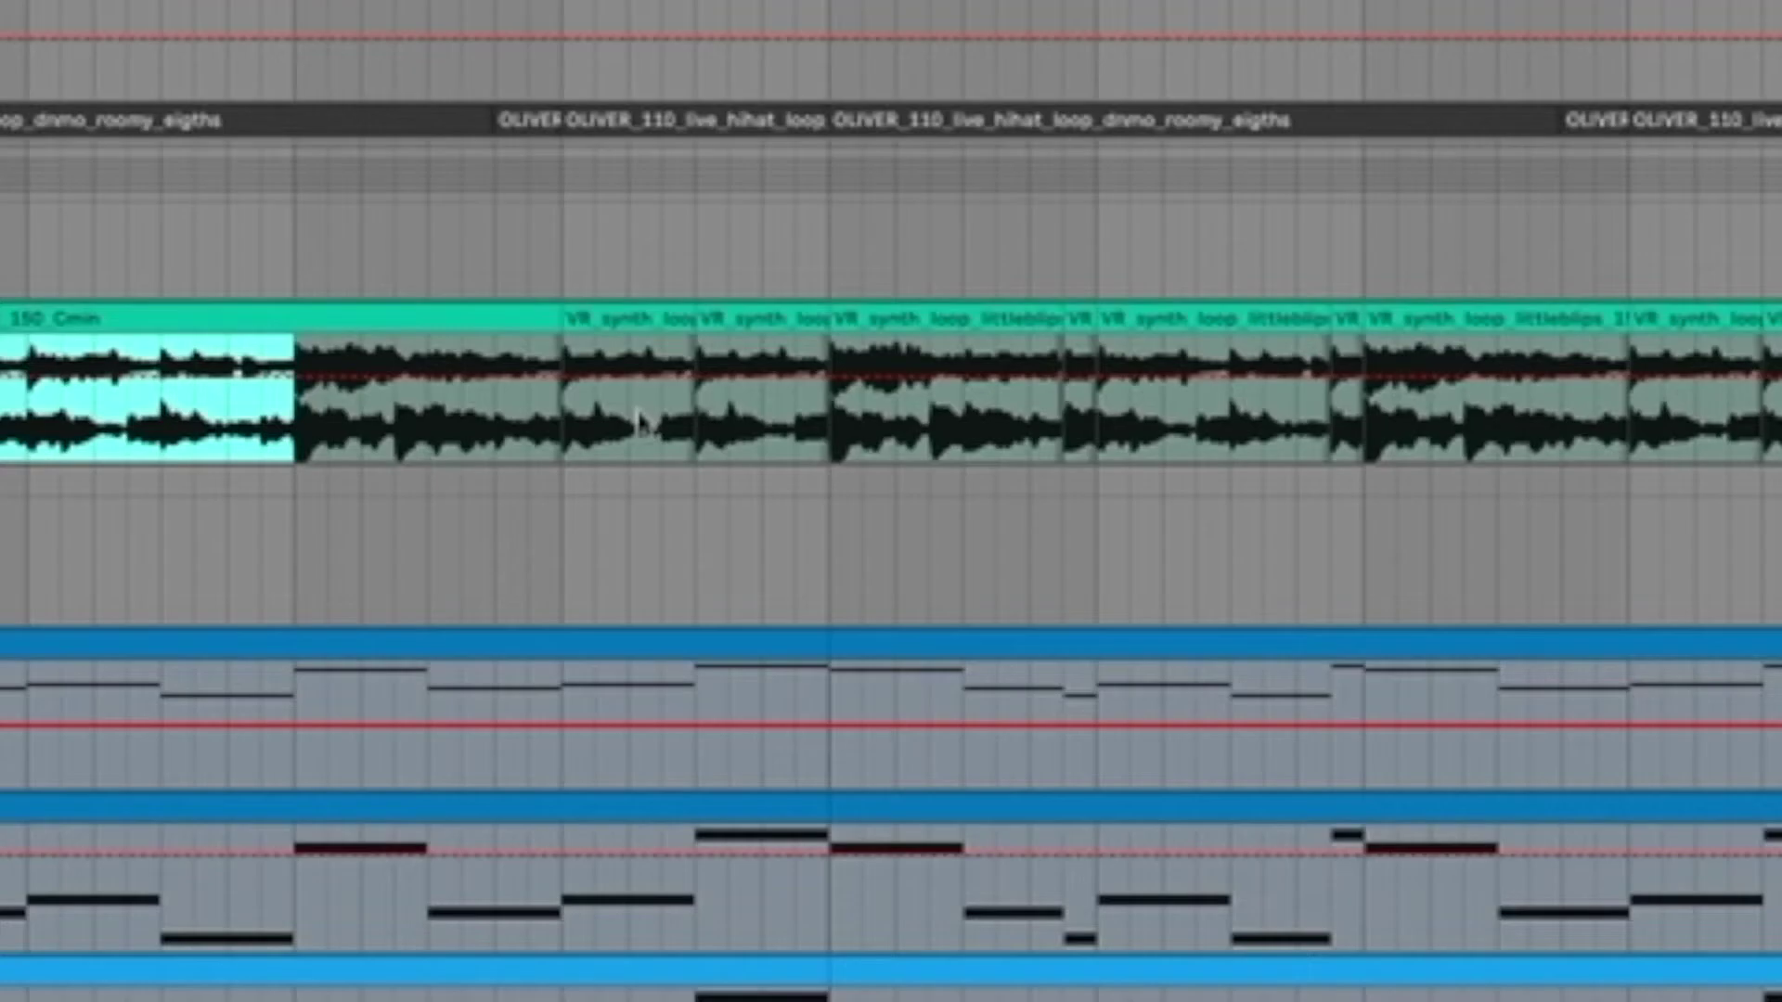
{"action": "left_click", "coordinate": [525, 437]}
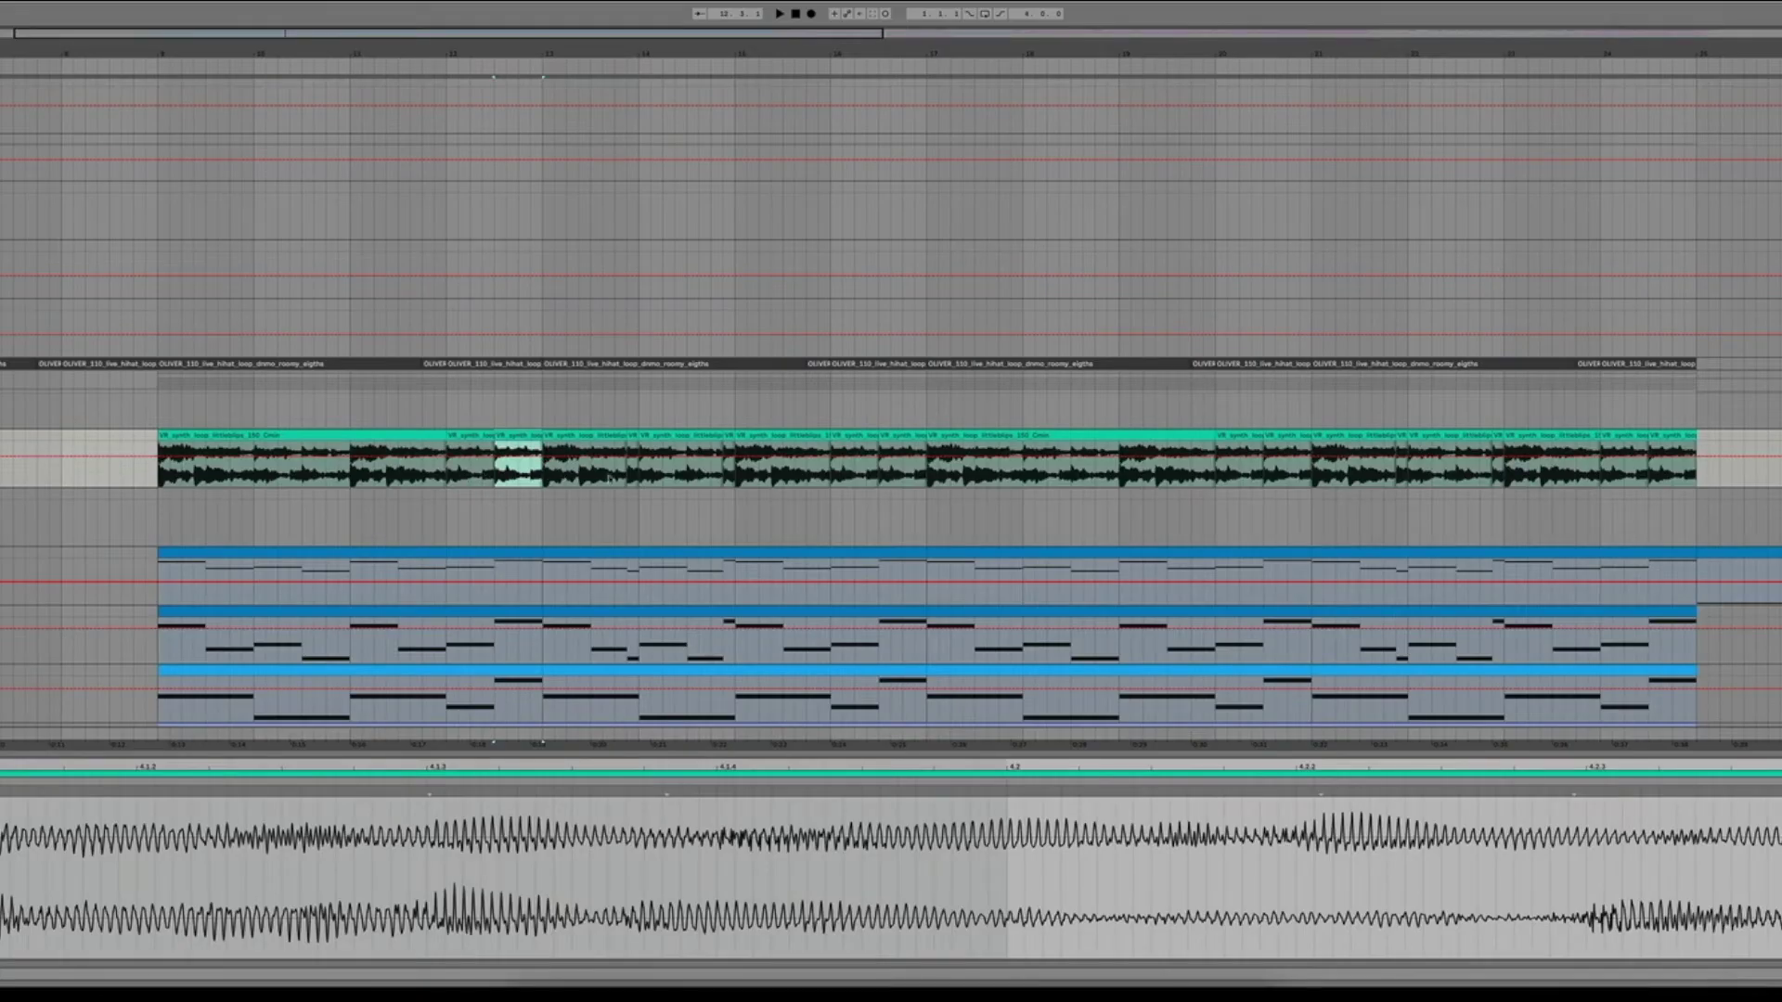
{"action": "left_click", "coordinate": [633, 478]}
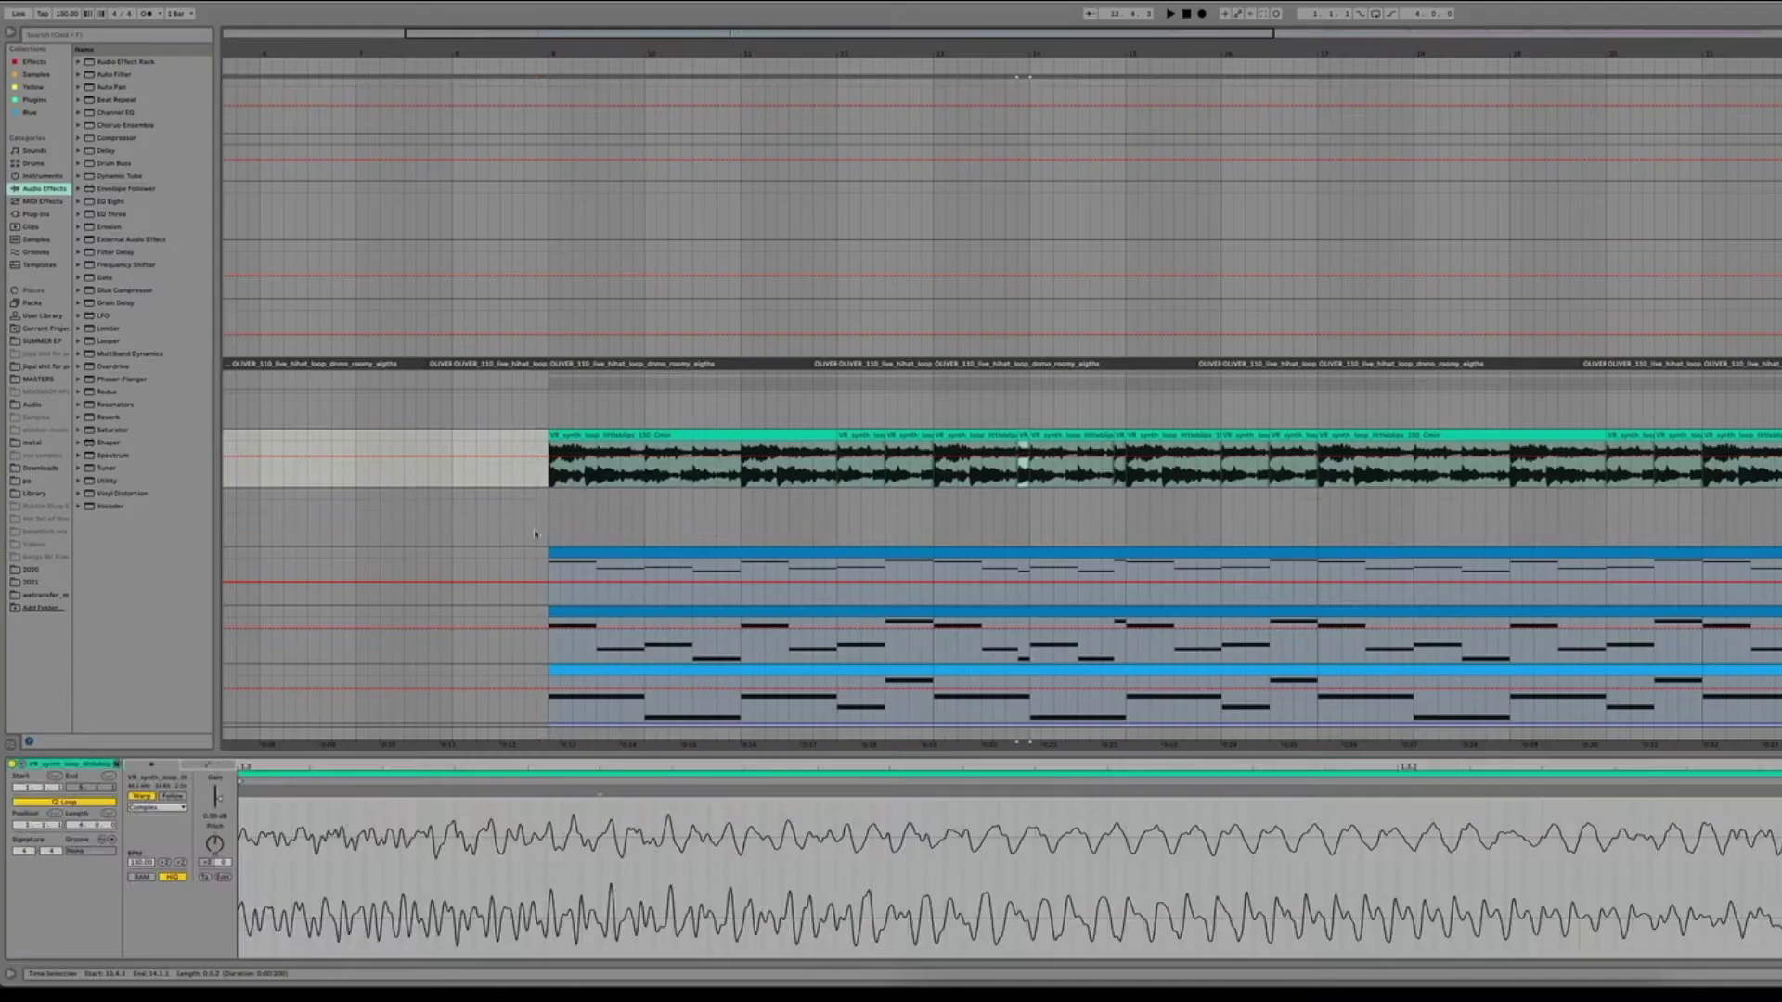
- Select bars 9 to 13 across the synth loop track and the empty audio track below, and look over the tracks beneath
{"action": "left_click", "coordinate": [541, 530]}
{"action": "scroll", "coordinate": [545, 538], "scroll_direction": "down", "scroll_amount": 2}
{"action": "left_click_drag", "start_coordinate": [550, 443], "coordinate": [933, 445]}
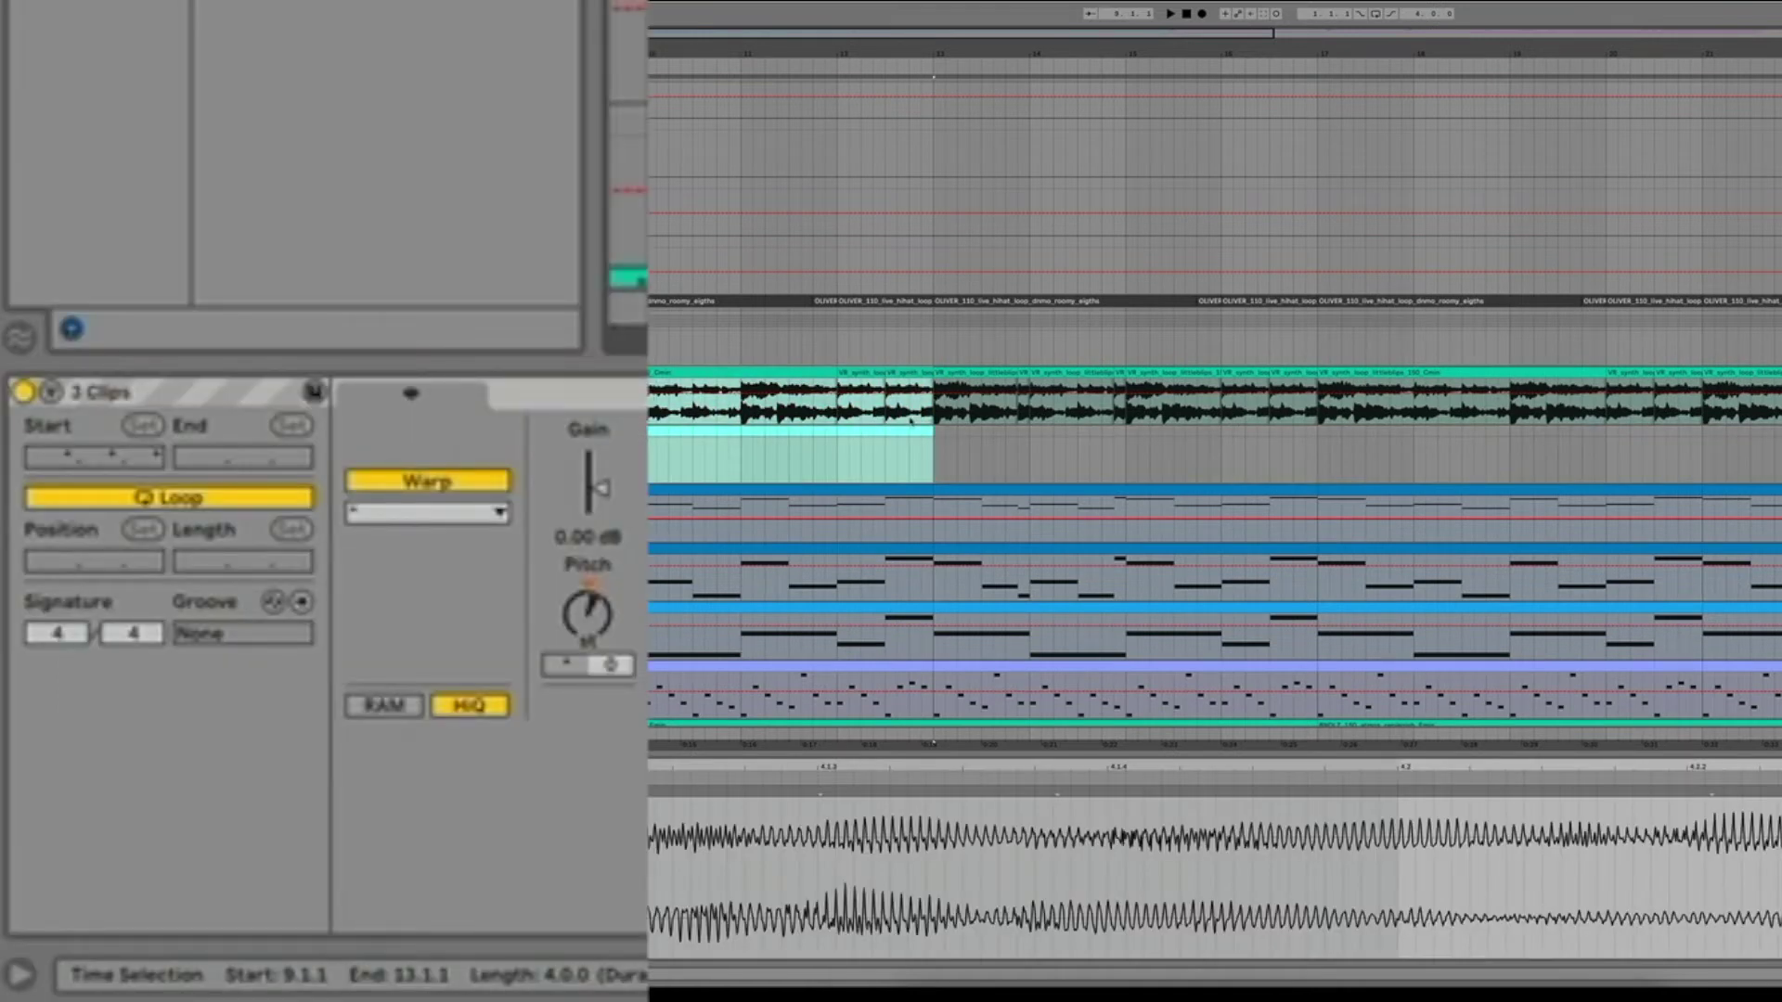
{"action": "scroll", "coordinate": [565, 533], "scroll_direction": "up", "scroll_amount": 2}
{"action": "scroll", "coordinate": [565, 548], "scroll_direction": "down", "scroll_amount": 5}
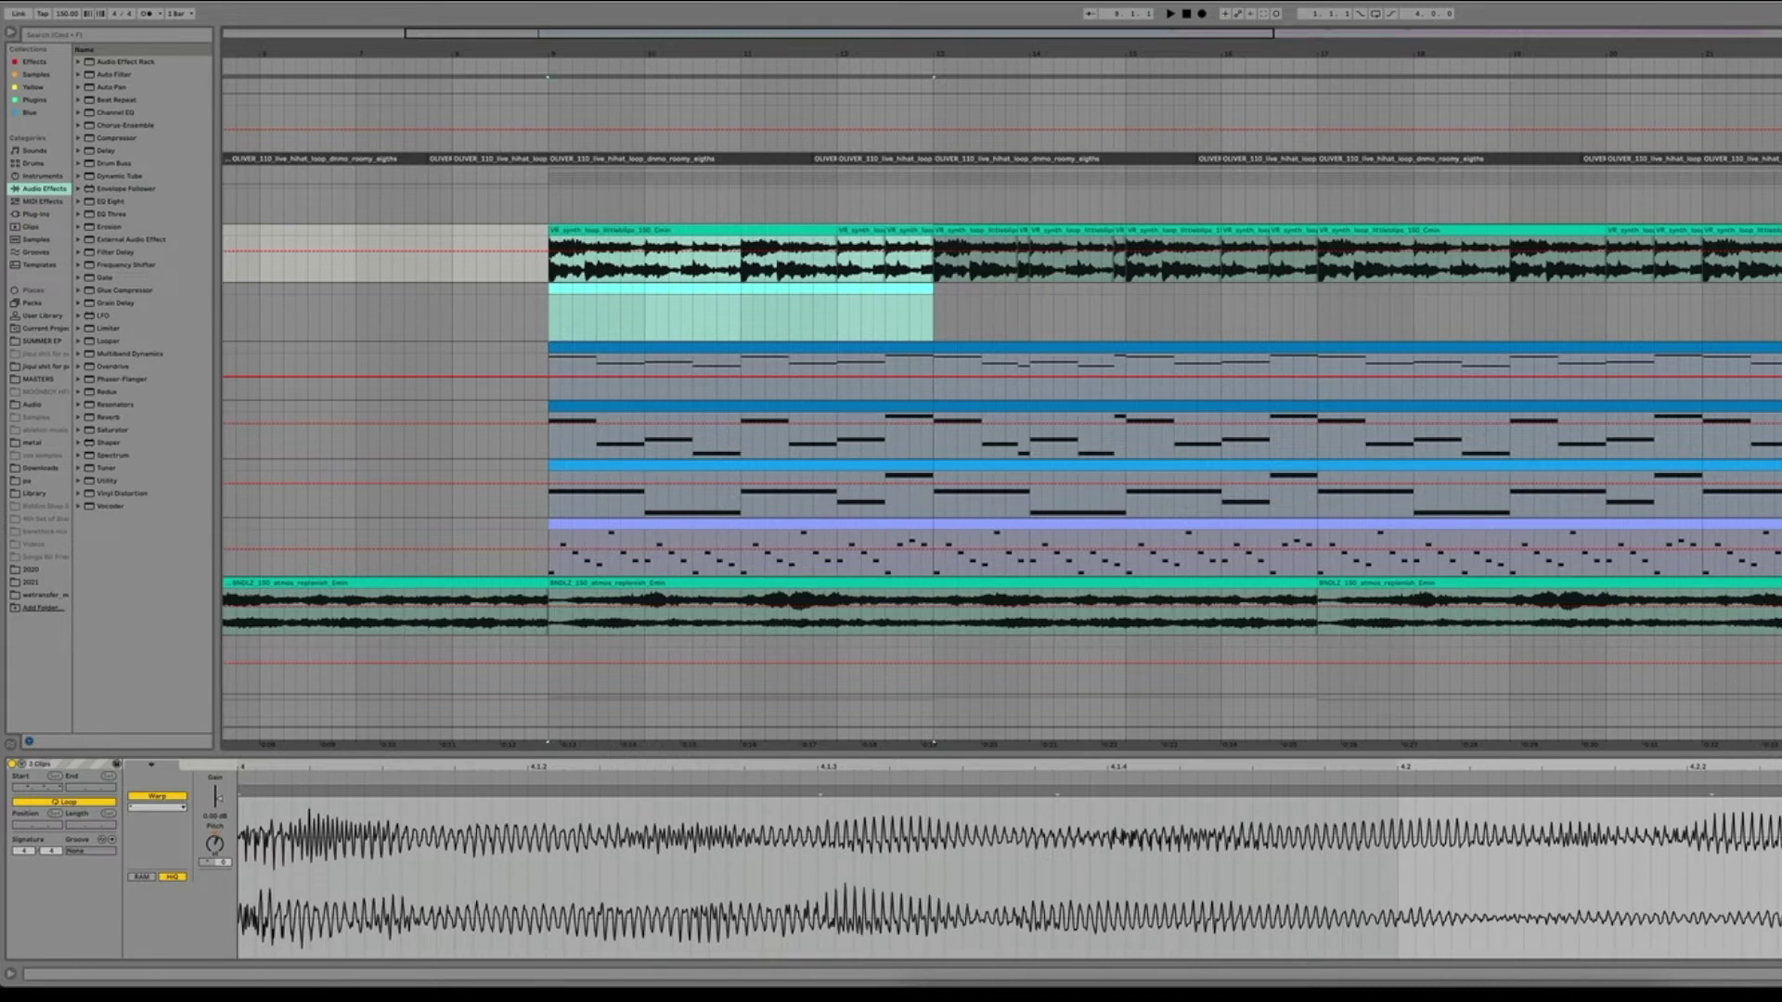
{"action": "scroll", "coordinate": [1601, 587], "scroll_direction": "down", "scroll_amount": 3}
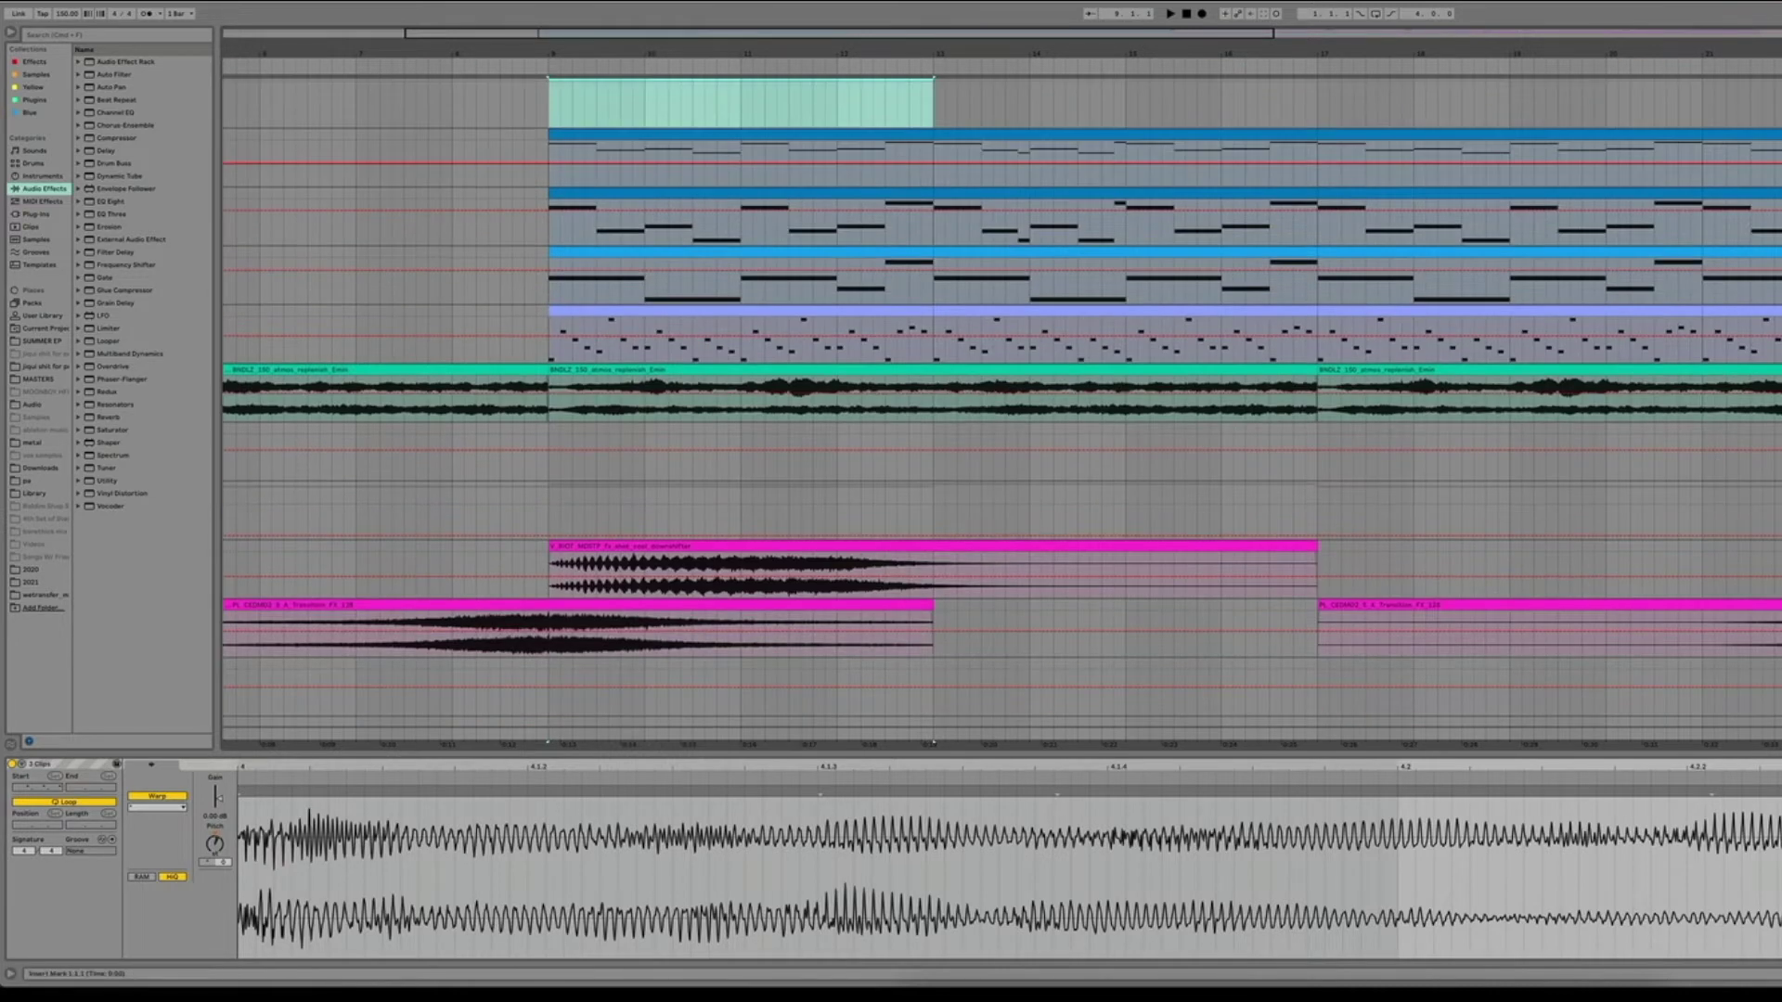
- Hide the clip detail view and bring the full arrangement from the intro to the bass section into view
{"action": "key", "text": "alt+super+l"}
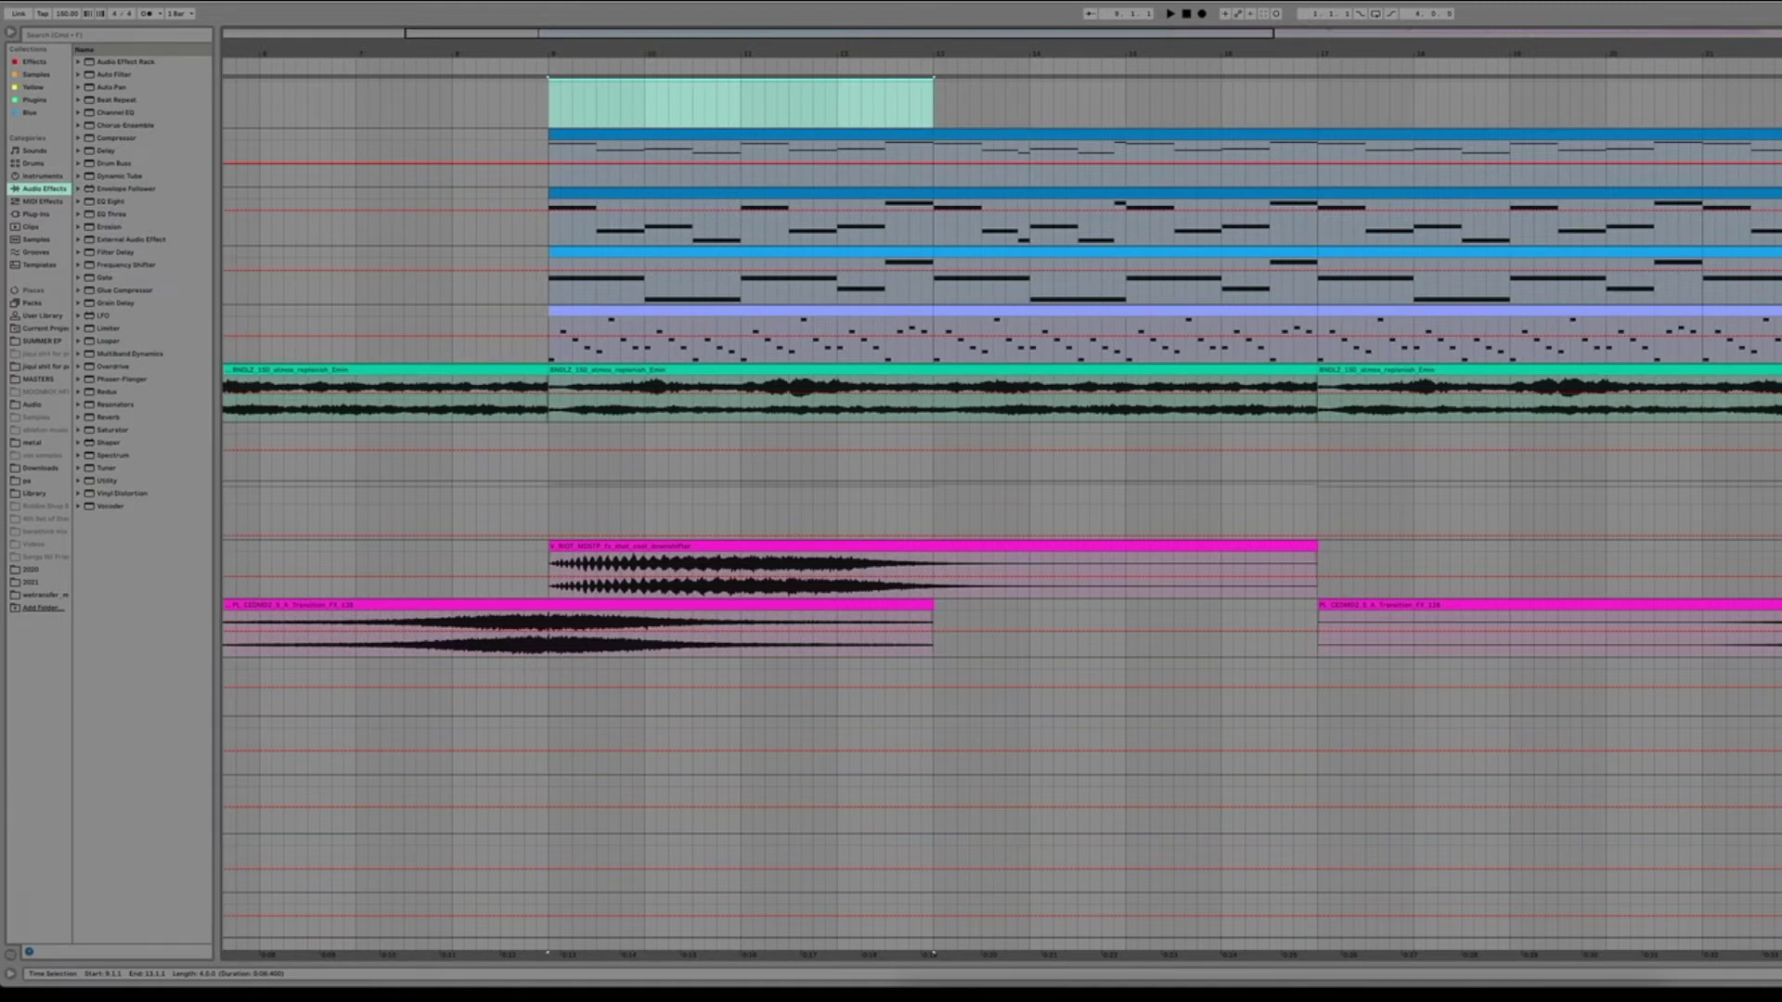
{"action": "scroll", "coordinate": [1040, 706], "scroll_direction": "up", "scroll_amount": 3}
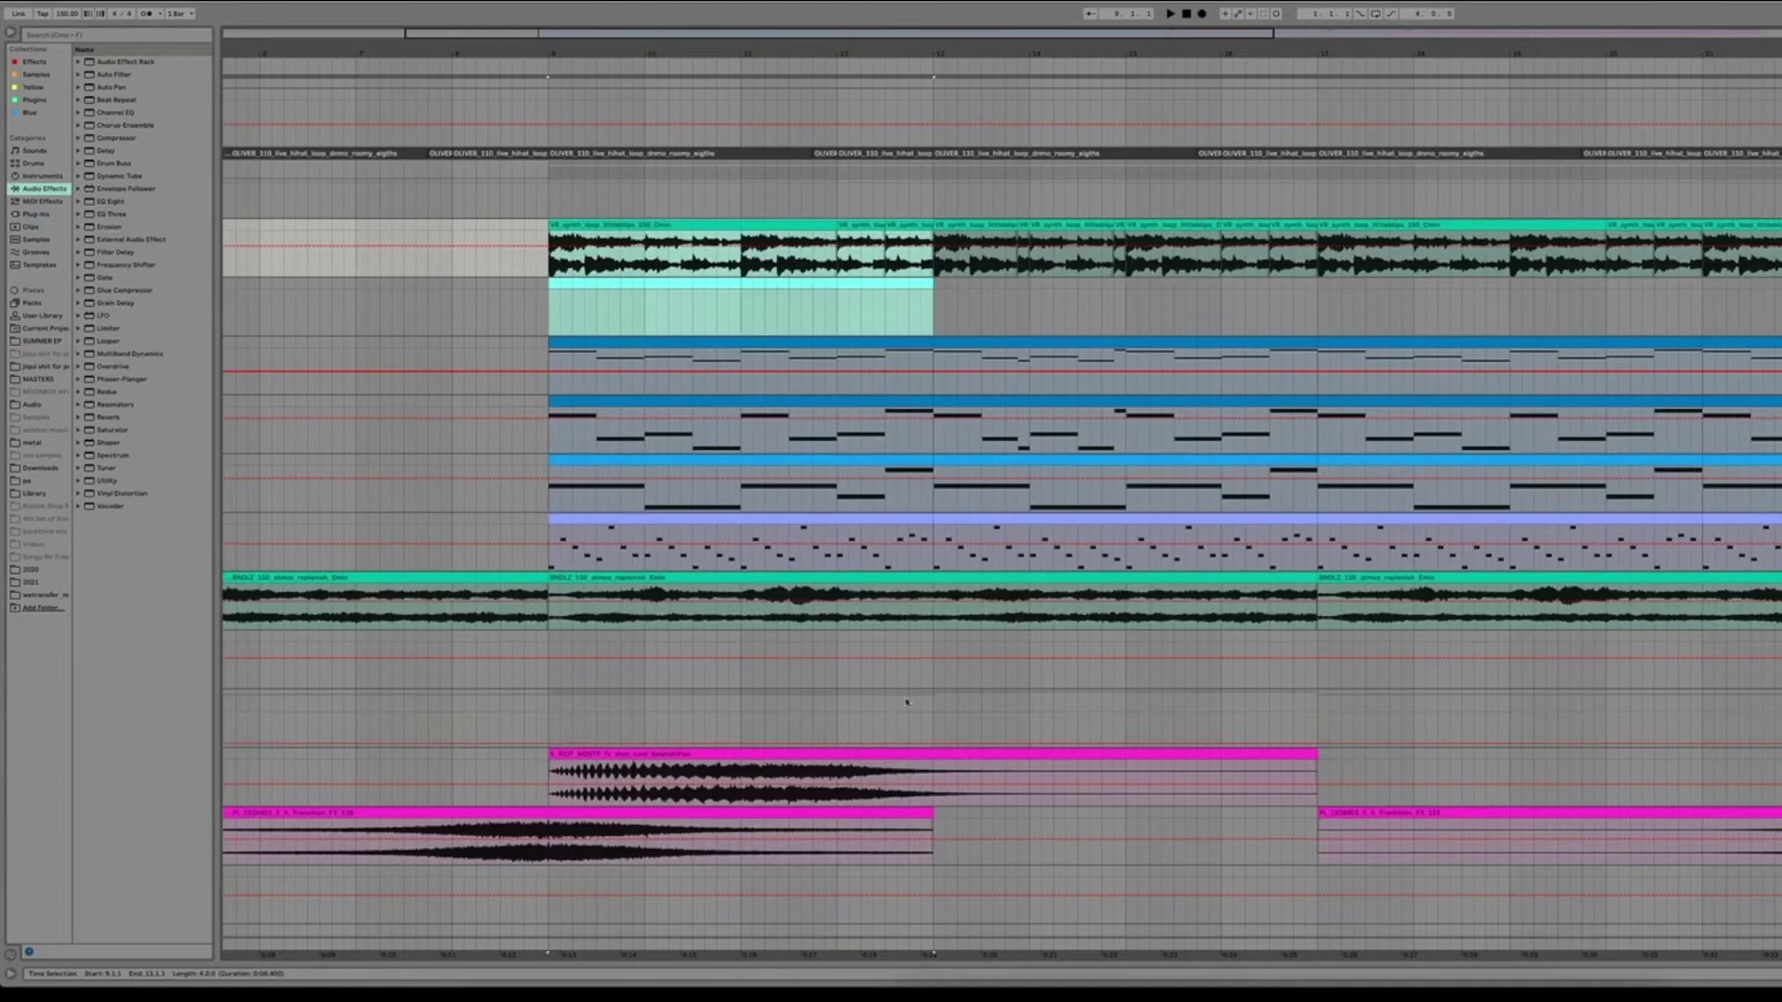
{"action": "scroll", "coordinate": [573, 691], "scroll_direction": "up", "scroll_amount": 2}
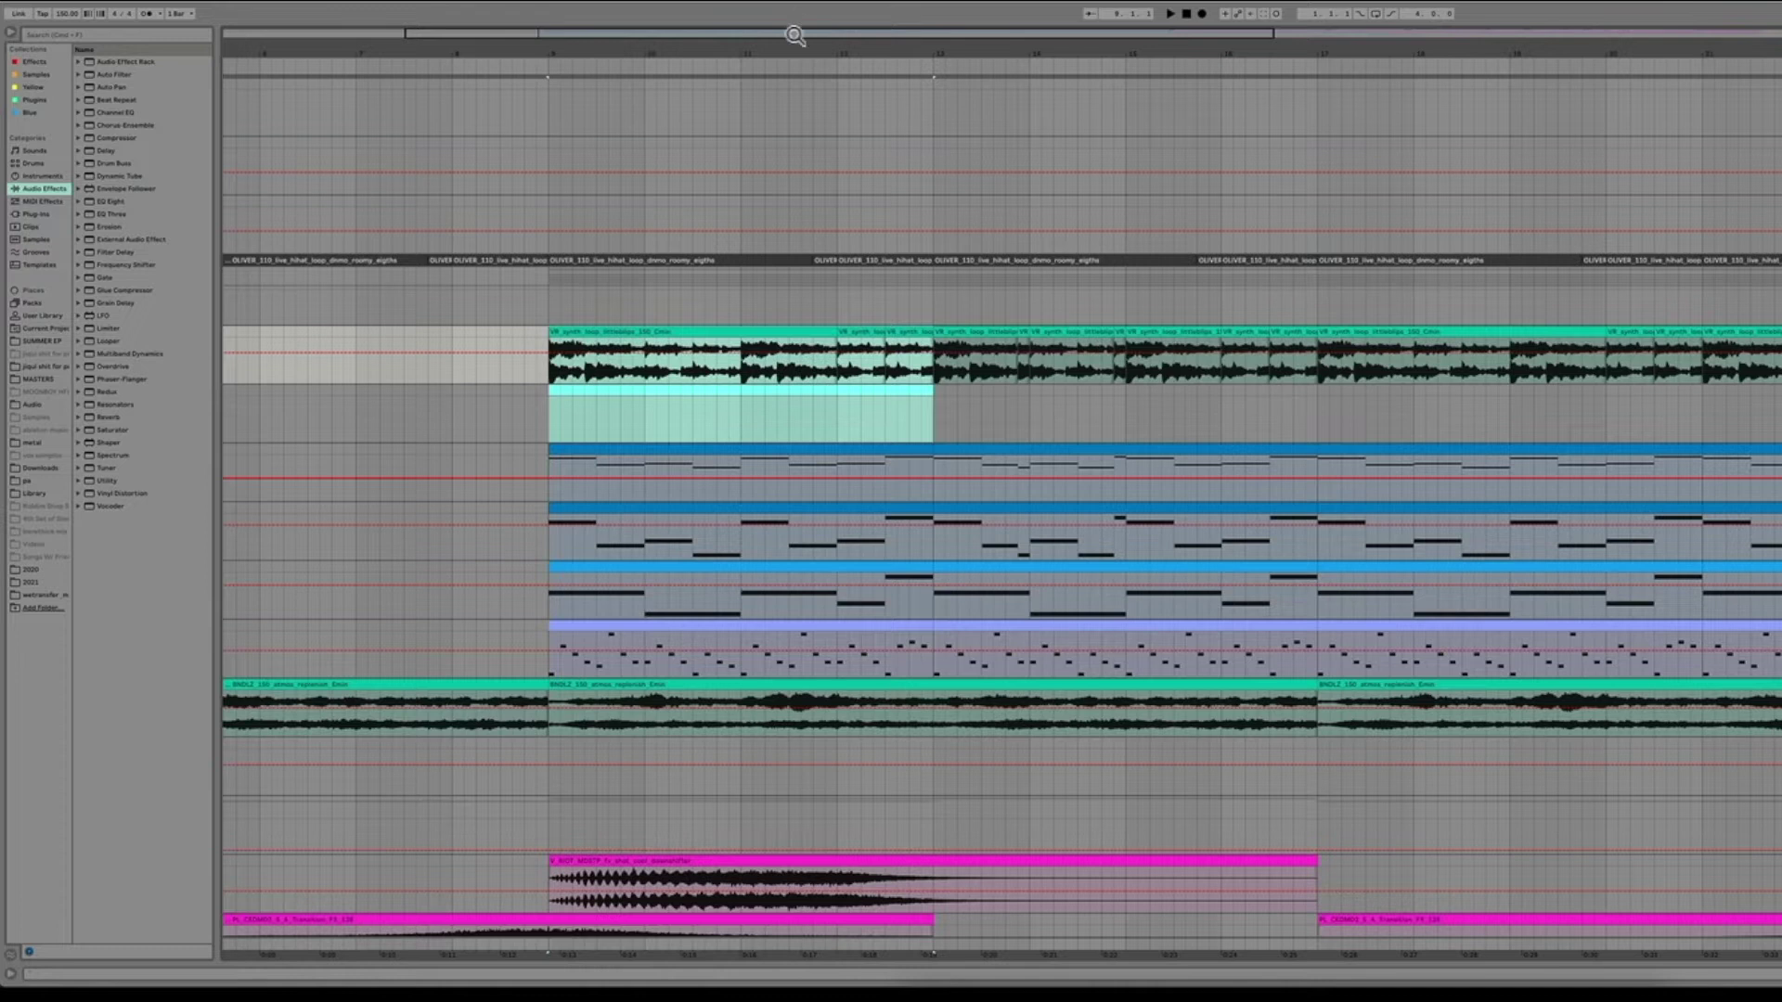
{"action": "left_click_drag", "start_coordinate": [794, 35], "coordinate": [1138, 53]}
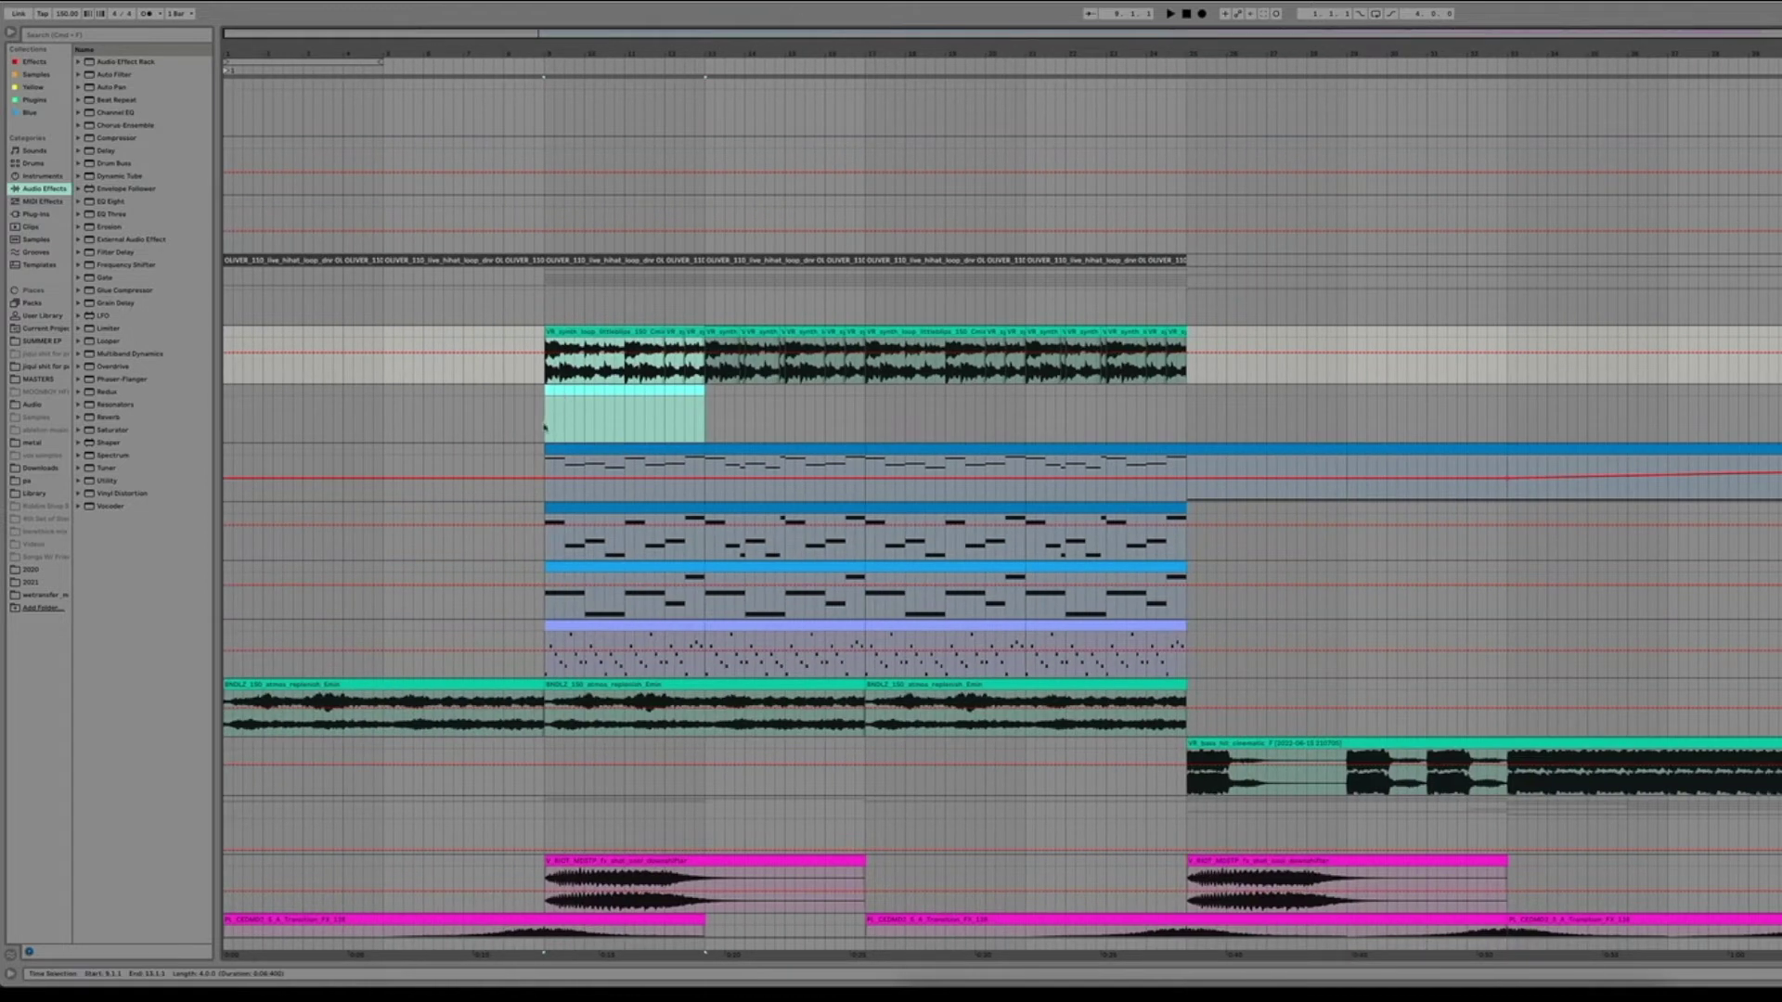
- Play the arrangement from bar 9 to about bar 13, then stop playback
{"action": "left_click", "coordinate": [702, 432]}
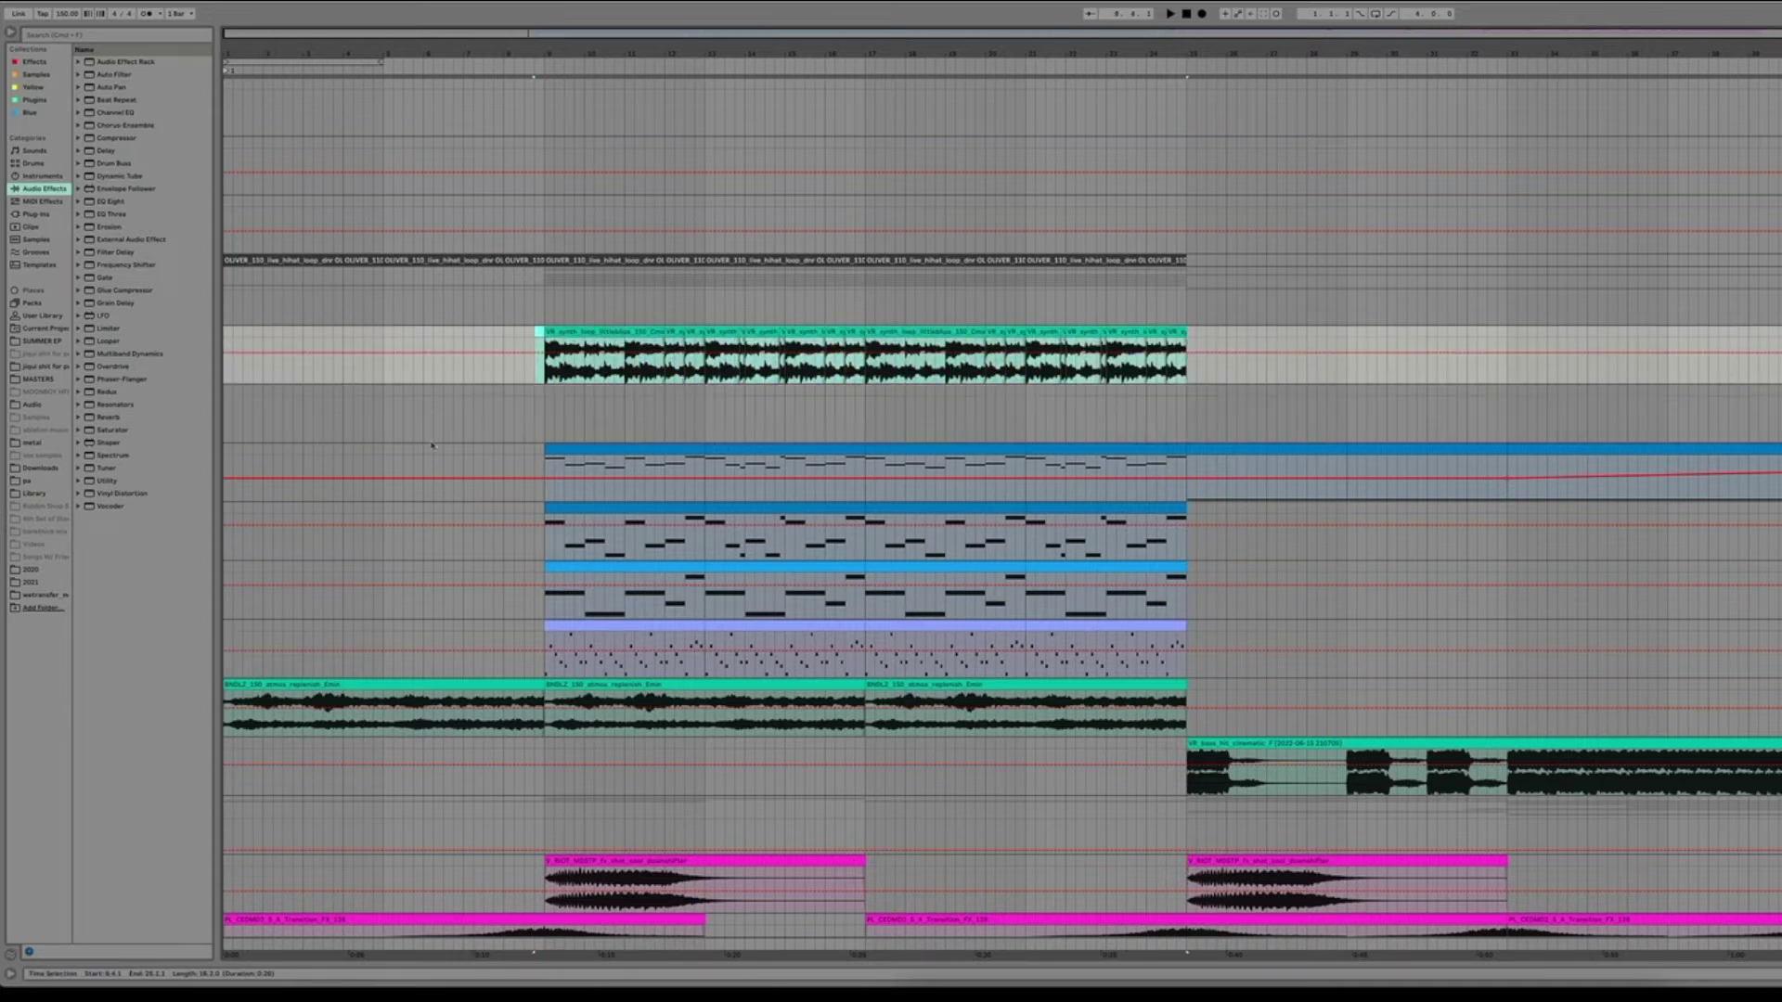
{"action": "key", "text": "space"}
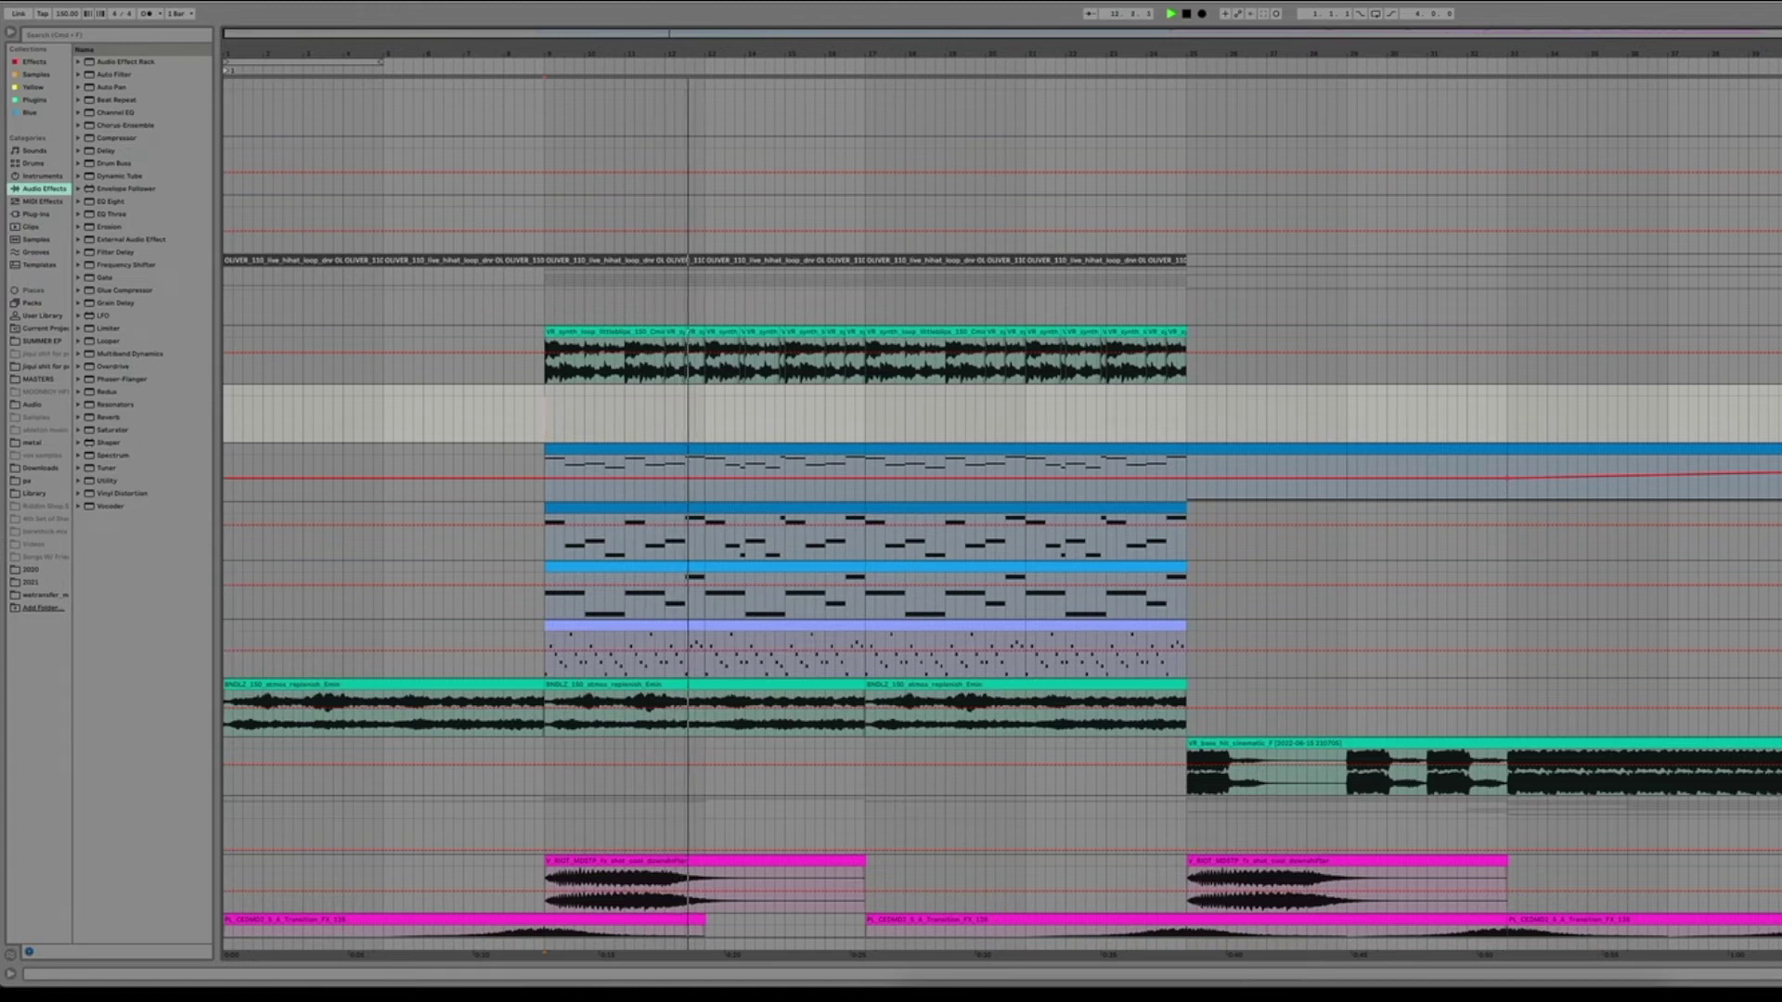
{"action": "key", "text": "space"}
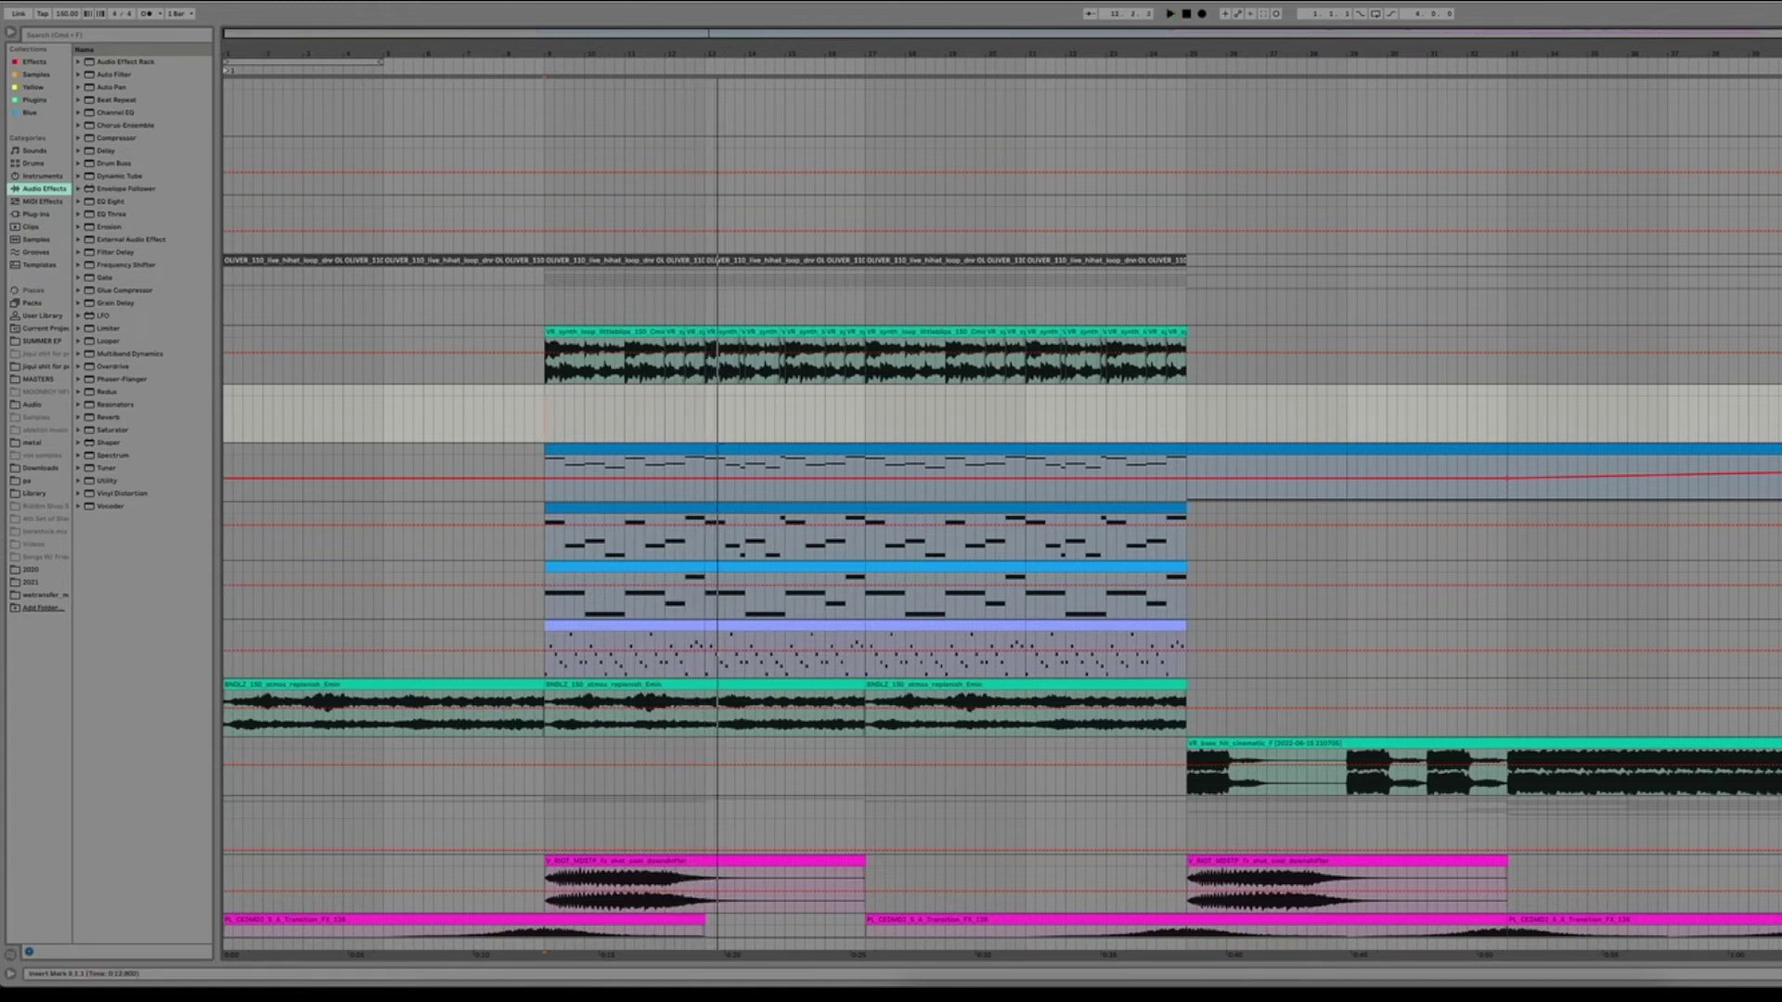
- Play from bar 9 on the 17 Serum track, soloing the synth loop and Atmos tracks along with it
{"action": "scroll", "coordinate": [962, 713], "scroll_direction": "down", "scroll_amount": 3}
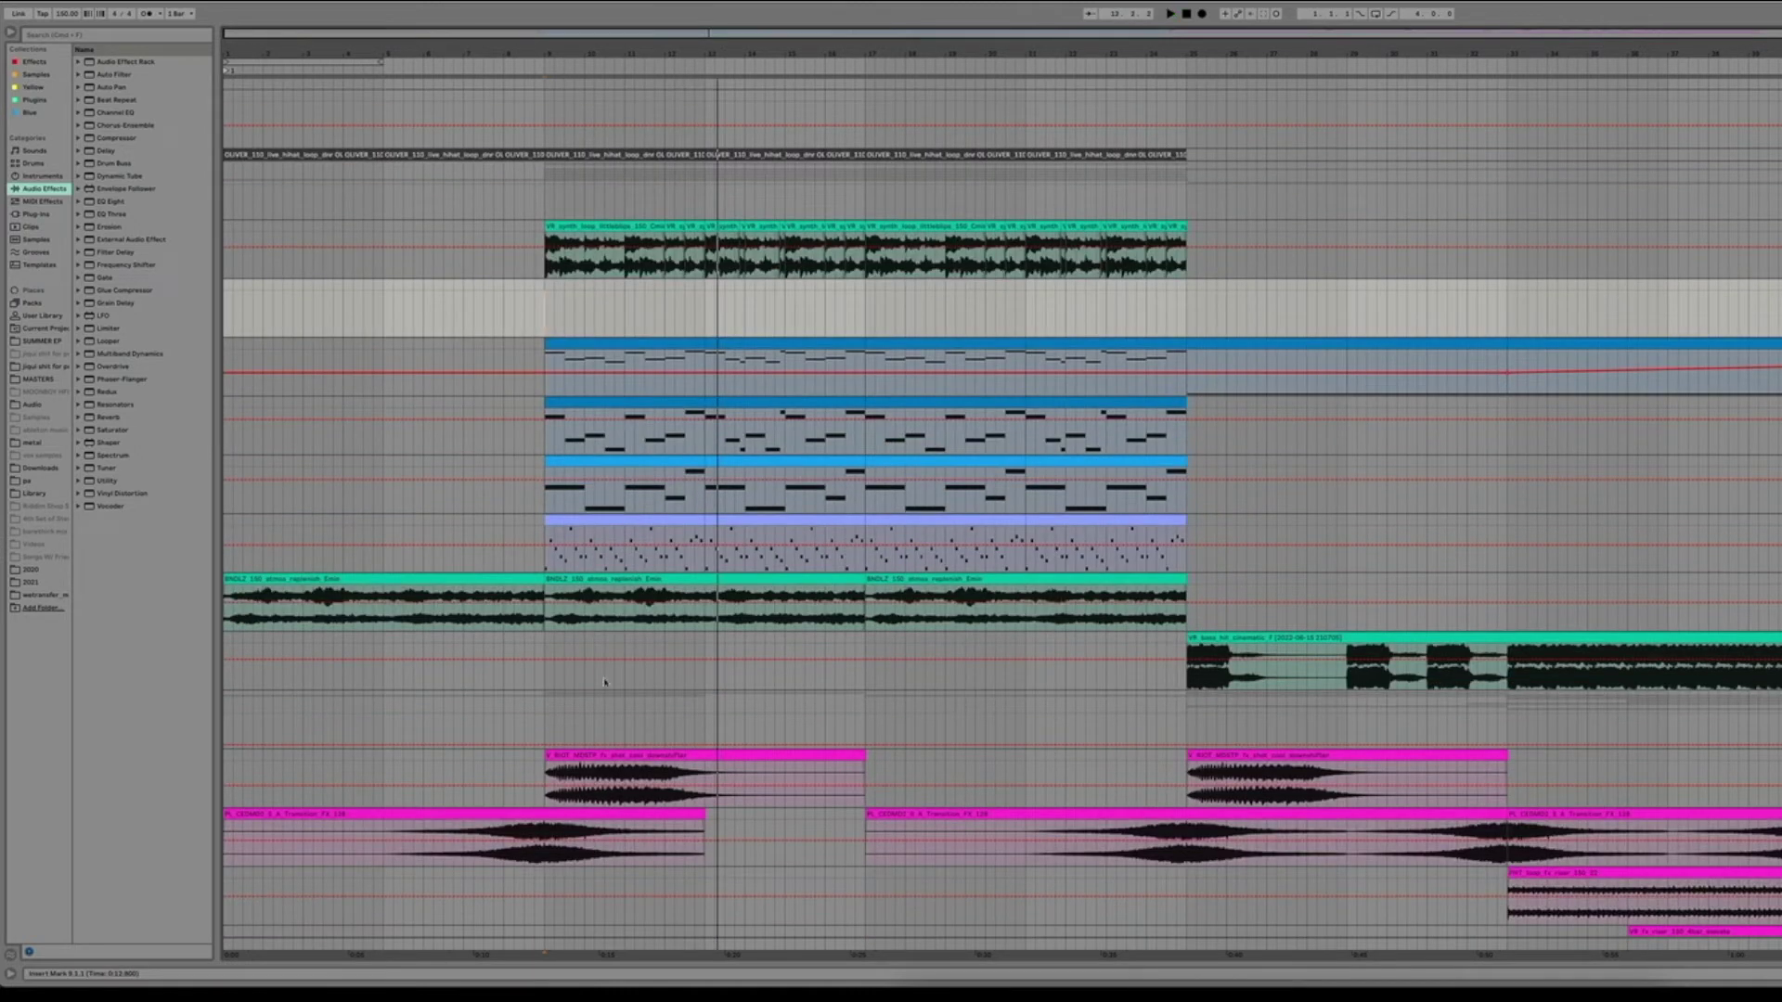
{"action": "scroll", "coordinate": [559, 726], "scroll_direction": "up", "scroll_amount": 2}
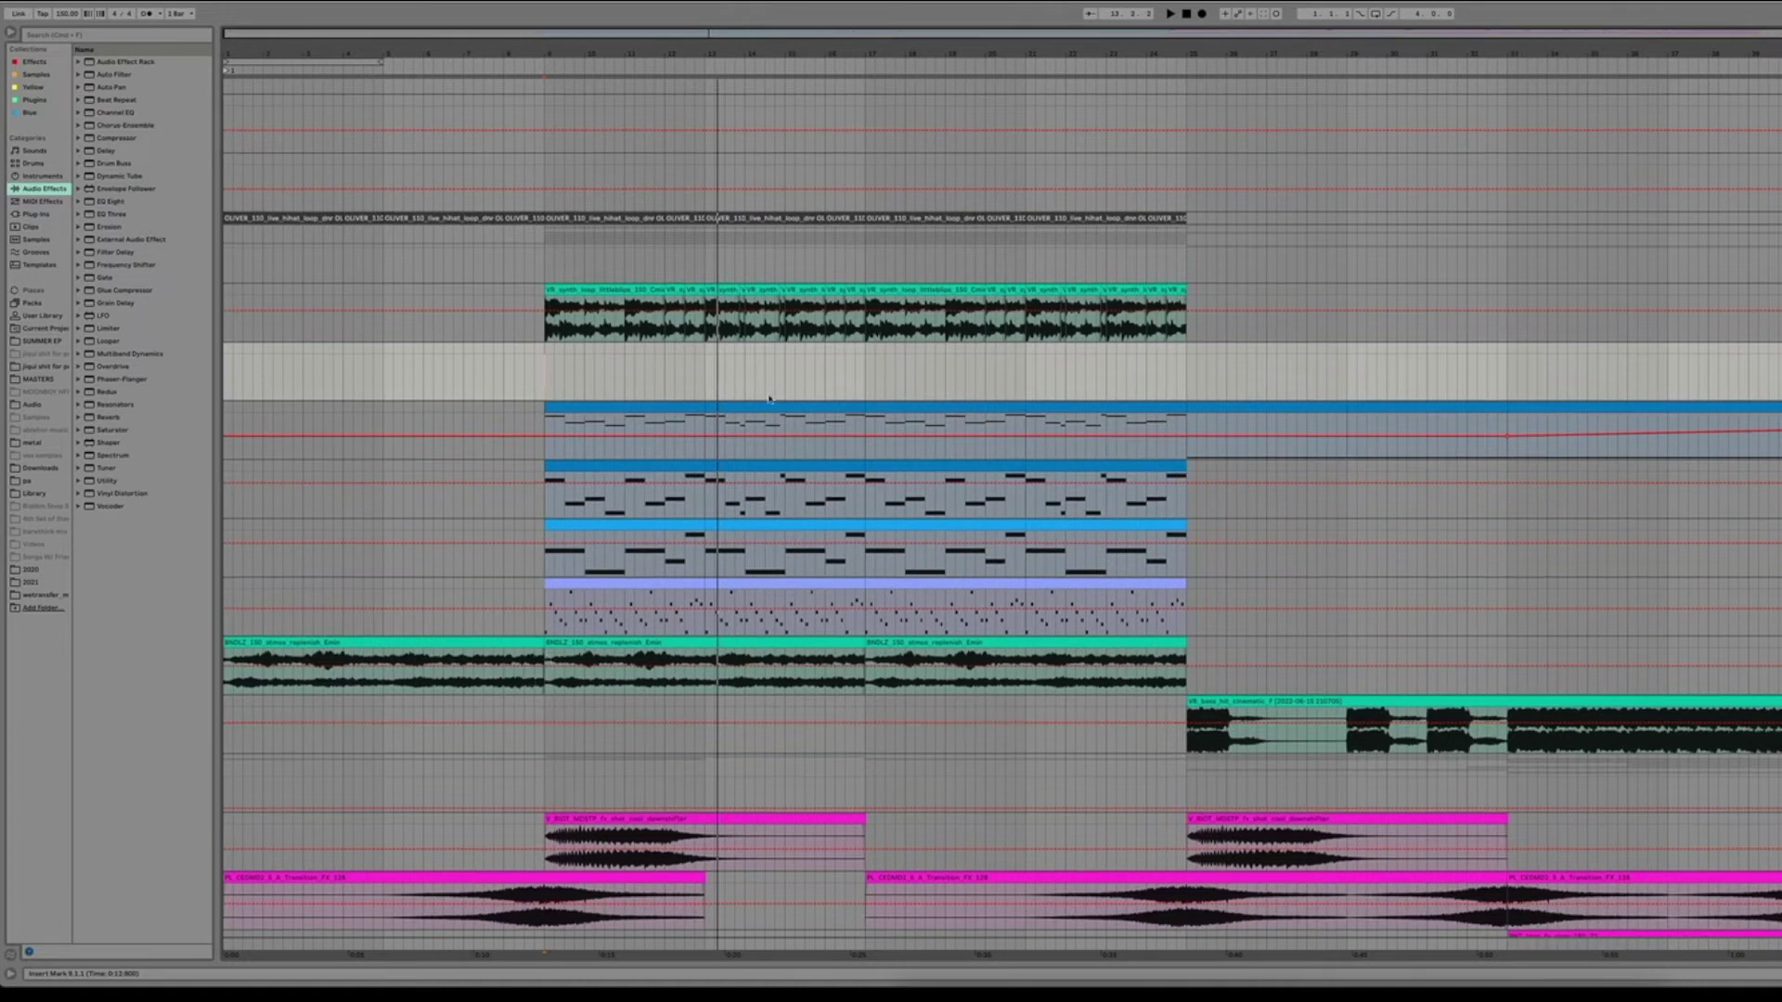
{"action": "left_click", "coordinate": [537, 627]}
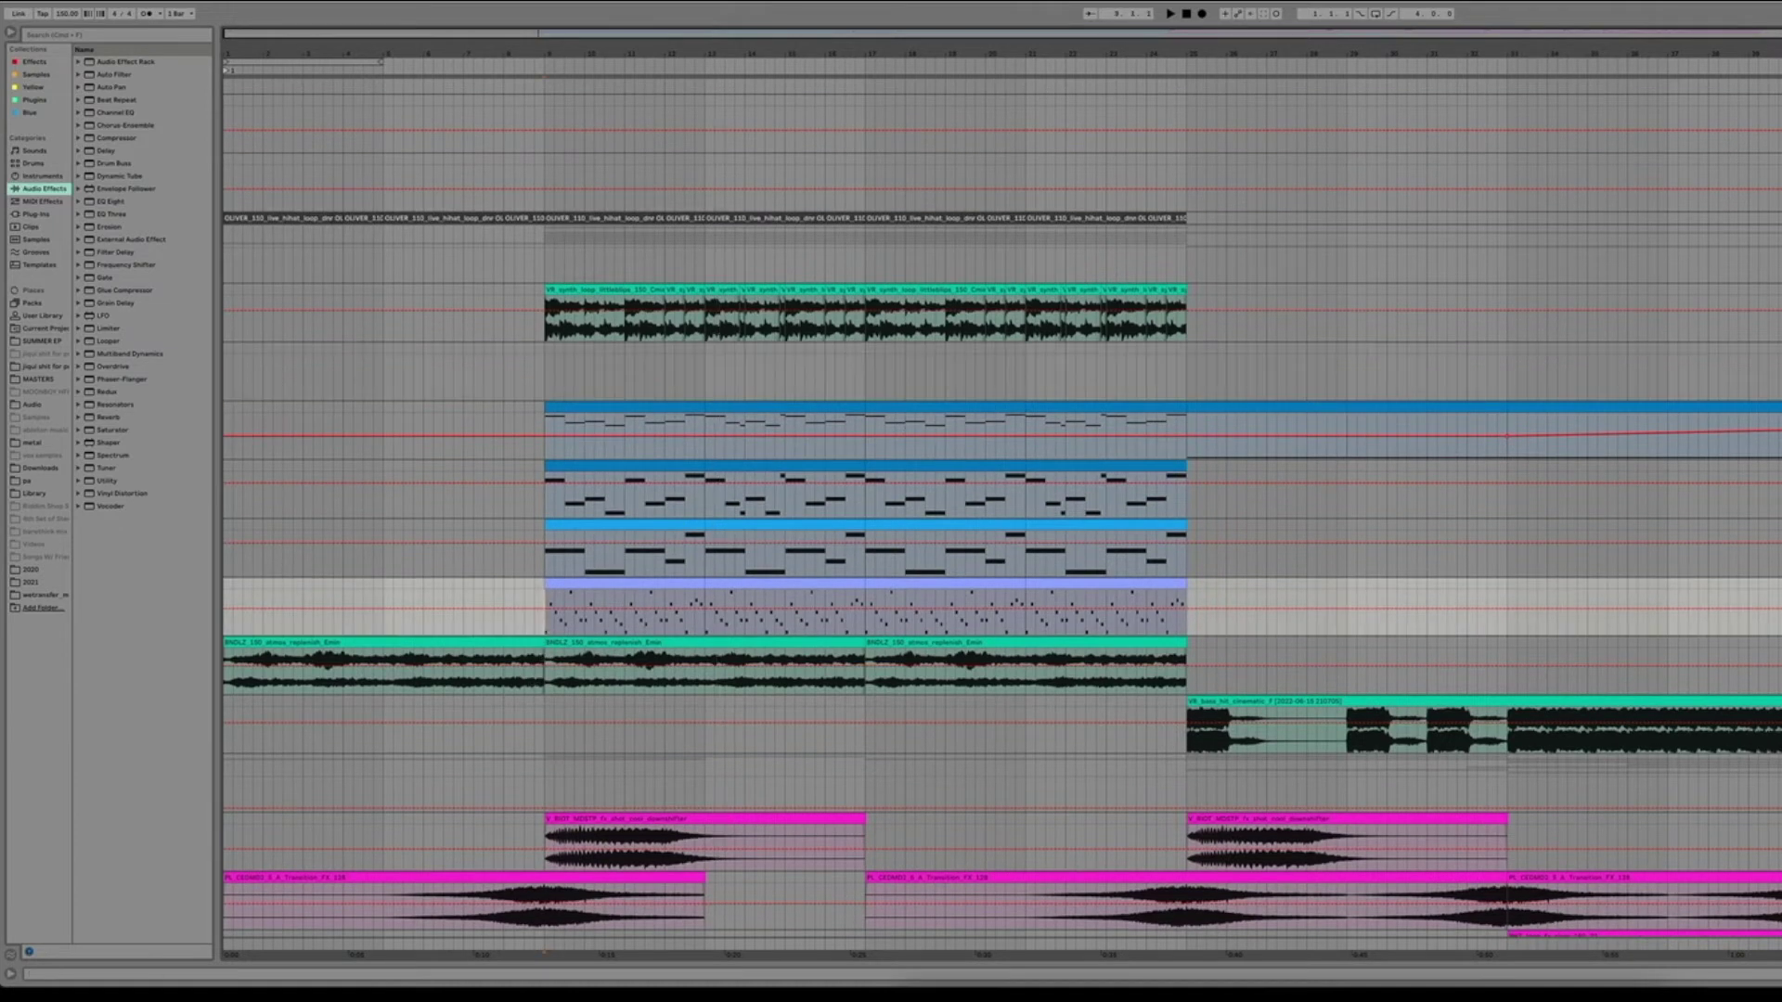
{"action": "key", "text": "space"}
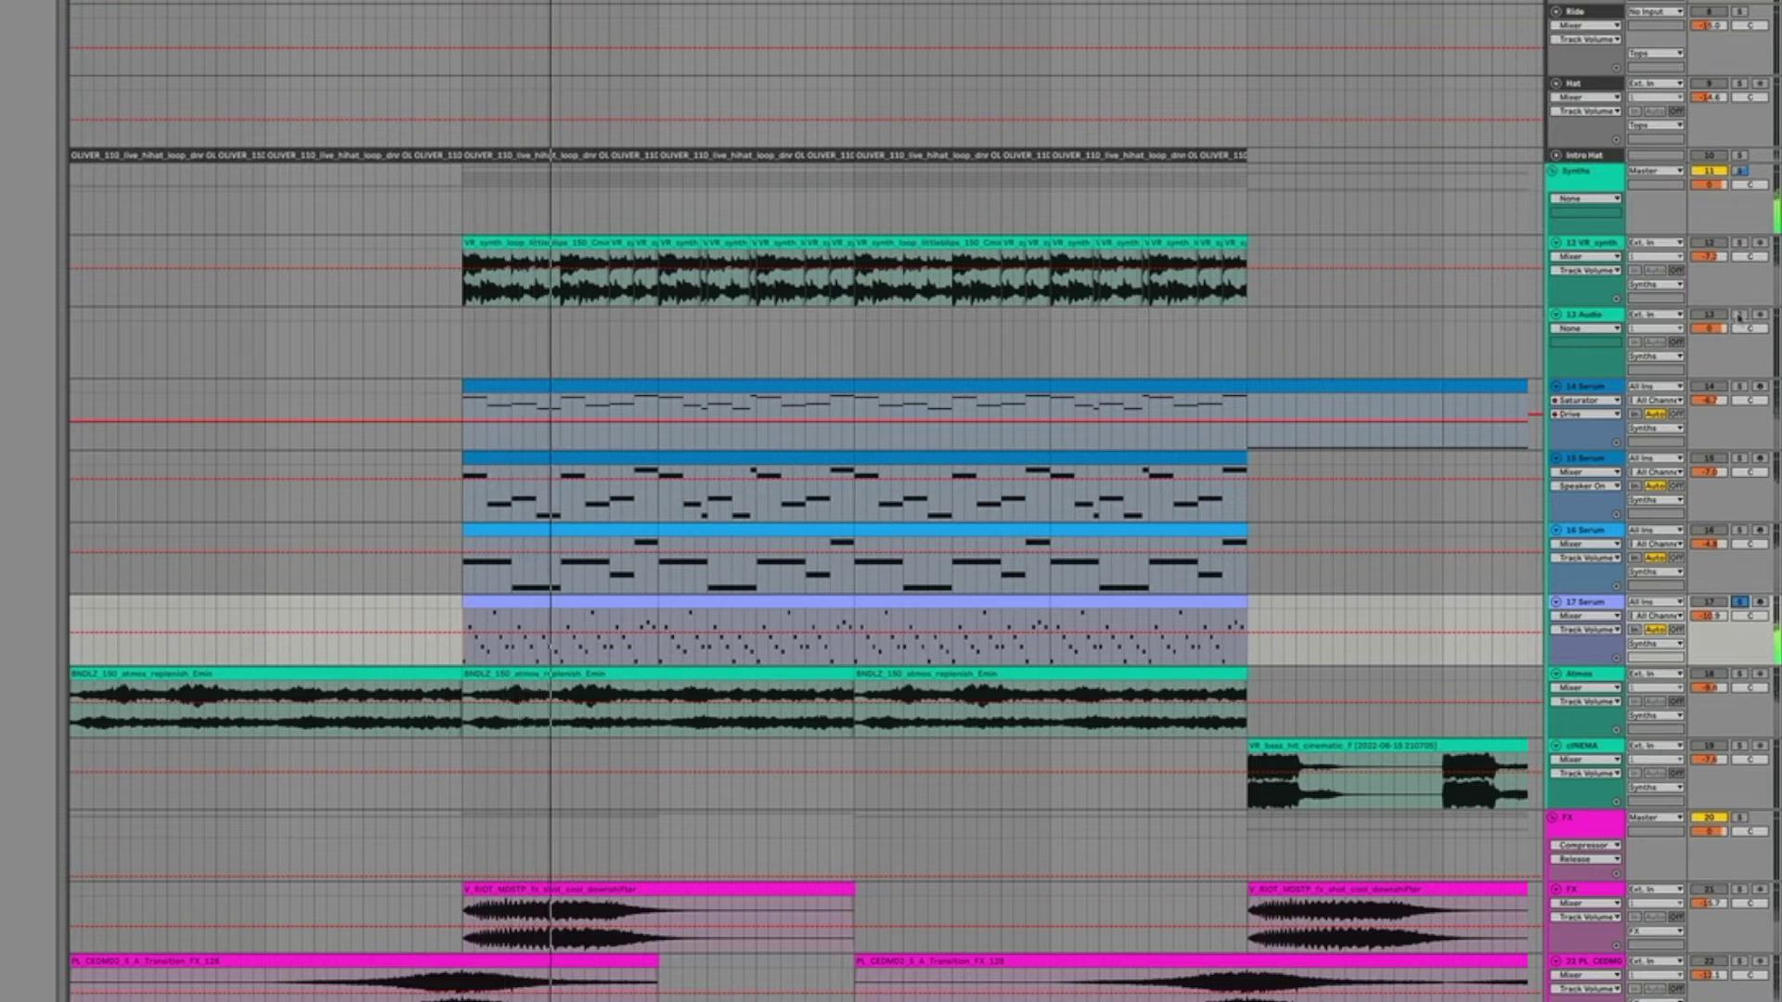
{"action": "left_click", "coordinate": [1741, 244]}
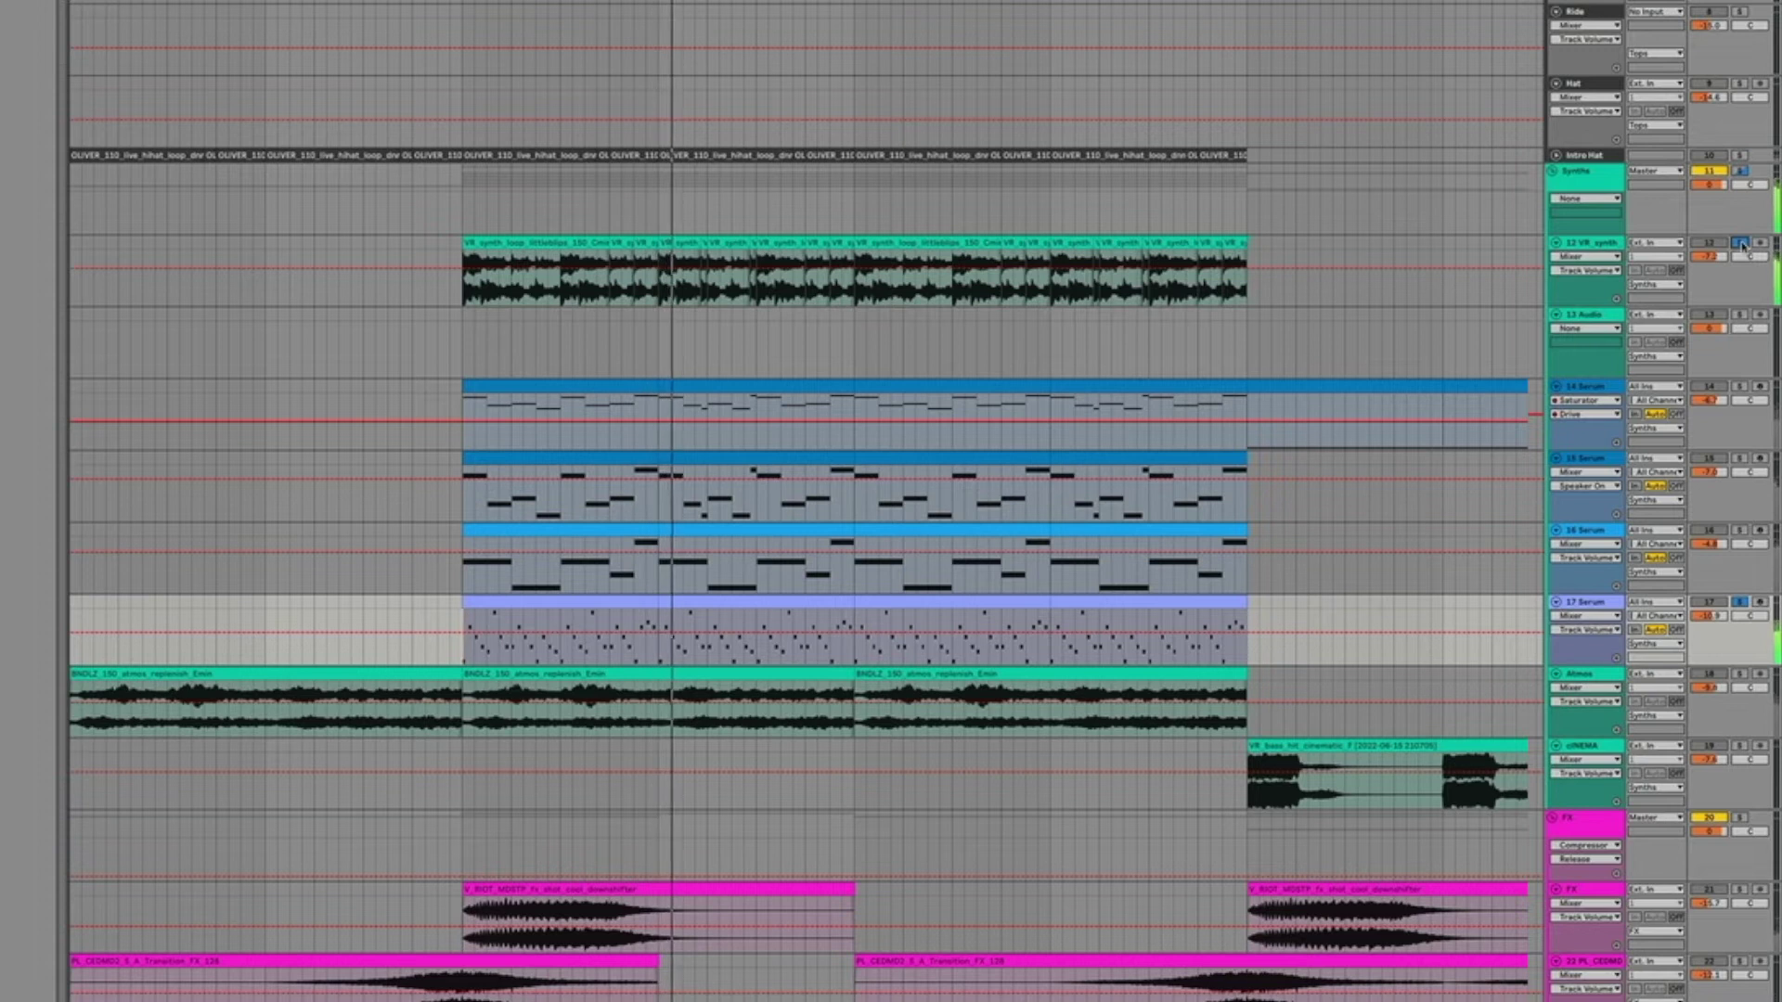
{"action": "left_click", "coordinate": [1741, 676]}
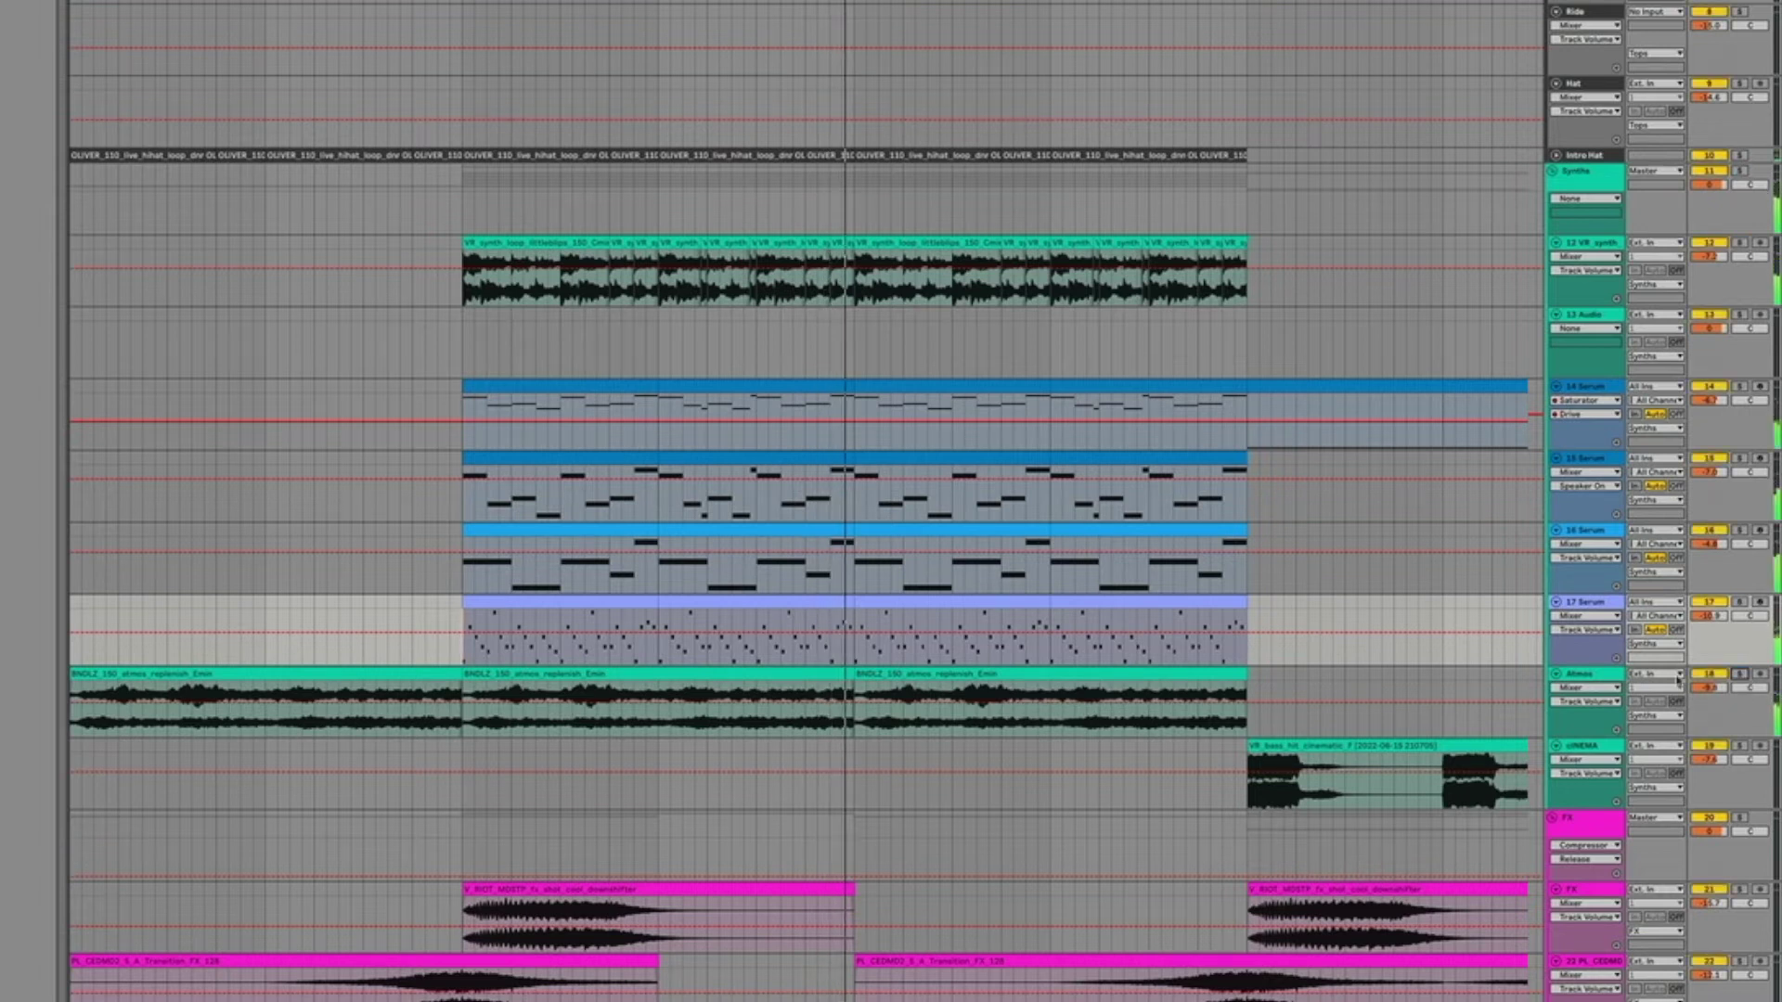
- Place the insert marker at bar 9 on the 16 Serum track and show its device chain
{"action": "scroll", "coordinate": [553, 750], "scroll_direction": "up", "scroll_amount": 1}
{"action": "scroll", "coordinate": [547, 760], "scroll_direction": "down", "scroll_amount": 10}
{"action": "scroll", "coordinate": [547, 767], "scroll_direction": "down", "scroll_amount": 8}
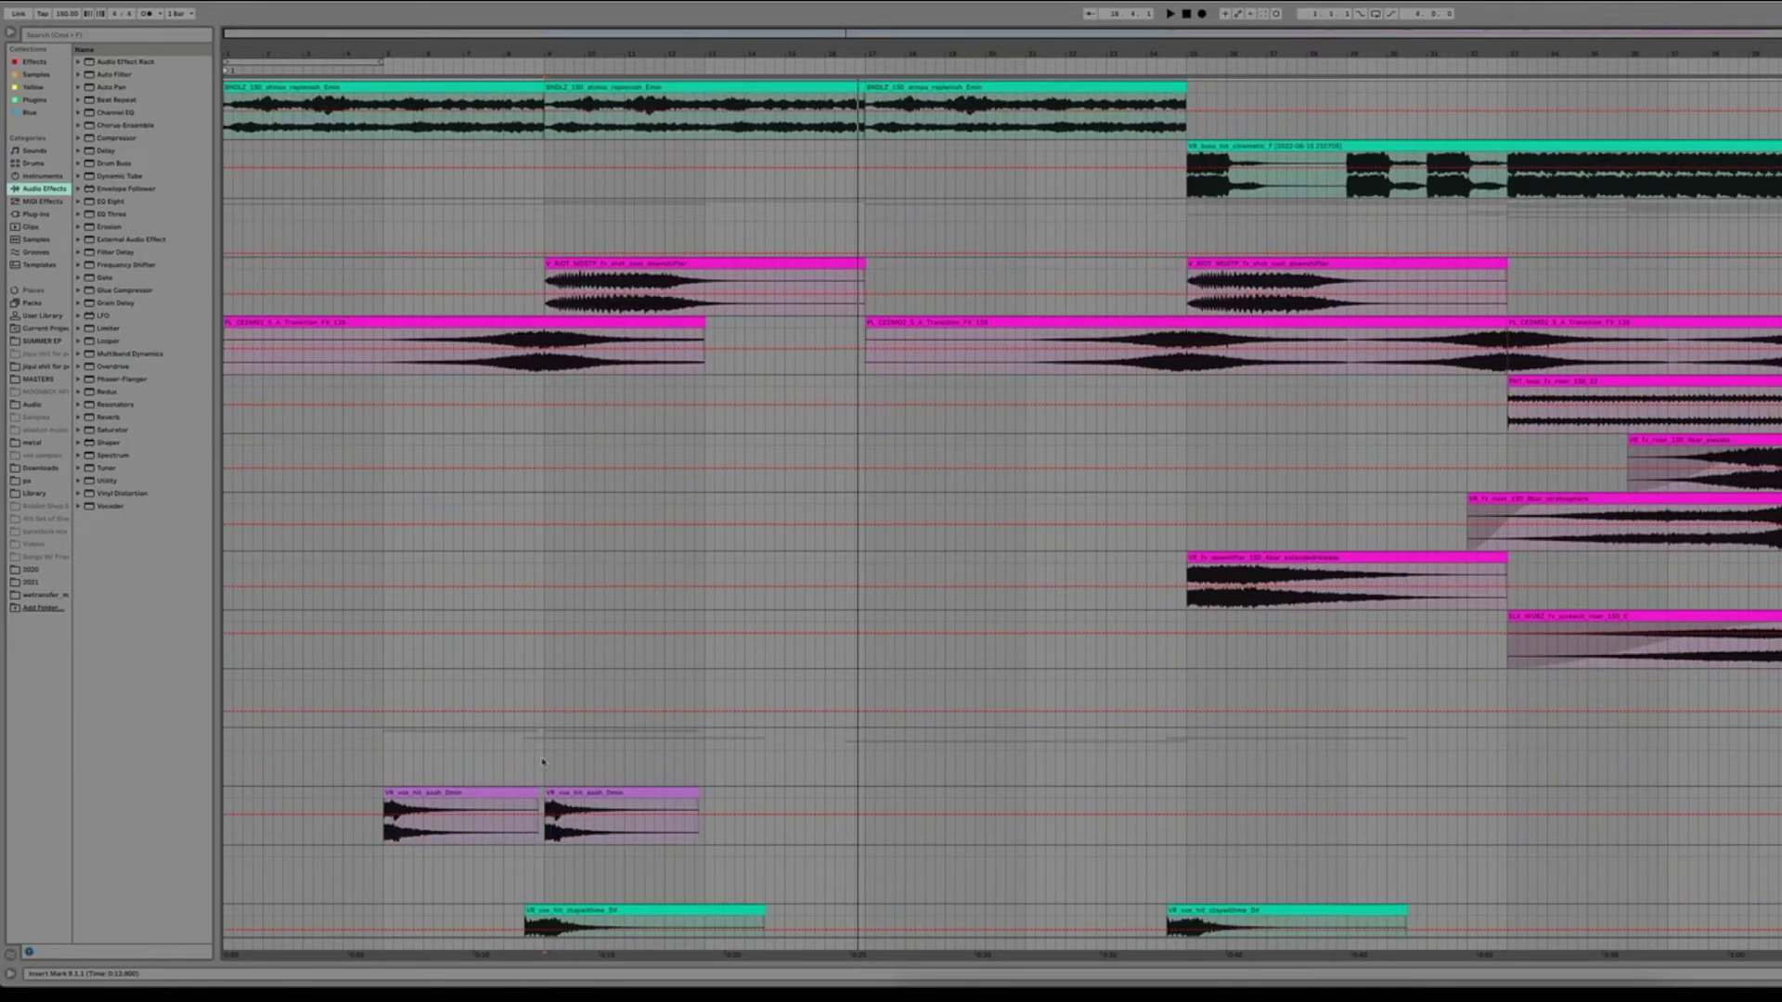
{"action": "scroll", "coordinate": [575, 780], "scroll_direction": "up", "scroll_amount": 17}
{"action": "scroll", "coordinate": [604, 790], "scroll_direction": "up", "scroll_amount": 4}
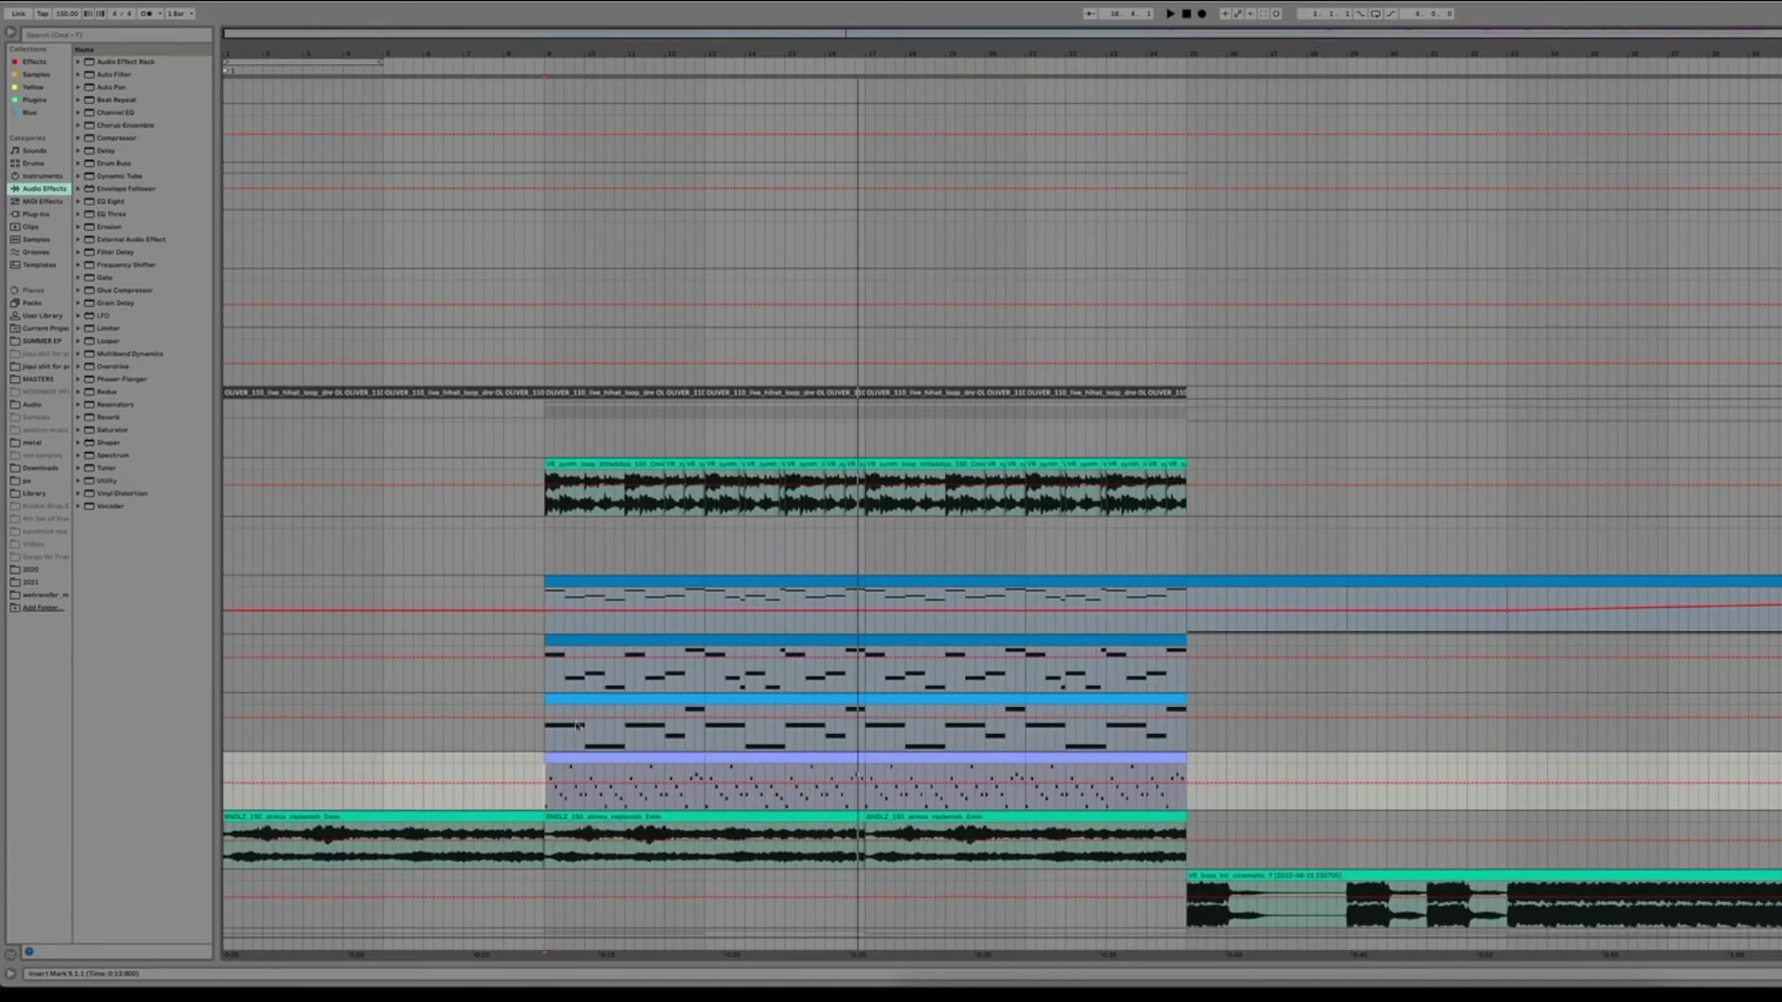
{"action": "left_click", "coordinate": [543, 738]}
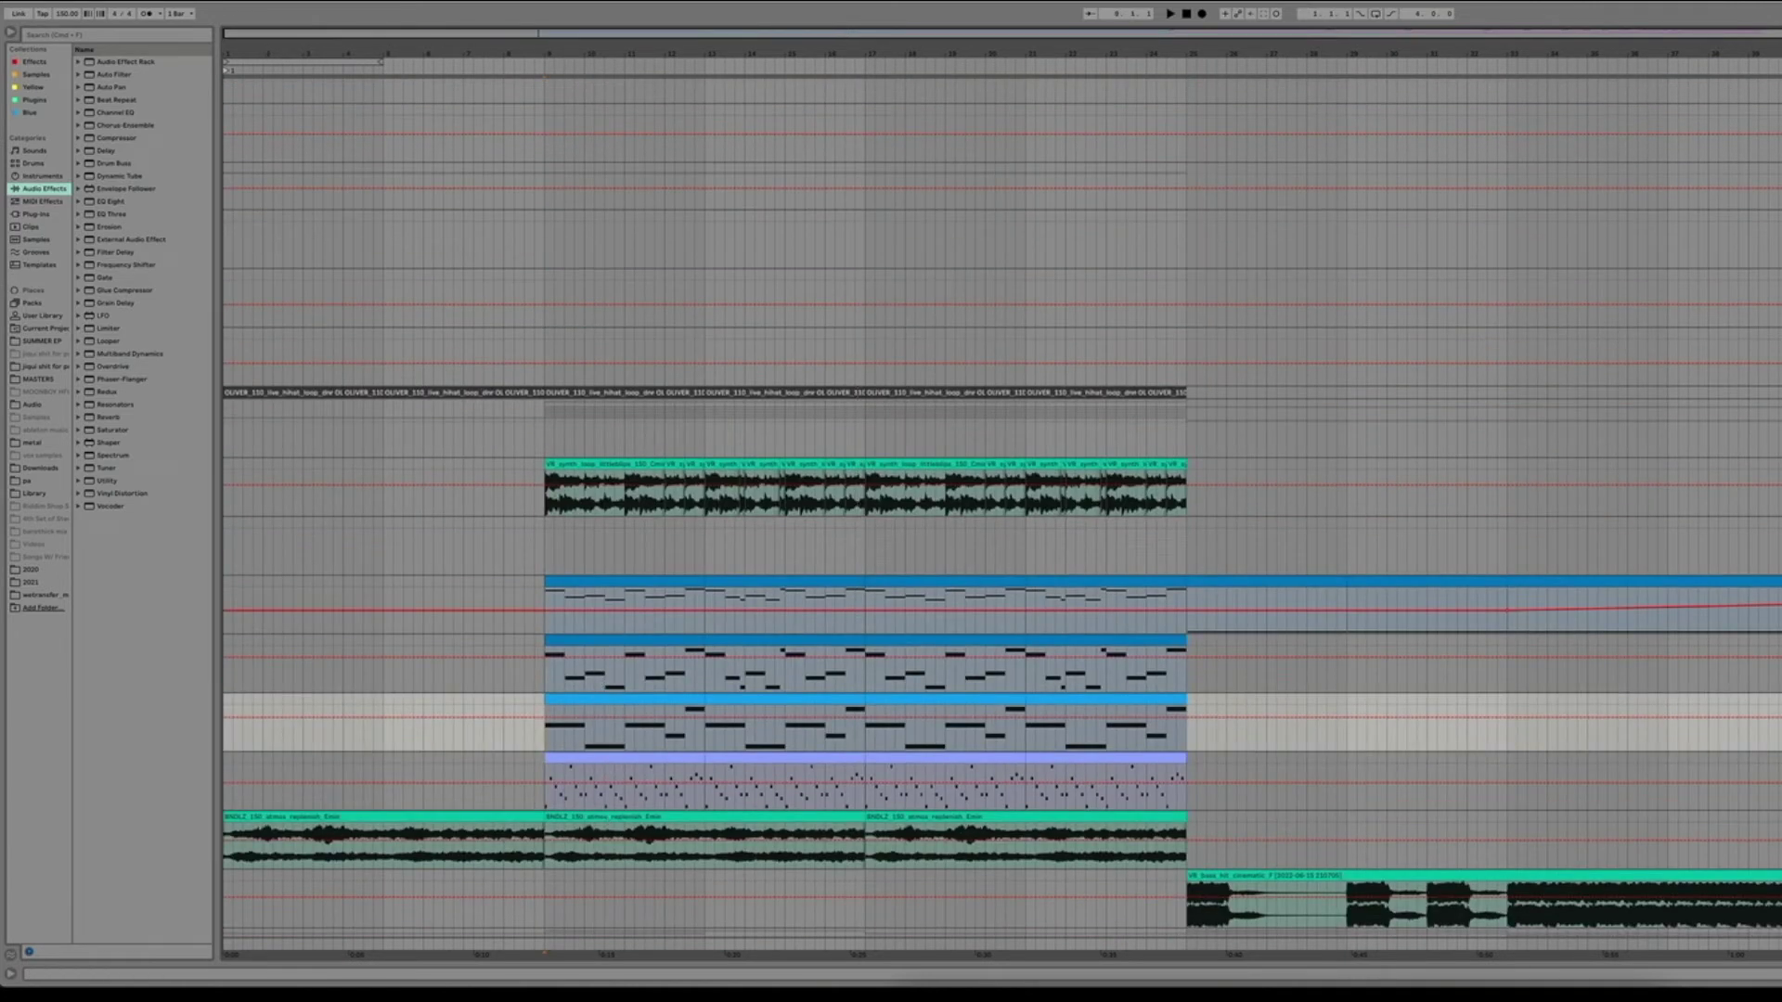
{"action": "key", "text": "shift+Tab"}
{"action": "scroll", "coordinate": [689, 730], "scroll_direction": "down", "scroll_amount": 5}
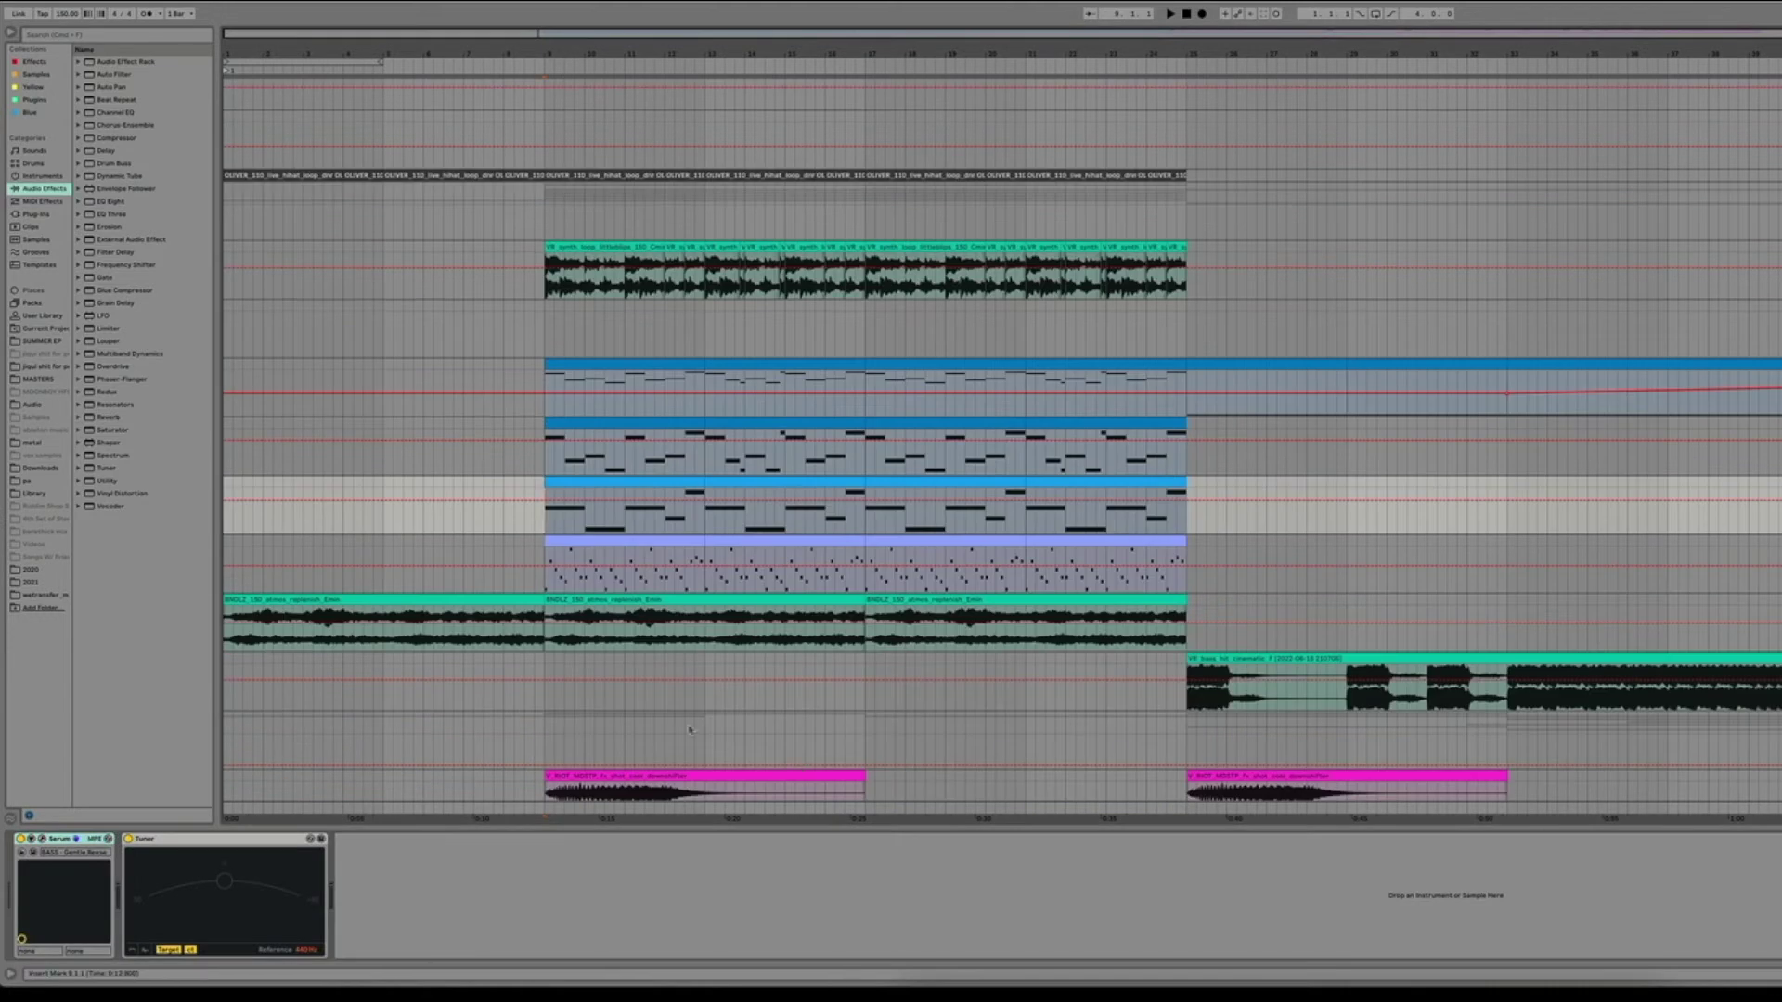
{"action": "scroll", "coordinate": [770, 562], "scroll_direction": "up", "scroll_amount": 1}
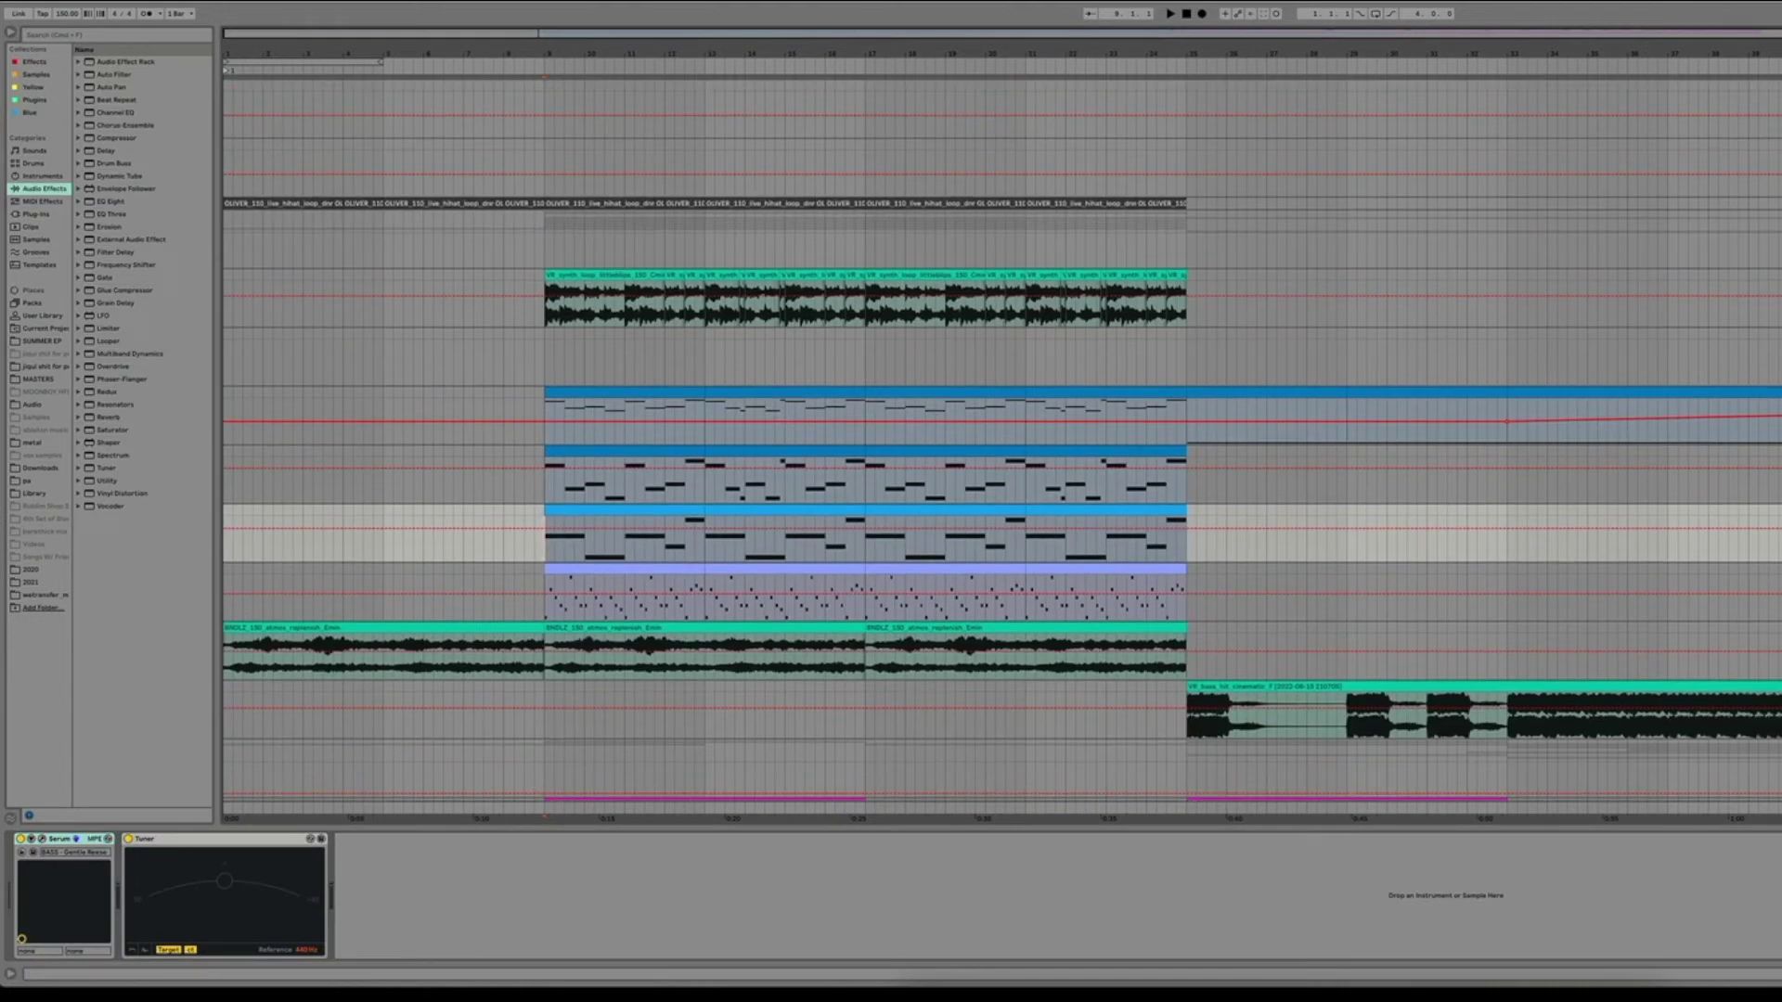
- Show the Synths group's device chain with EQ Eight and the sidechained Compressor, and select the Compressor
{"action": "left_click", "coordinate": [1763, 239]}
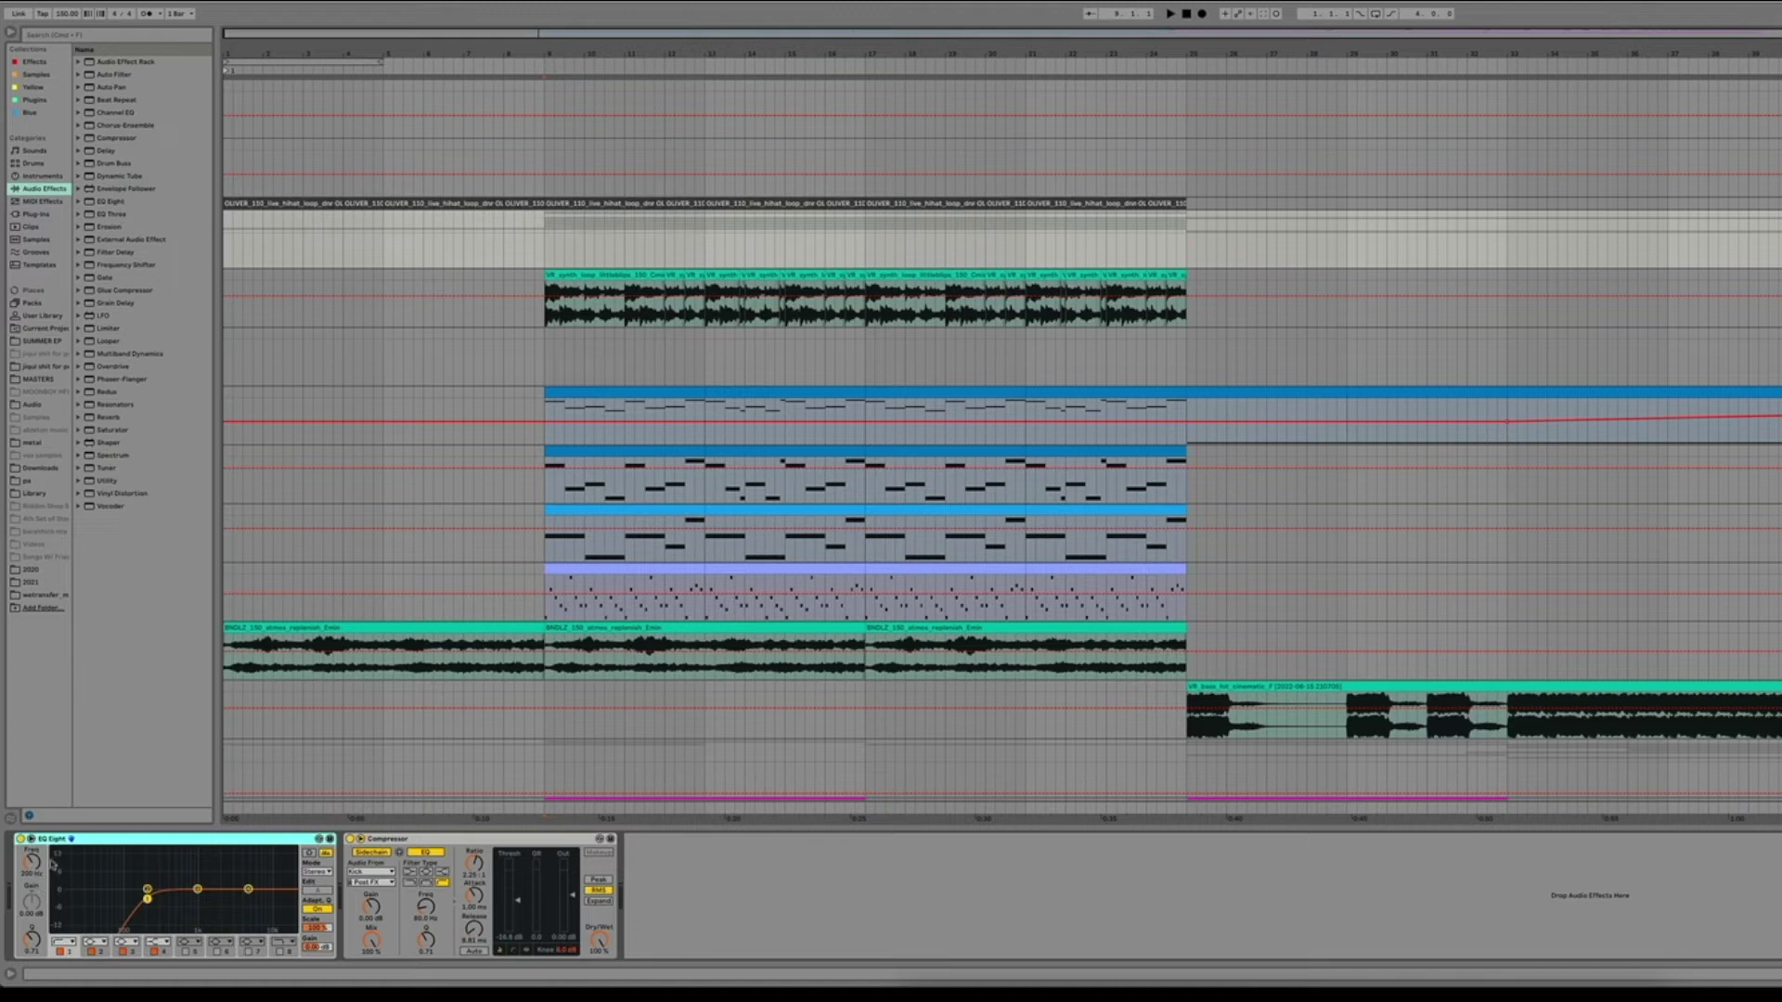
{"action": "left_click", "coordinate": [391, 841]}
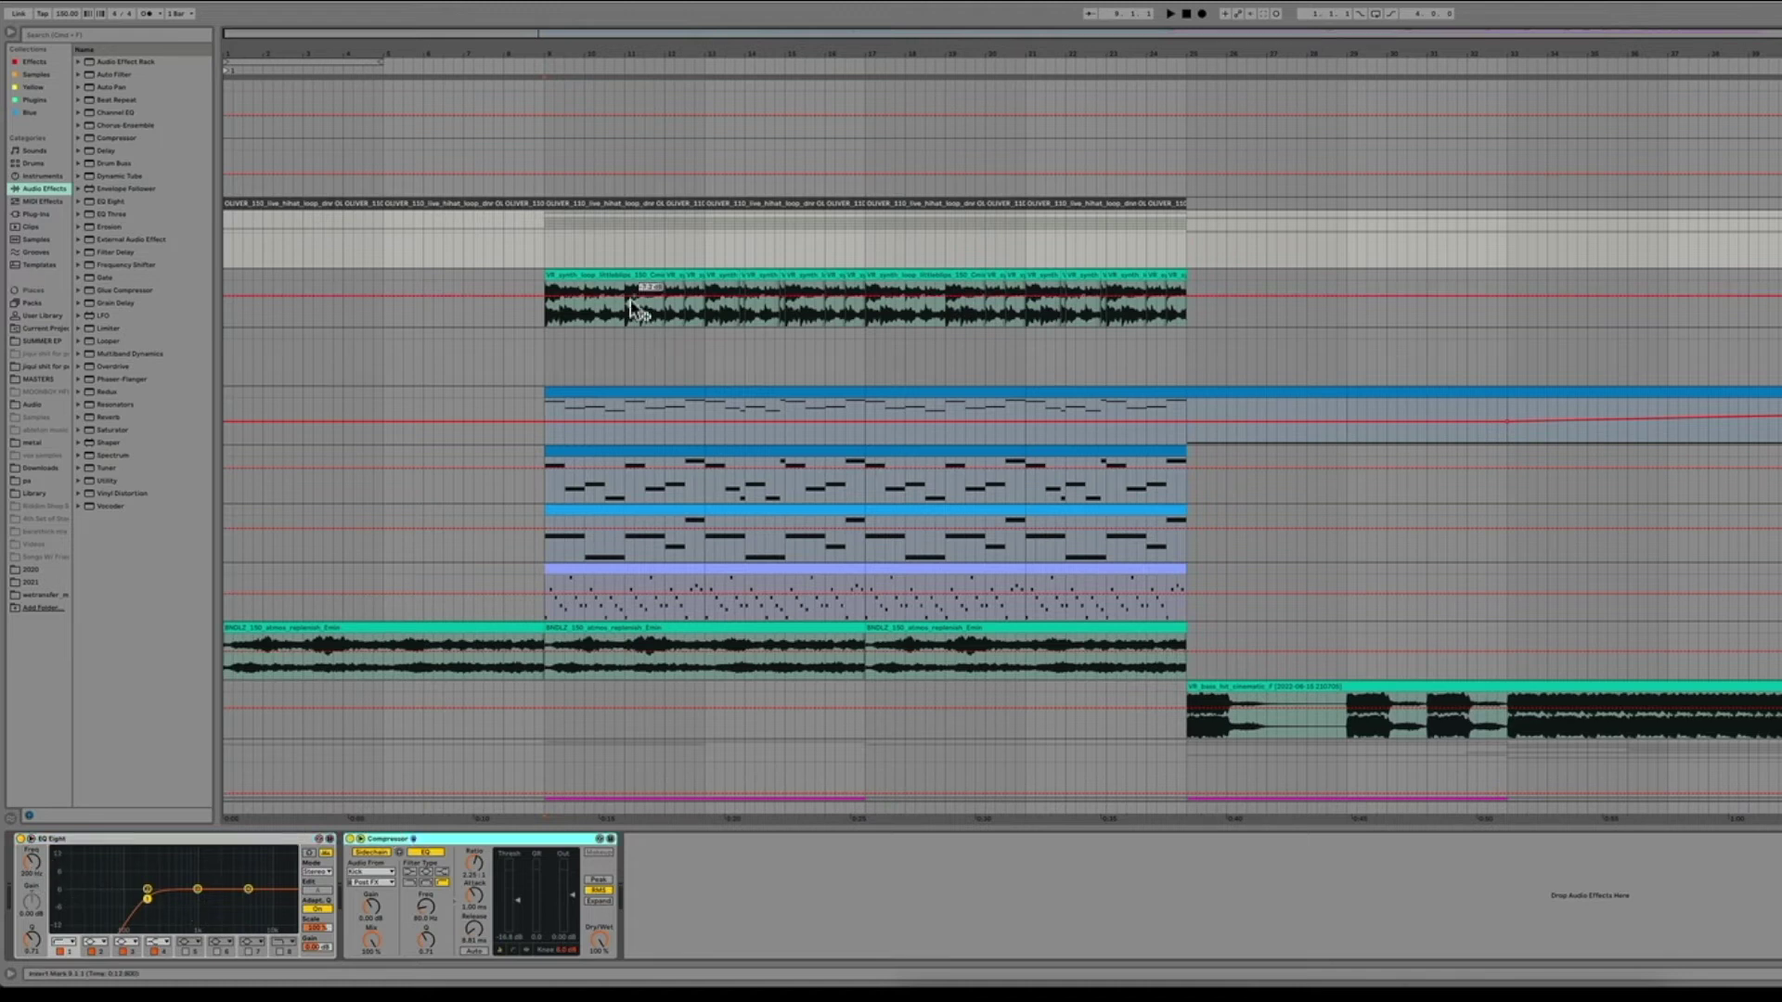
{"action": "scroll", "coordinate": [605, 556], "scroll_direction": "down", "scroll_amount": 1}
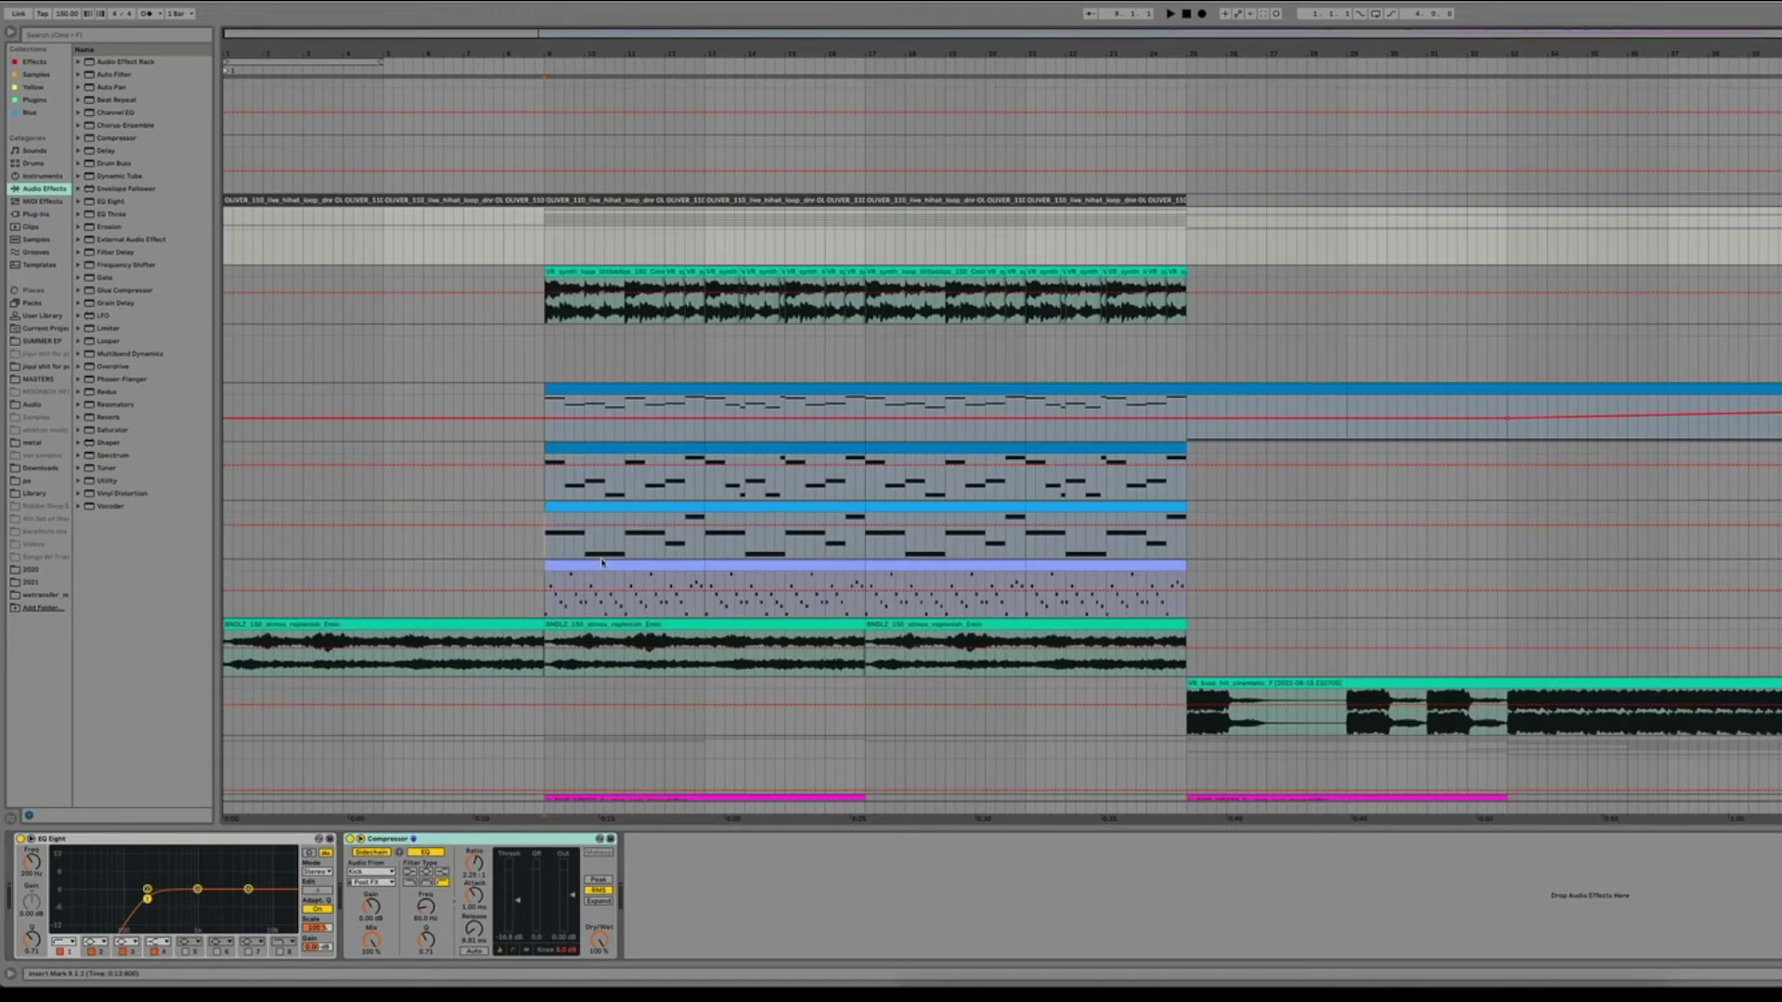
- Audition the 16 Serum part and the 15 Serum part, each from bar 9 to about bar 13
{"action": "left_click", "coordinate": [541, 557]}
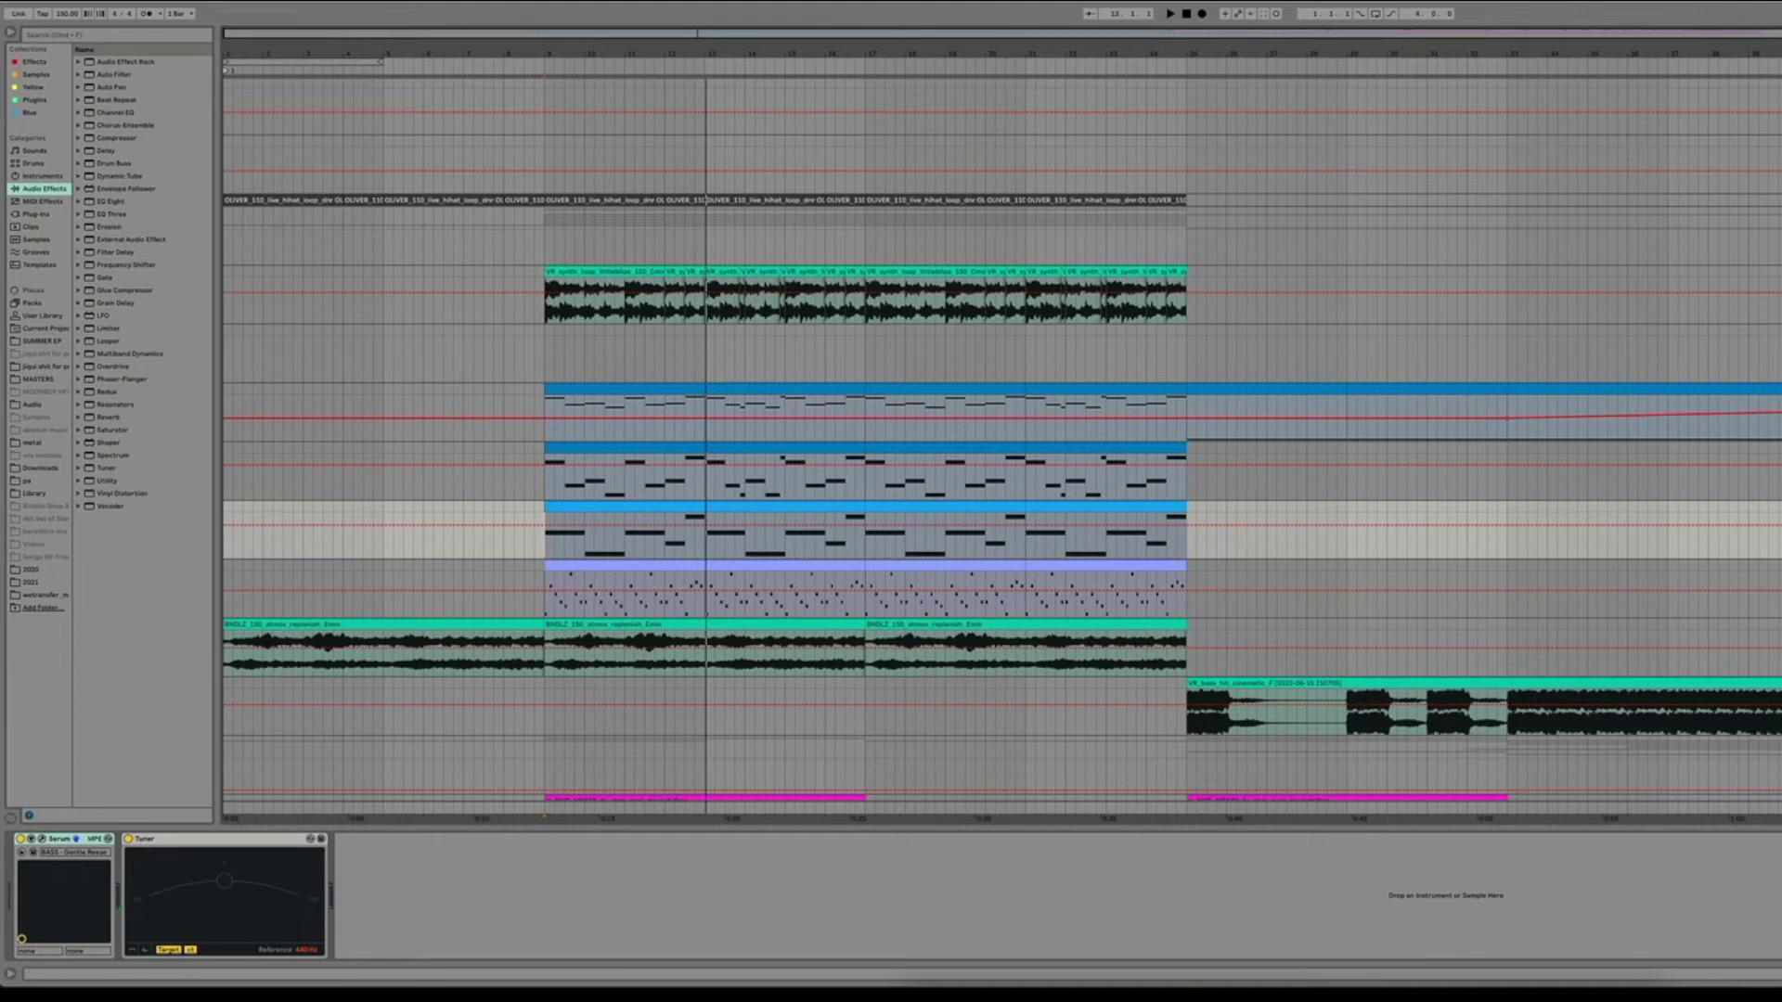
{"action": "left_click", "coordinate": [544, 497]}
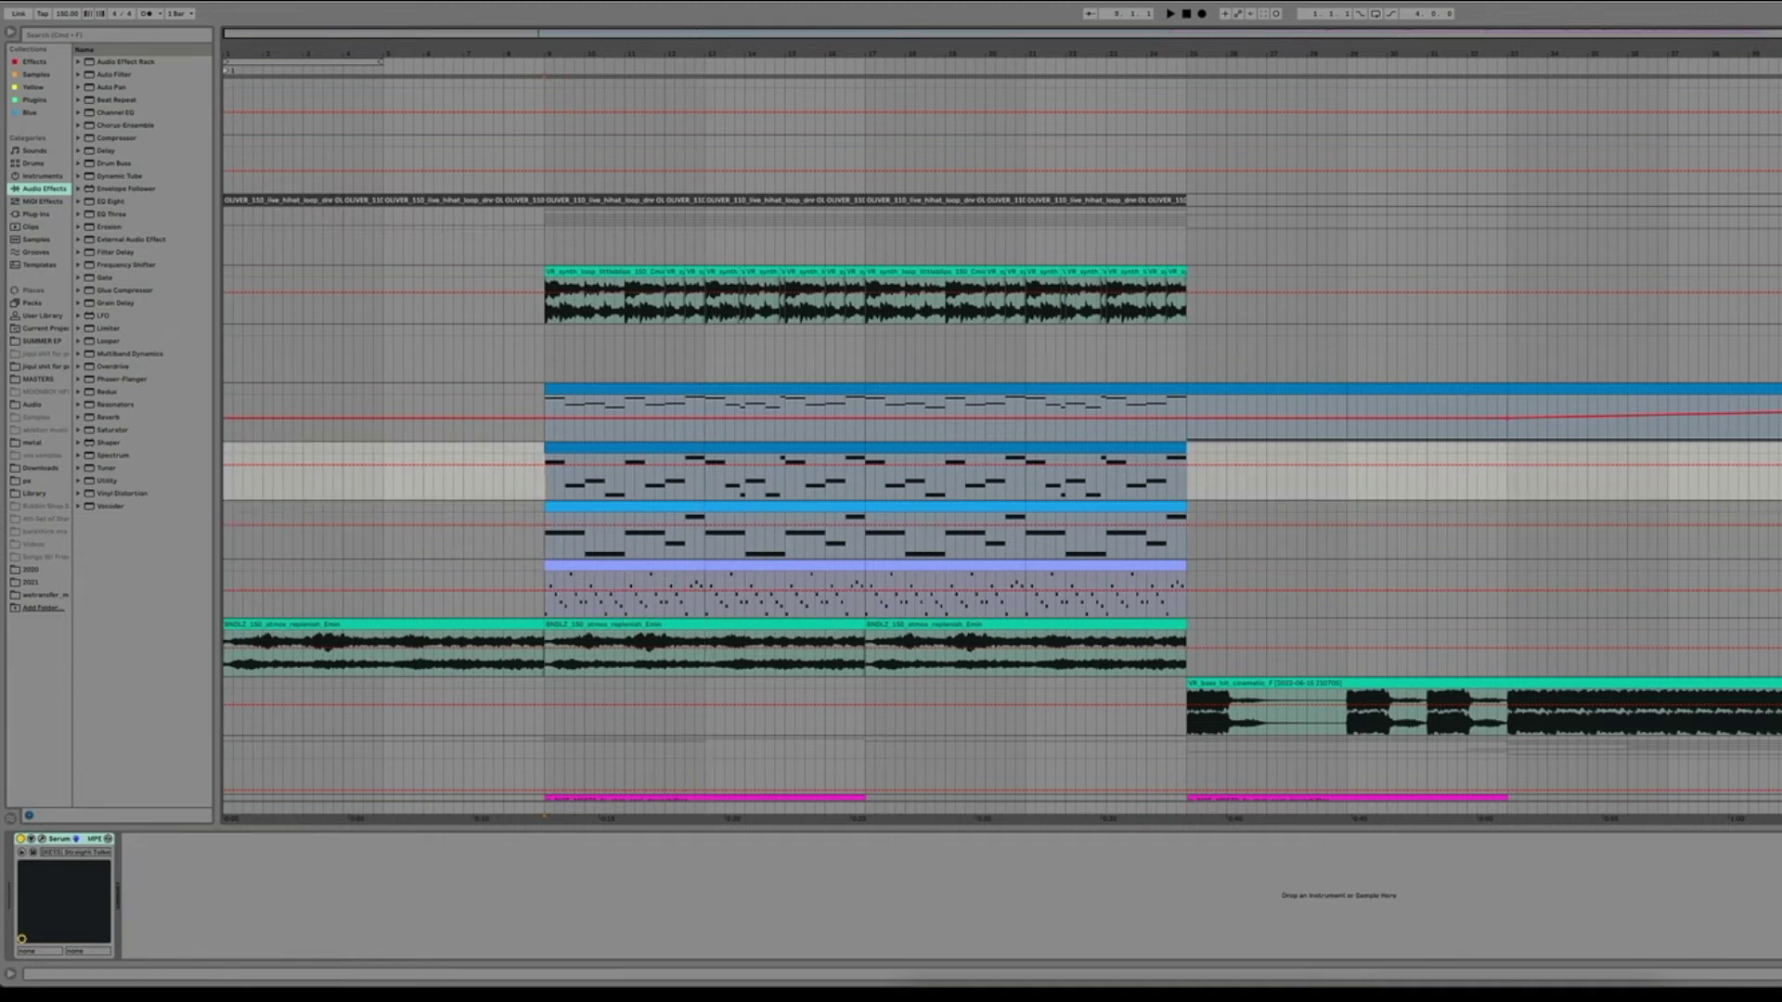
{"action": "key", "text": "space"}
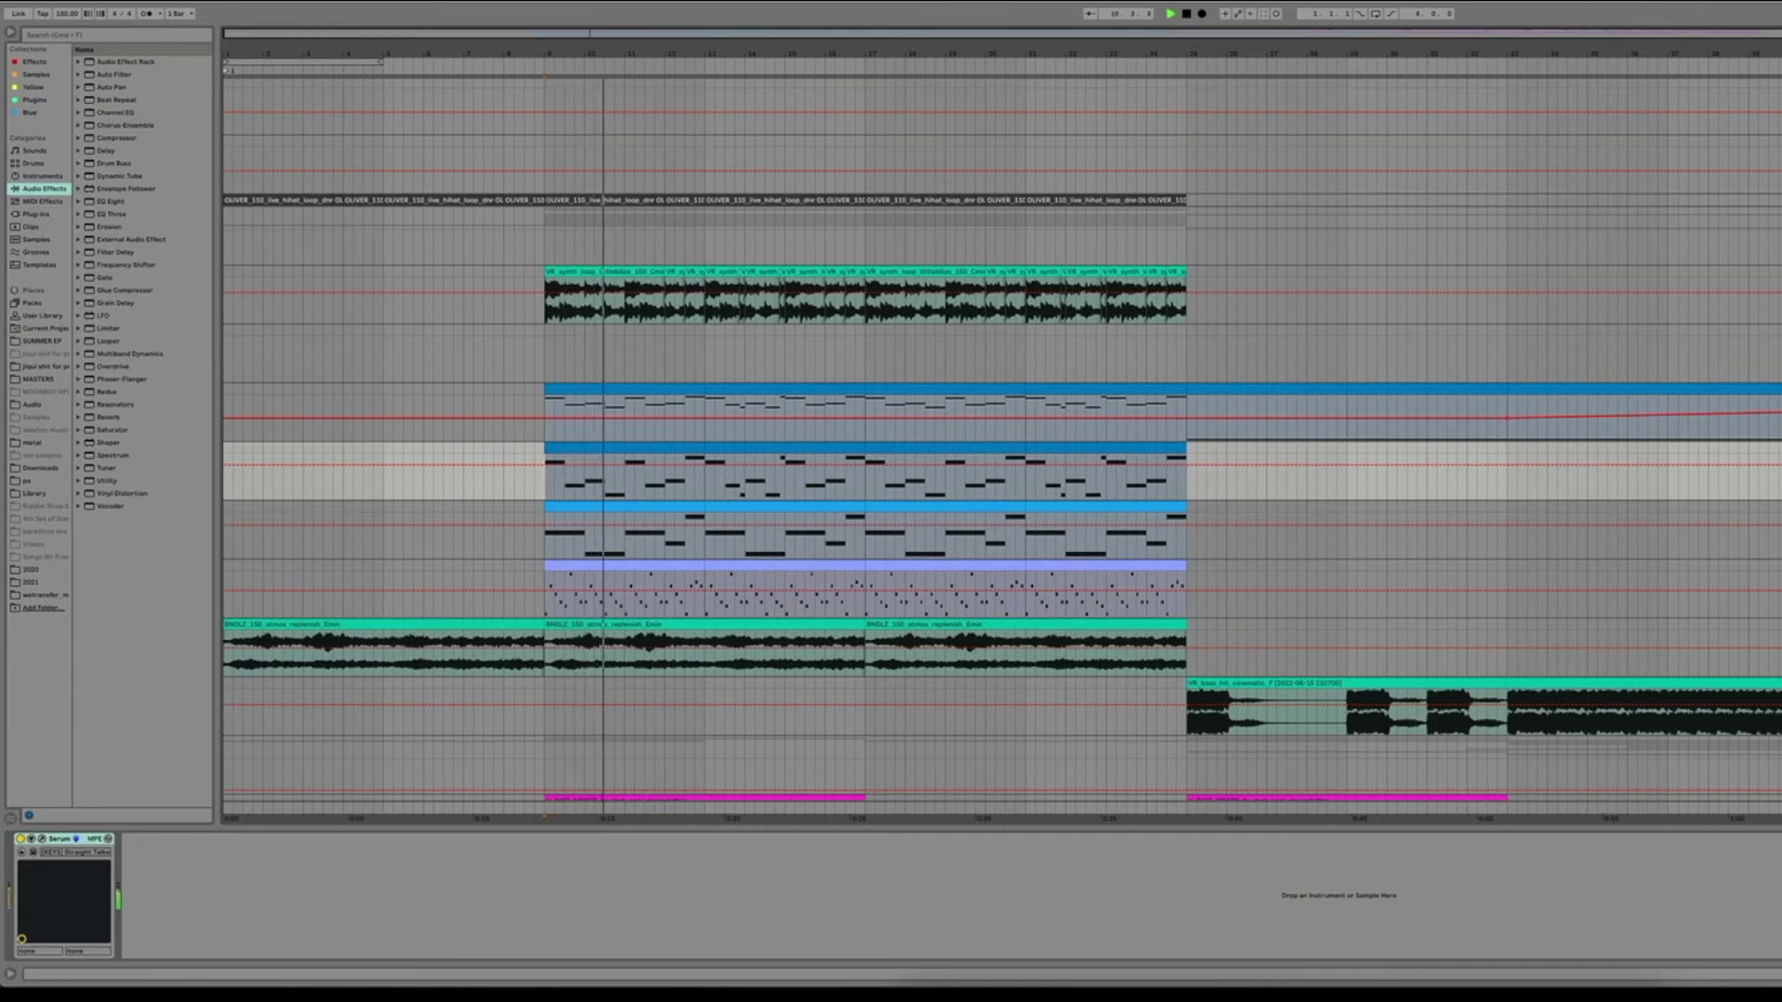
{"action": "key", "text": "space"}
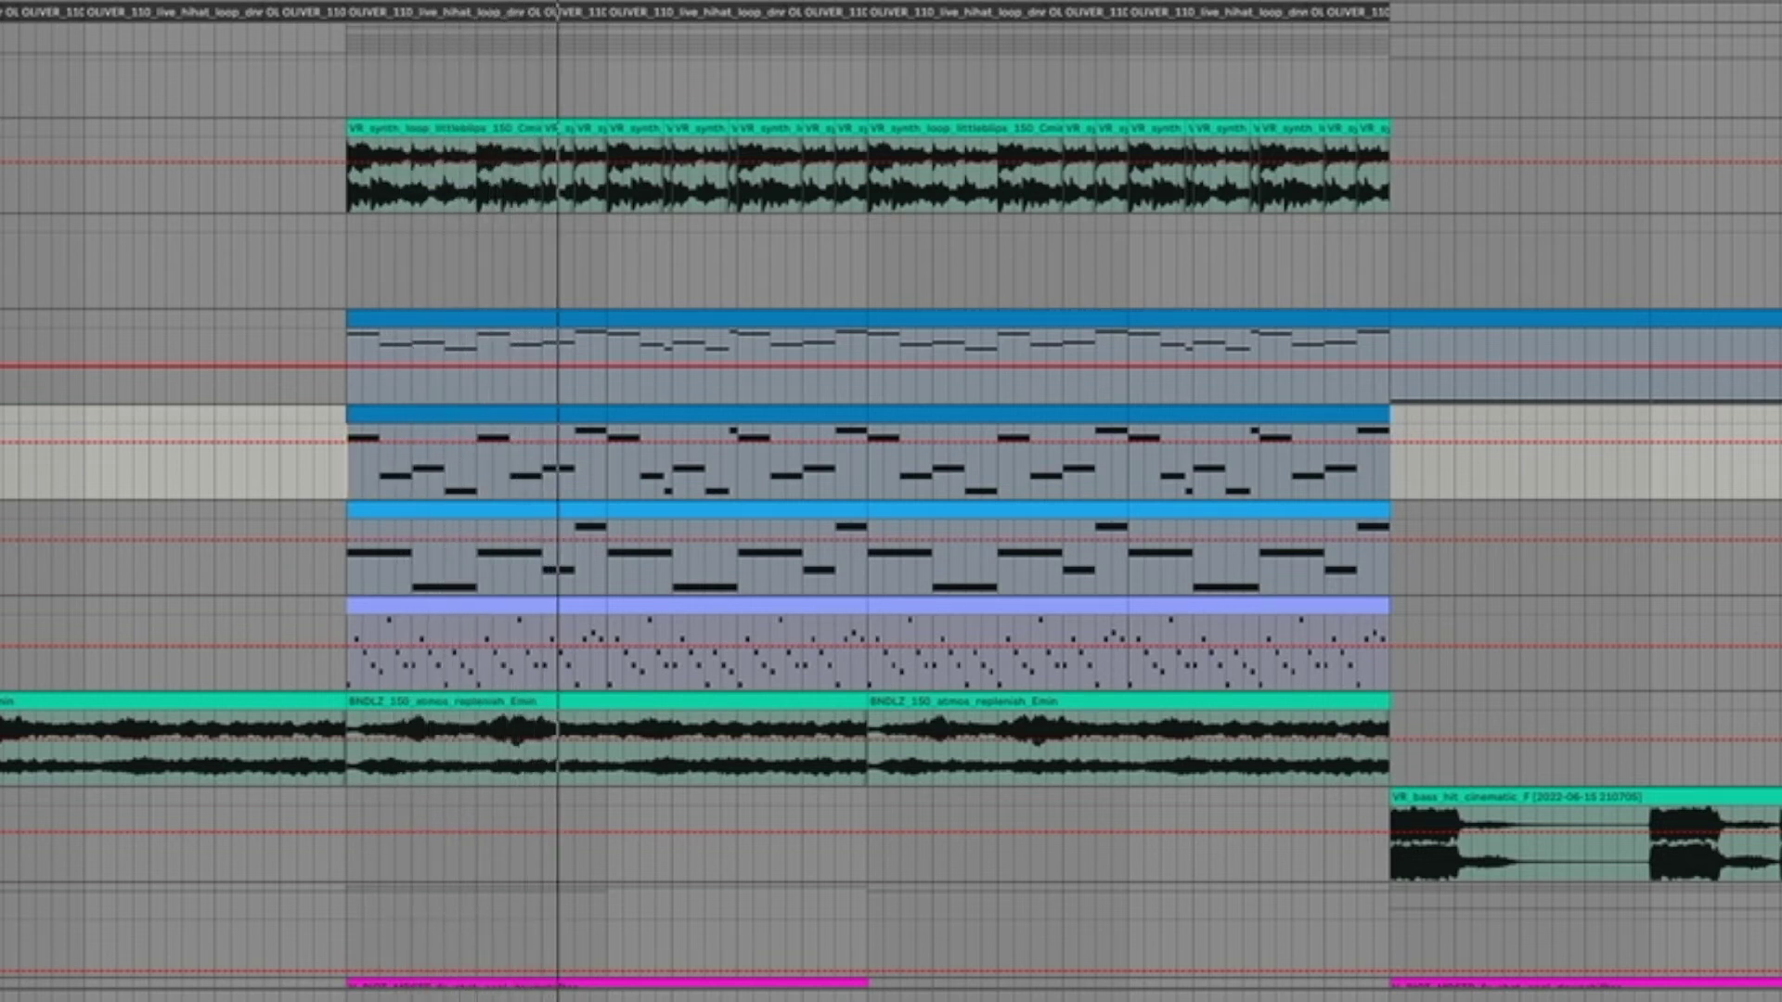
- Audition the separate Serum bass clip beneath the impact effect track, from bar 9 to about bar 13
{"action": "scroll", "coordinate": [1738, 431], "scroll_direction": "down", "scroll_amount": 10}
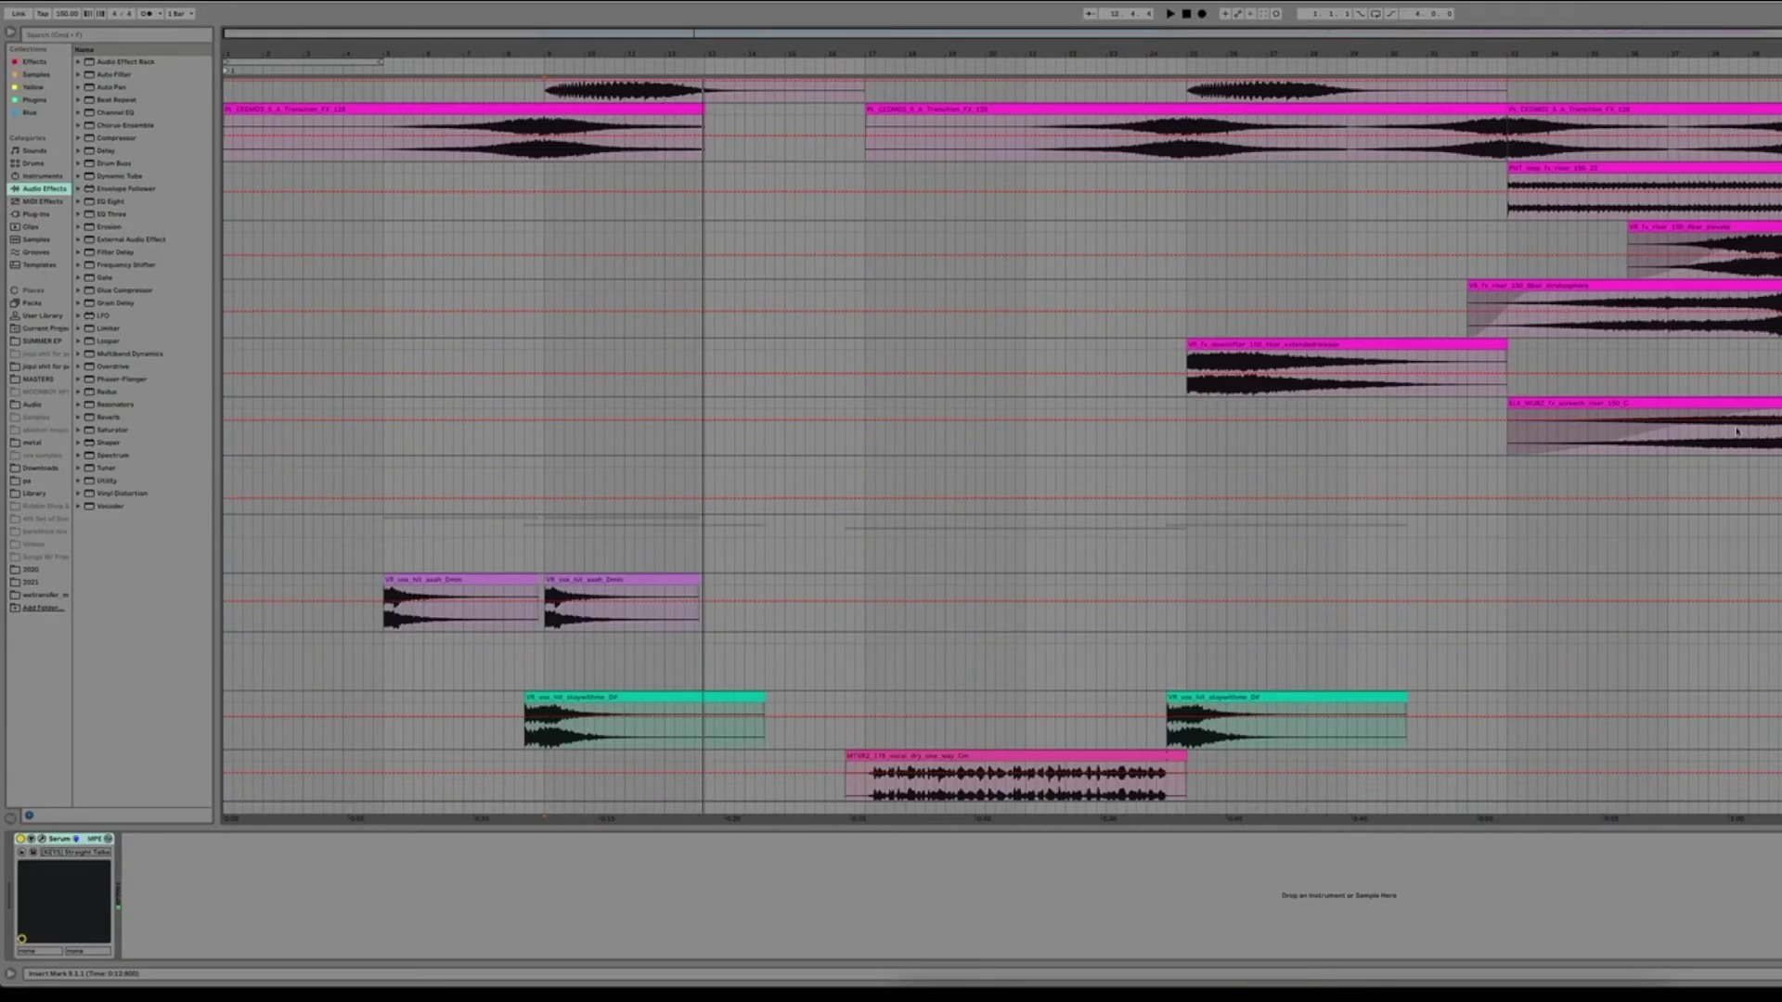
{"action": "scroll", "coordinate": [1738, 431], "scroll_direction": "down", "scroll_amount": 15}
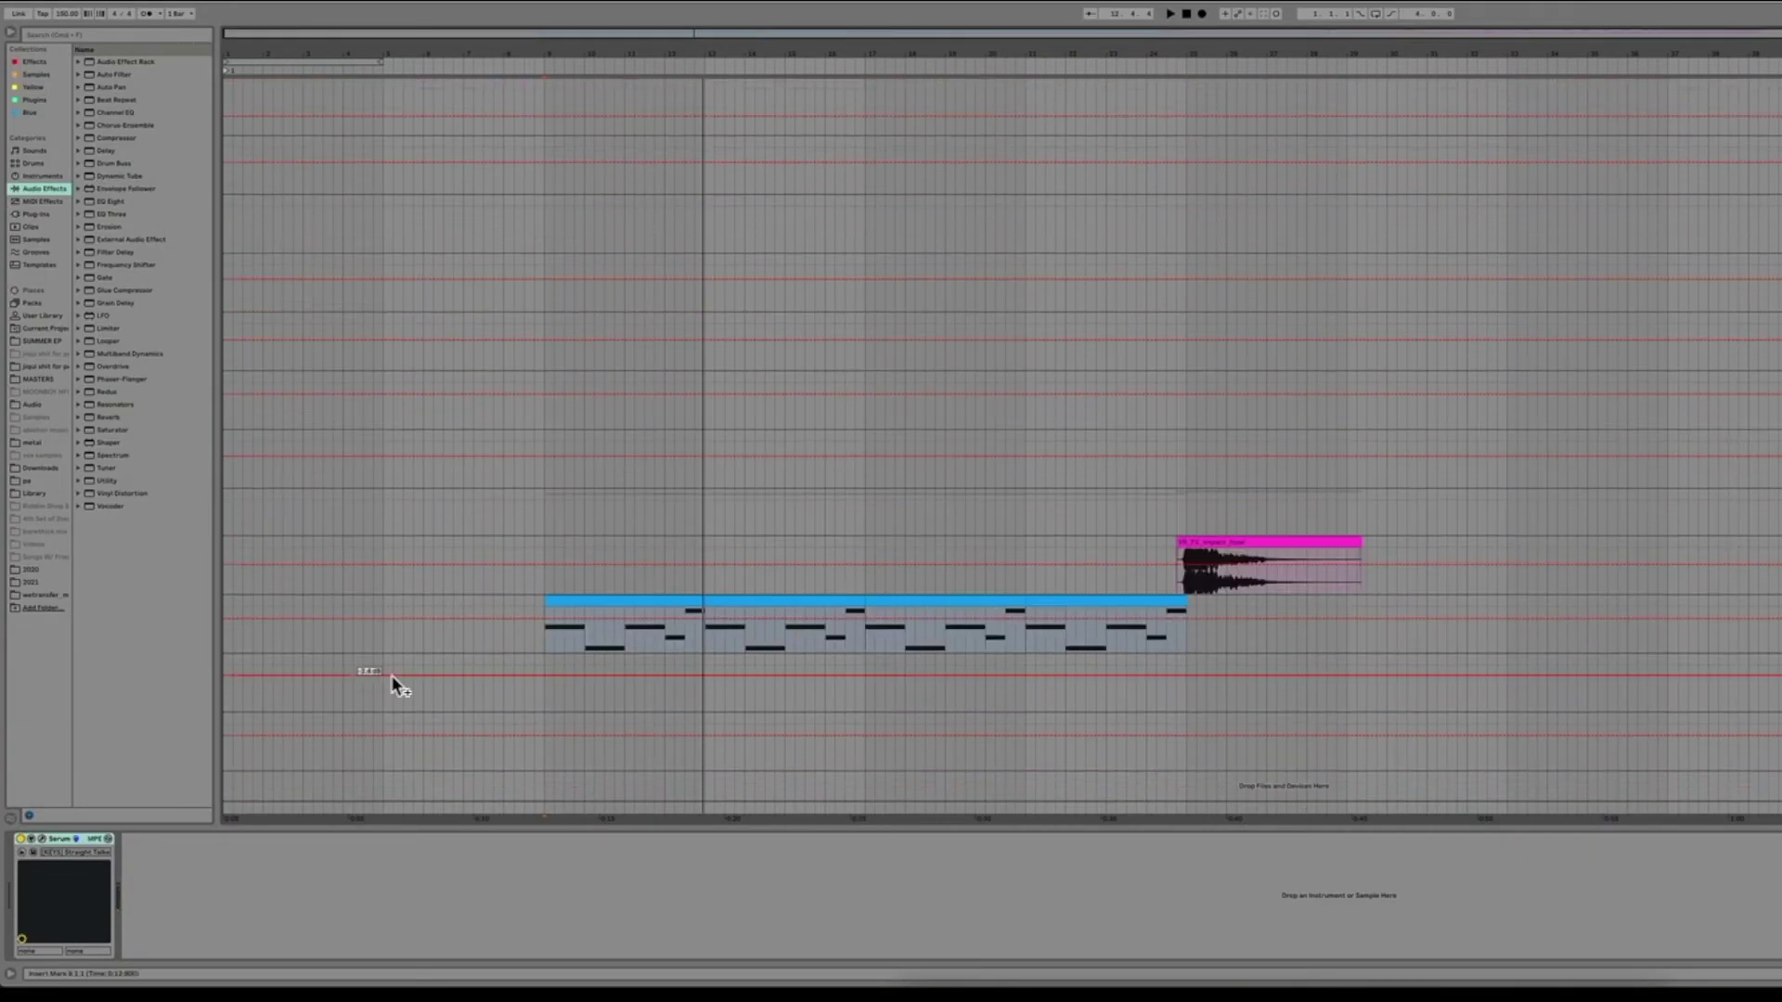
{"action": "left_click", "coordinate": [543, 648]}
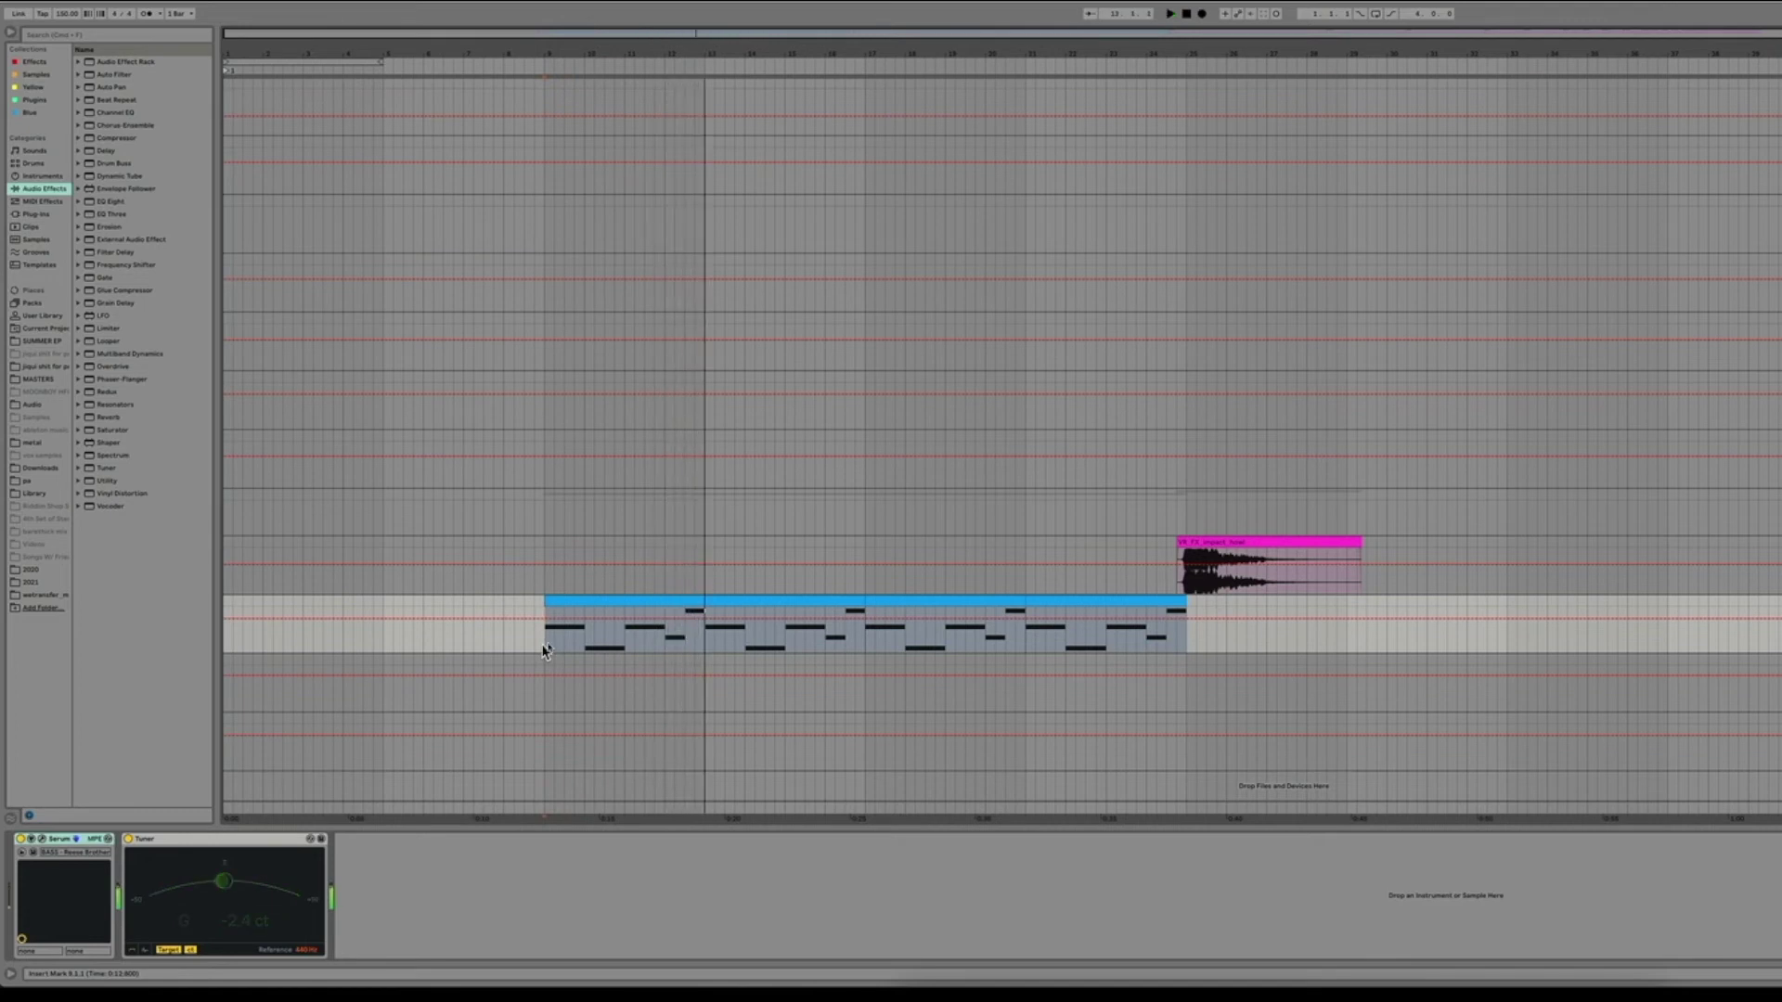
- Play the arrangement from bar 5 to about bar 17, then stop playback
{"action": "scroll", "coordinate": [322, 504], "scroll_direction": "up", "scroll_amount": 20}
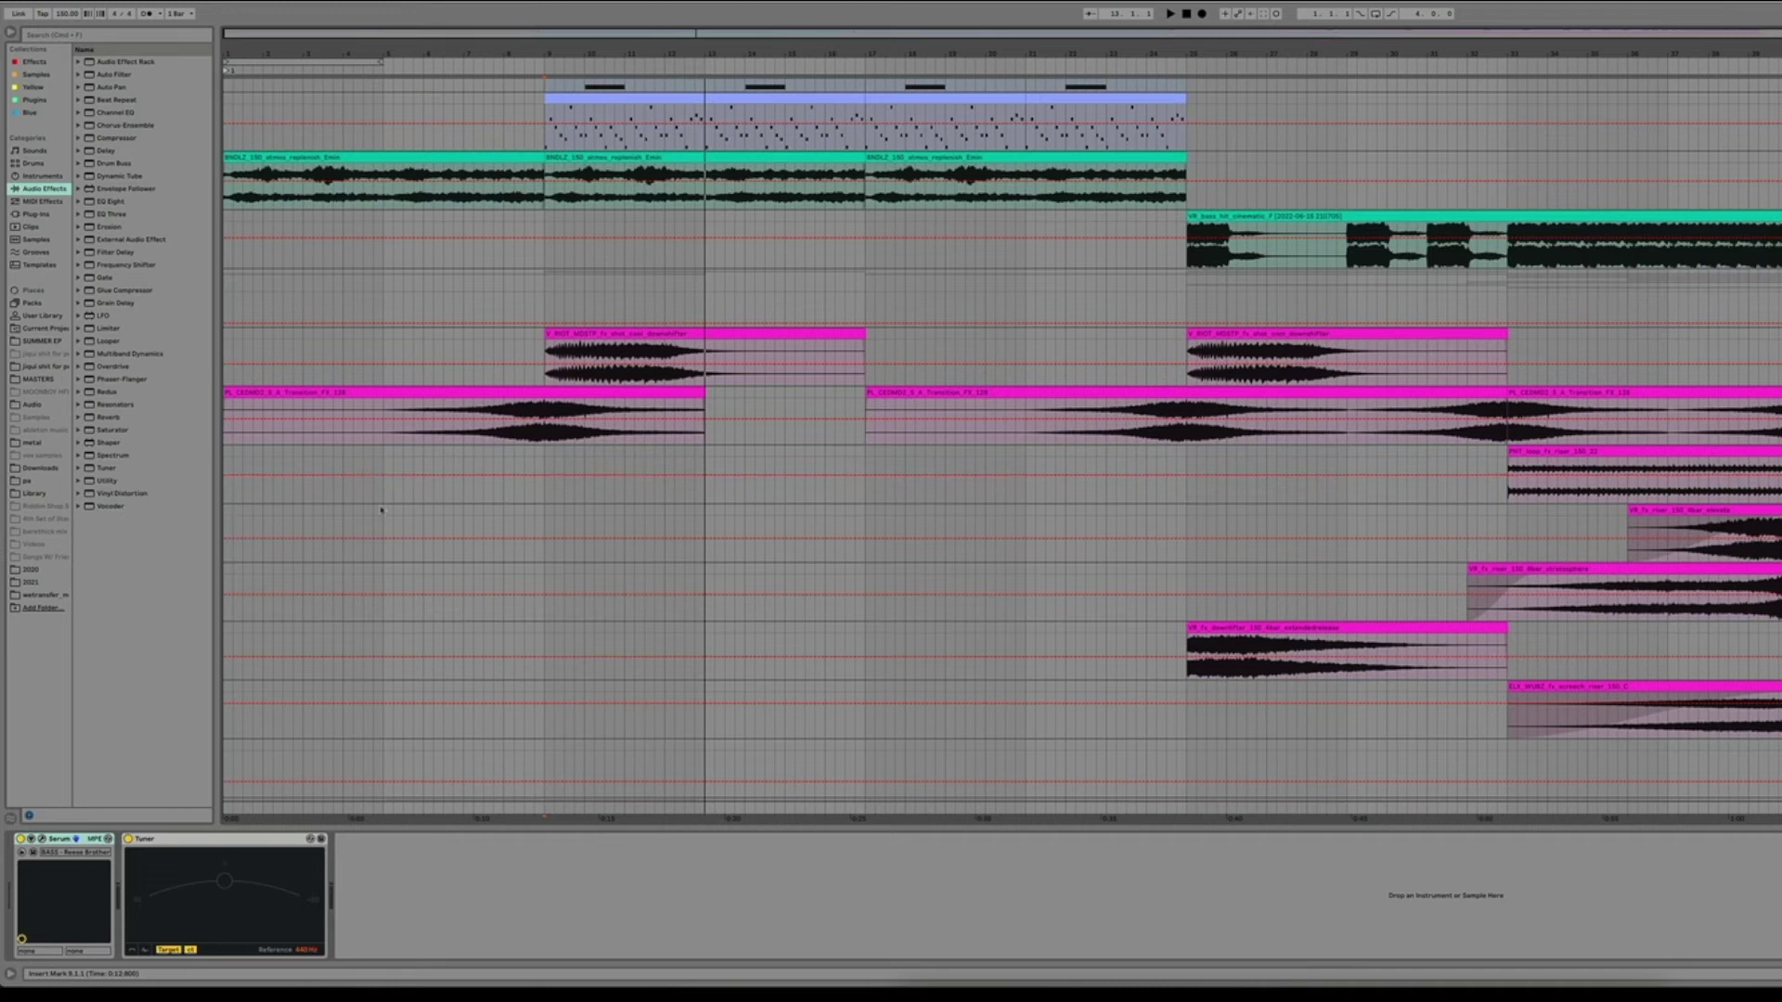
{"action": "left_click", "coordinate": [380, 509]}
{"action": "scroll", "coordinate": [1132, 553], "scroll_direction": "up", "scroll_amount": 10}
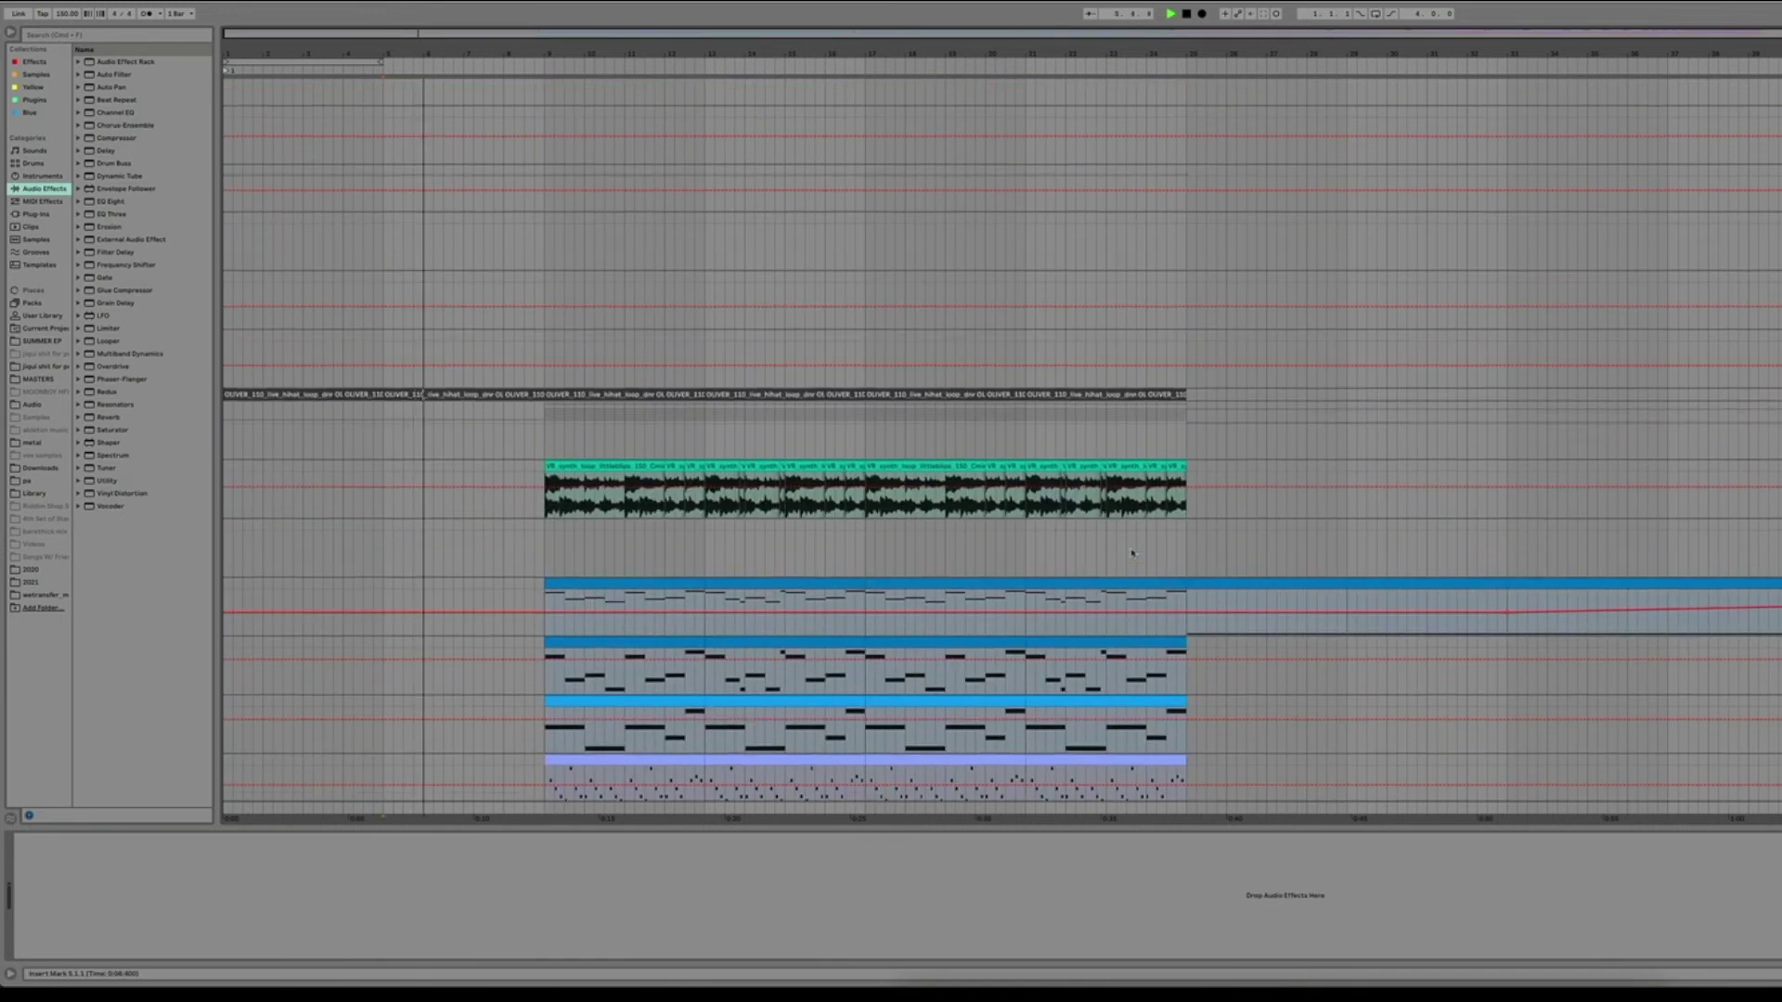
{"action": "scroll", "coordinate": [1131, 553], "scroll_direction": "down", "scroll_amount": 3}
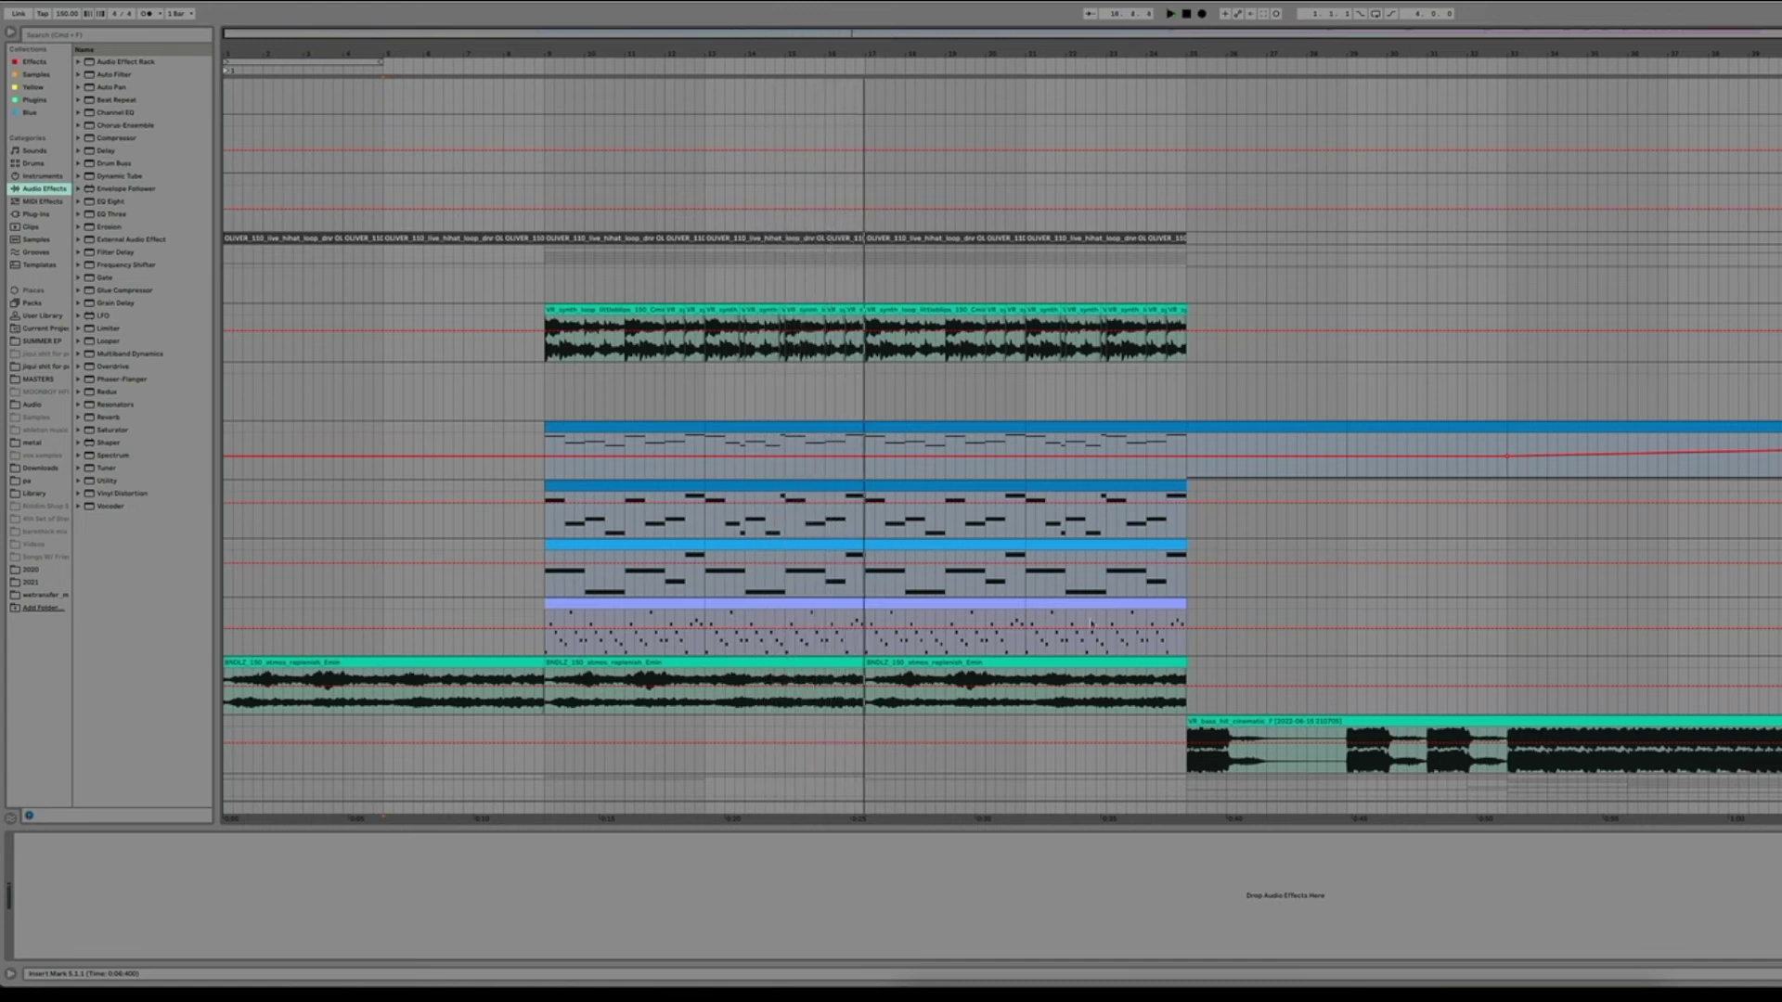
- Select bars 9 to 13 on the synth loop track
{"action": "scroll", "coordinate": [709, 678], "scroll_direction": "down", "scroll_amount": 10}
{"action": "scroll", "coordinate": [716, 688], "scroll_direction": "up", "scroll_amount": 13}
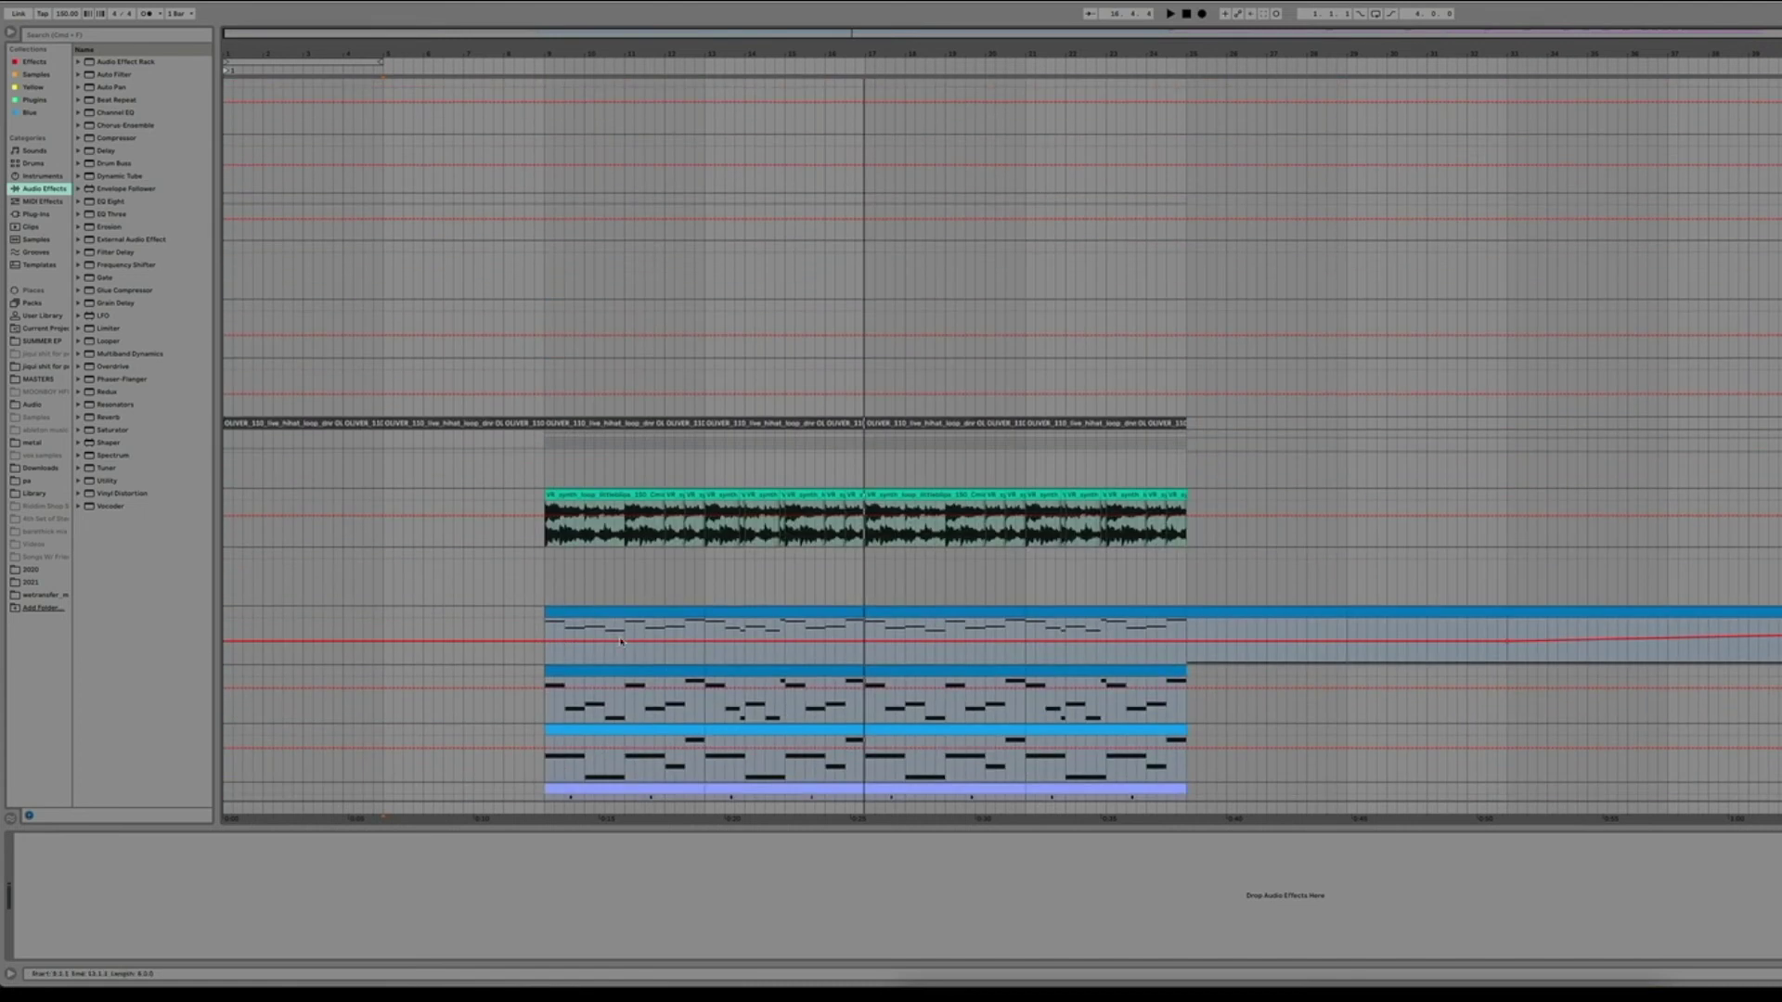
{"action": "left_click_drag", "start_coordinate": [547, 539], "coordinate": [703, 520]}
{"action": "scroll", "coordinate": [539, 599], "scroll_direction": "down", "scroll_amount": 4}
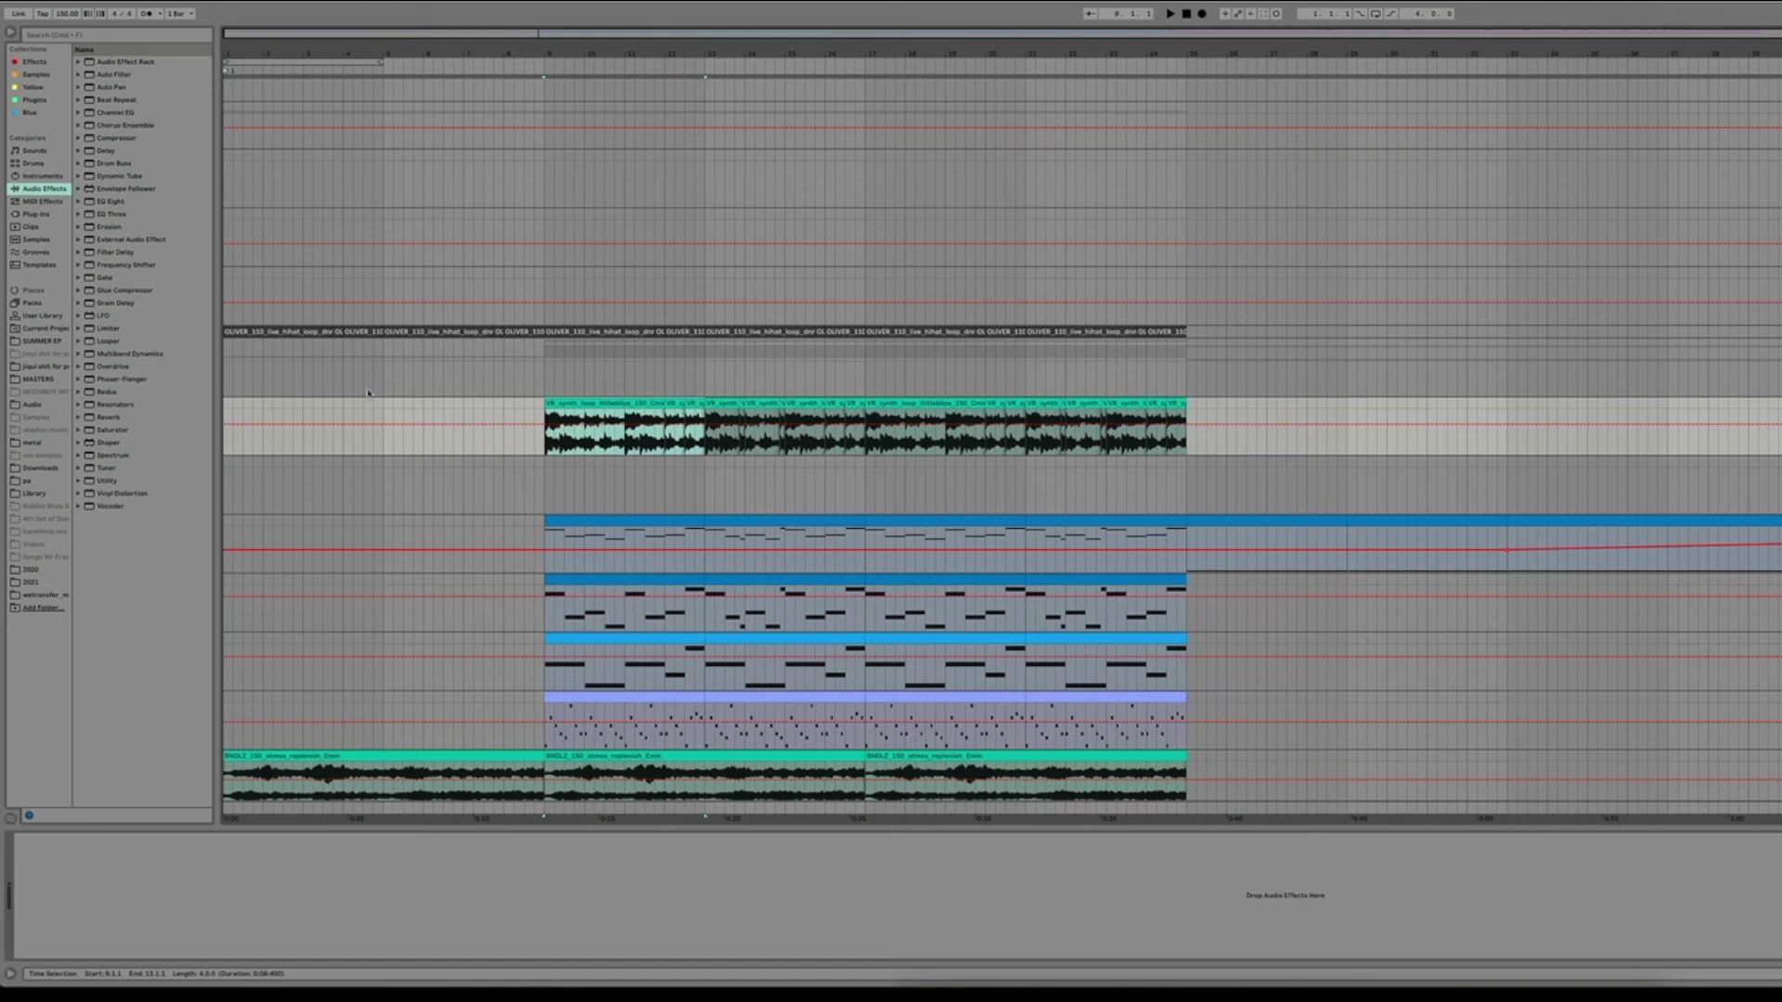
- Delete the empty 13 Audio track beneath the synth loop track
{"action": "left_click_drag", "start_coordinate": [504, 42], "coordinate": [504, 33]}
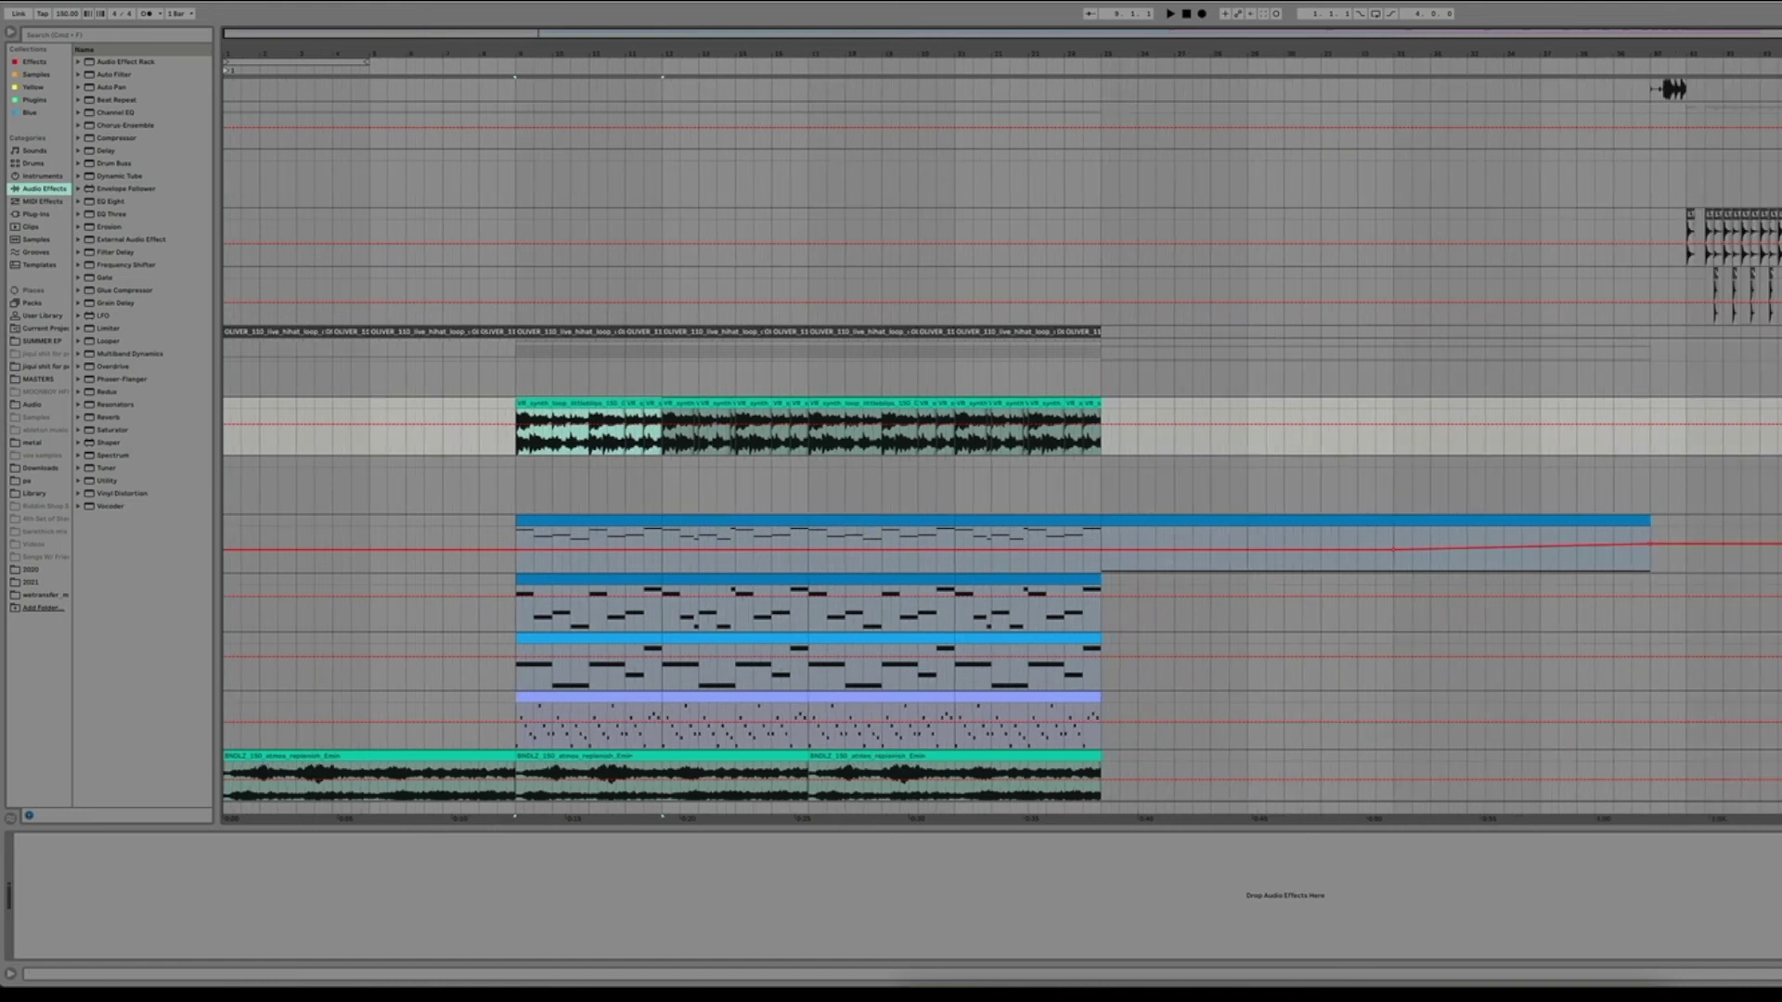
{"action": "left_click", "coordinate": [1775, 485]}
{"action": "key", "text": "BackSpace"}
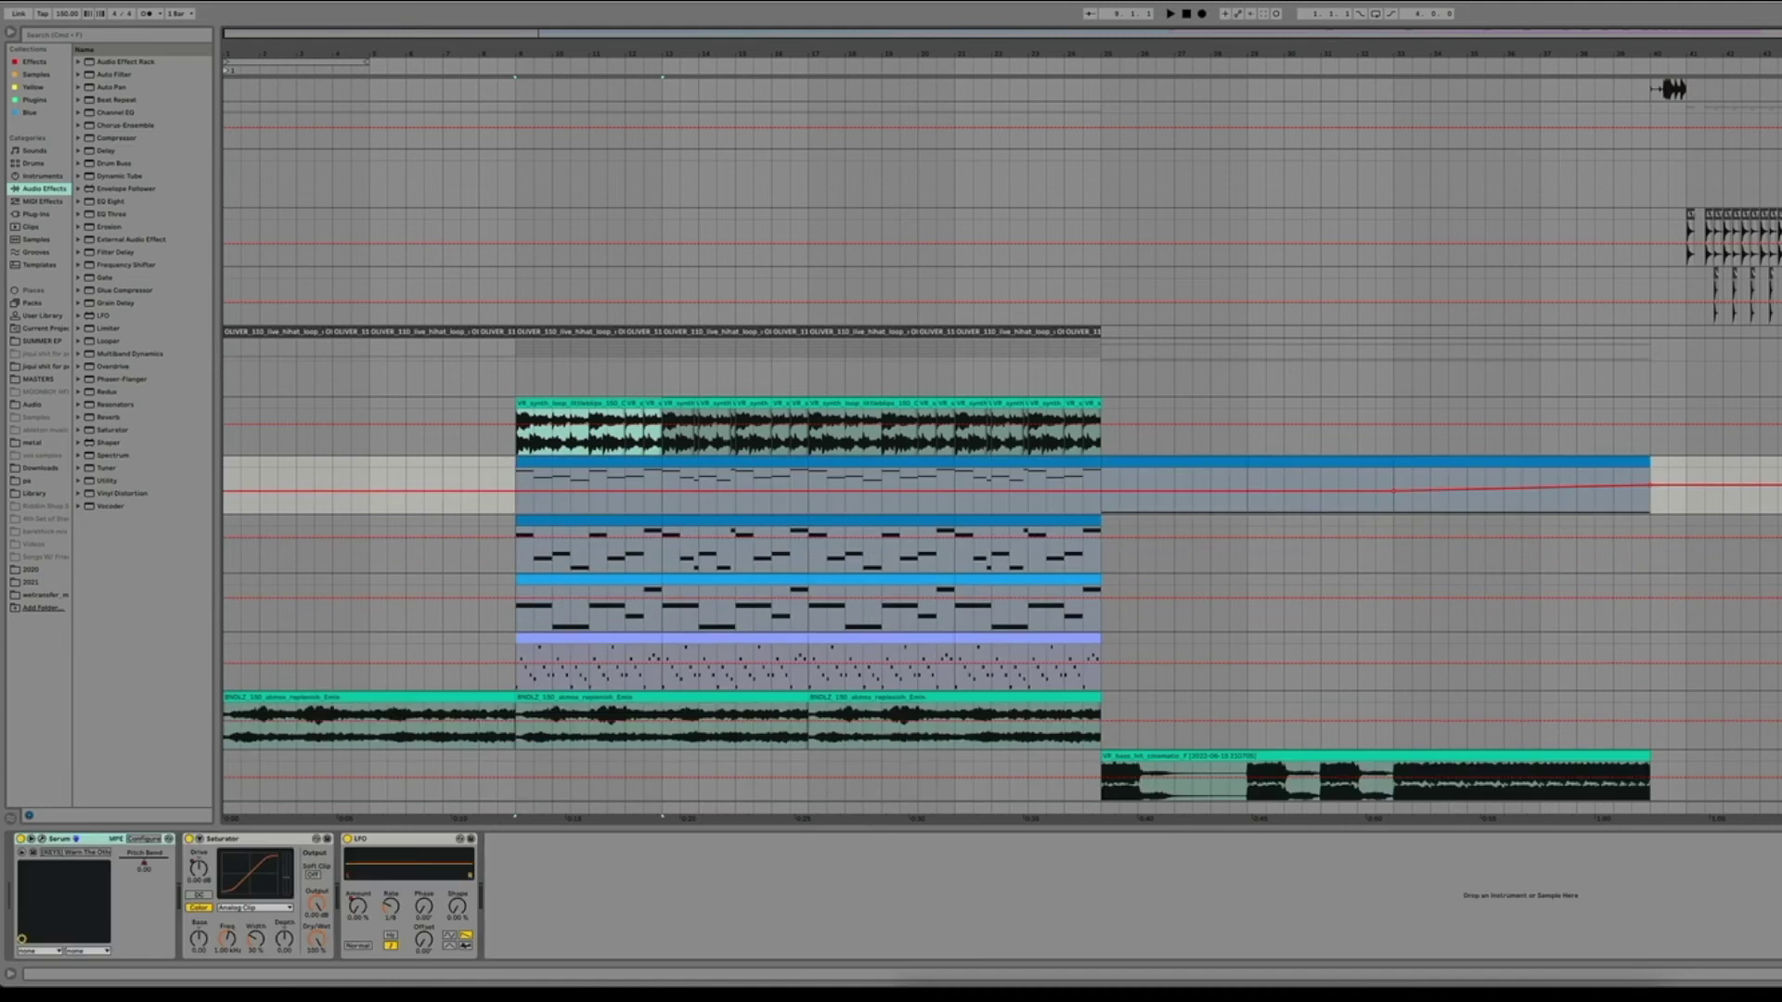
- Look over the FX, hit and vocal clips on the tracks below the synths, then return to the synth tracks
{"action": "scroll", "coordinate": [668, 616], "scroll_direction": "down", "scroll_amount": 5}
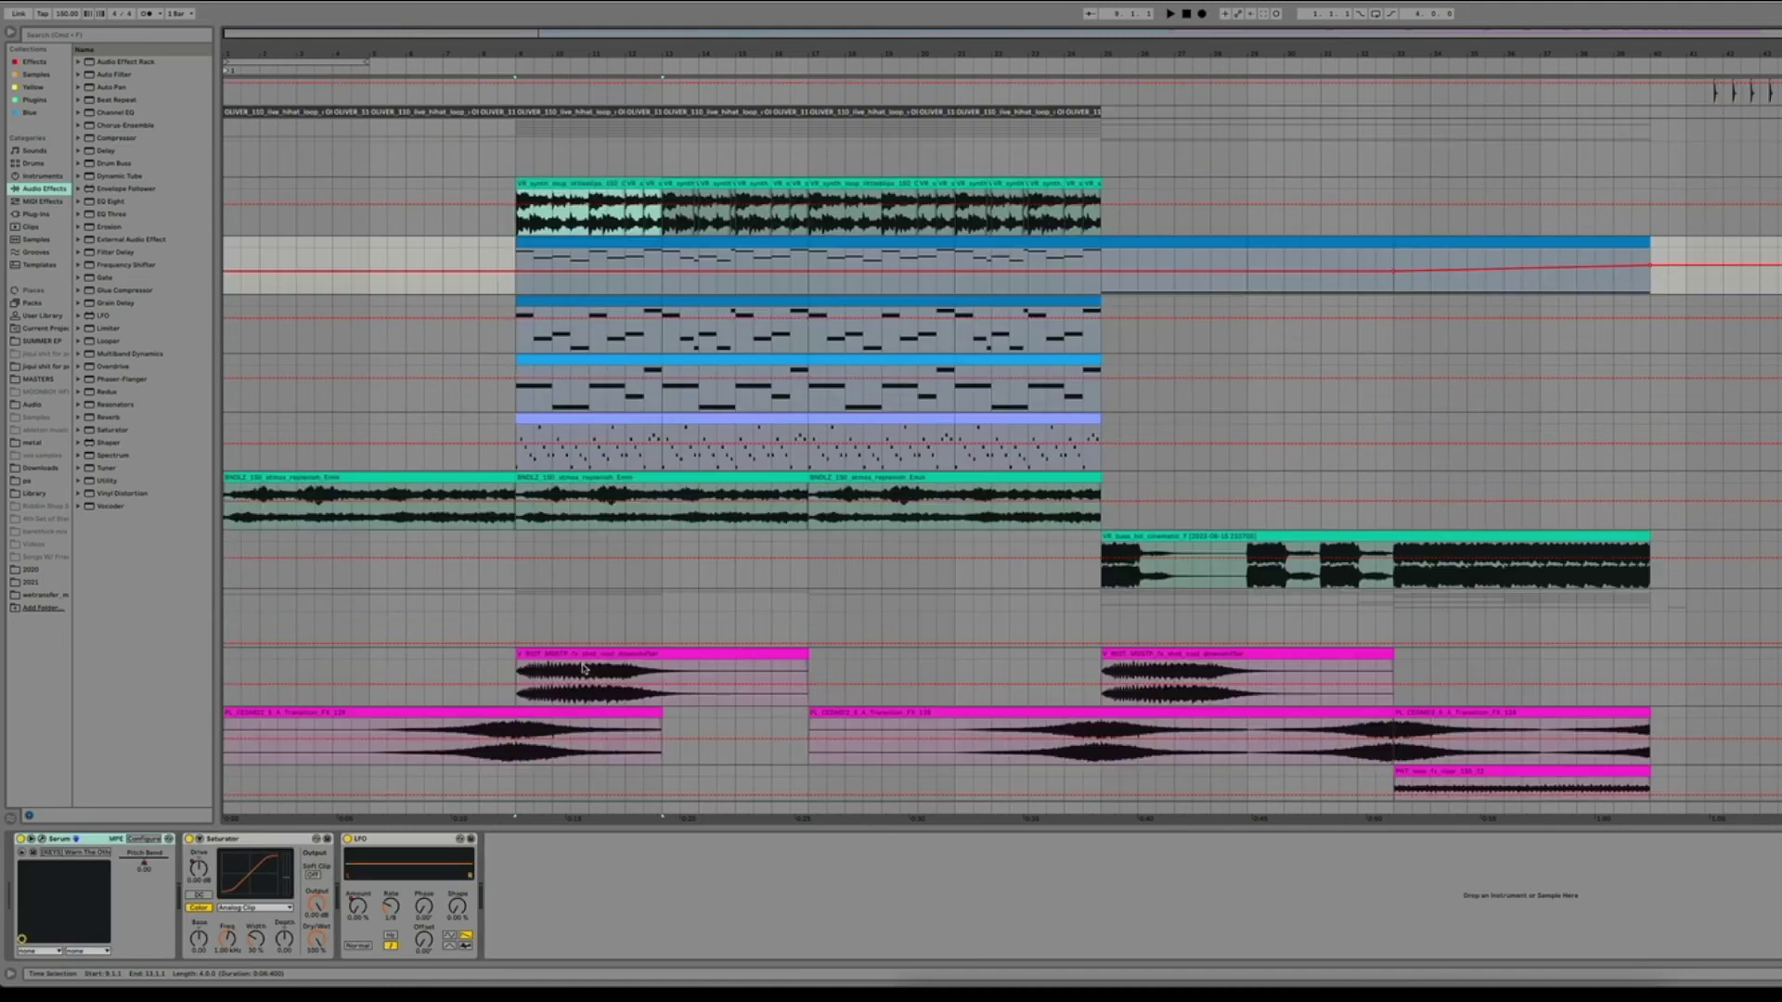
{"action": "scroll", "coordinate": [587, 680], "scroll_direction": "up", "scroll_amount": 4}
{"action": "scroll", "coordinate": [700, 628], "scroll_direction": "down", "scroll_amount": 8}
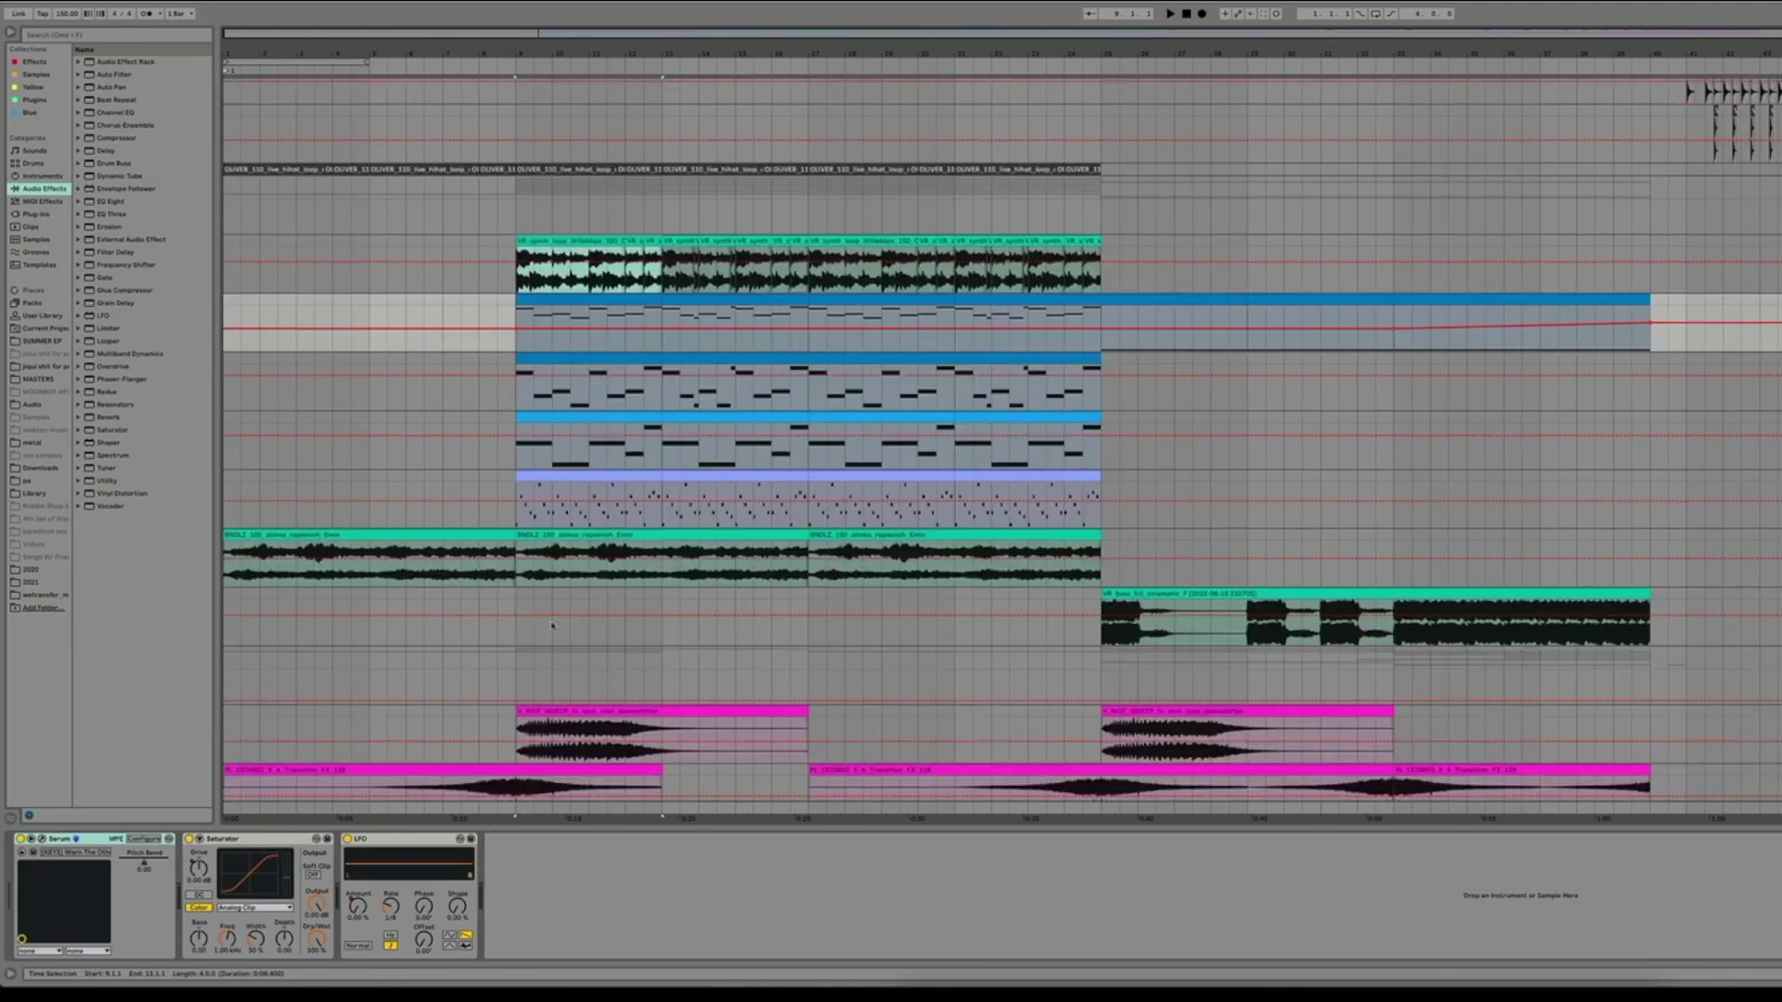
{"action": "scroll", "coordinate": [495, 702], "scroll_direction": "down", "scroll_amount": 6}
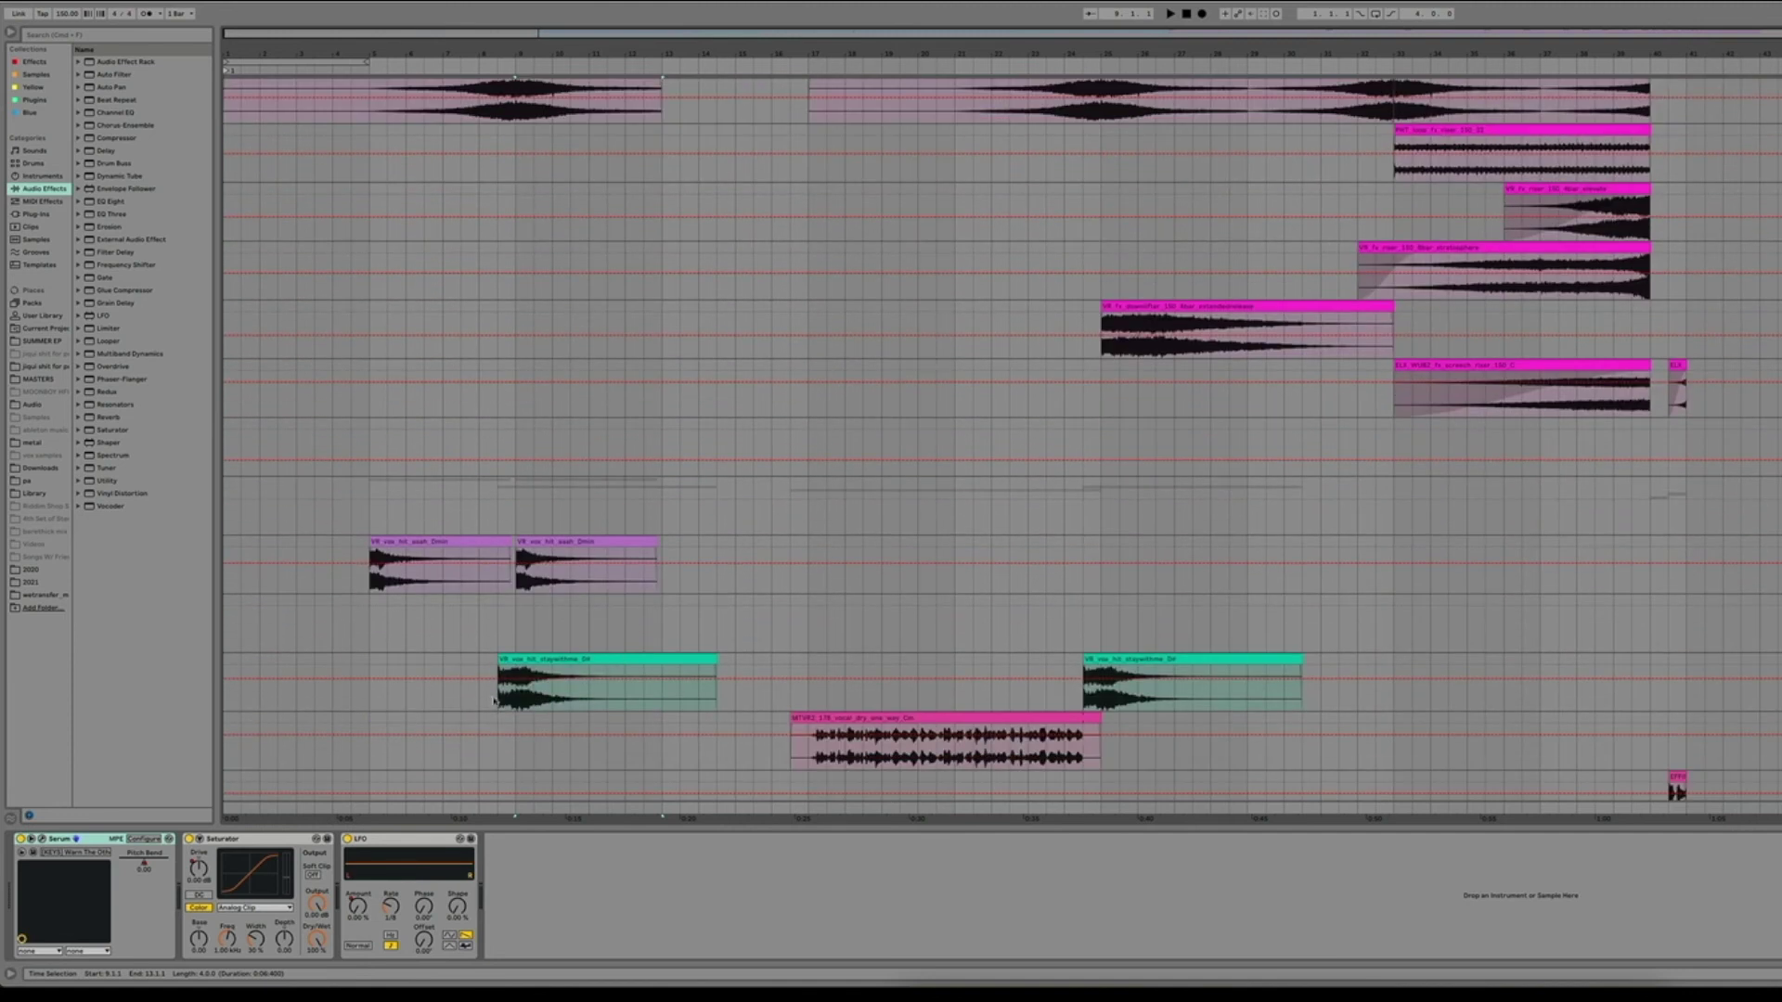
{"action": "scroll", "coordinate": [501, 678], "scroll_direction": "down", "scroll_amount": 2}
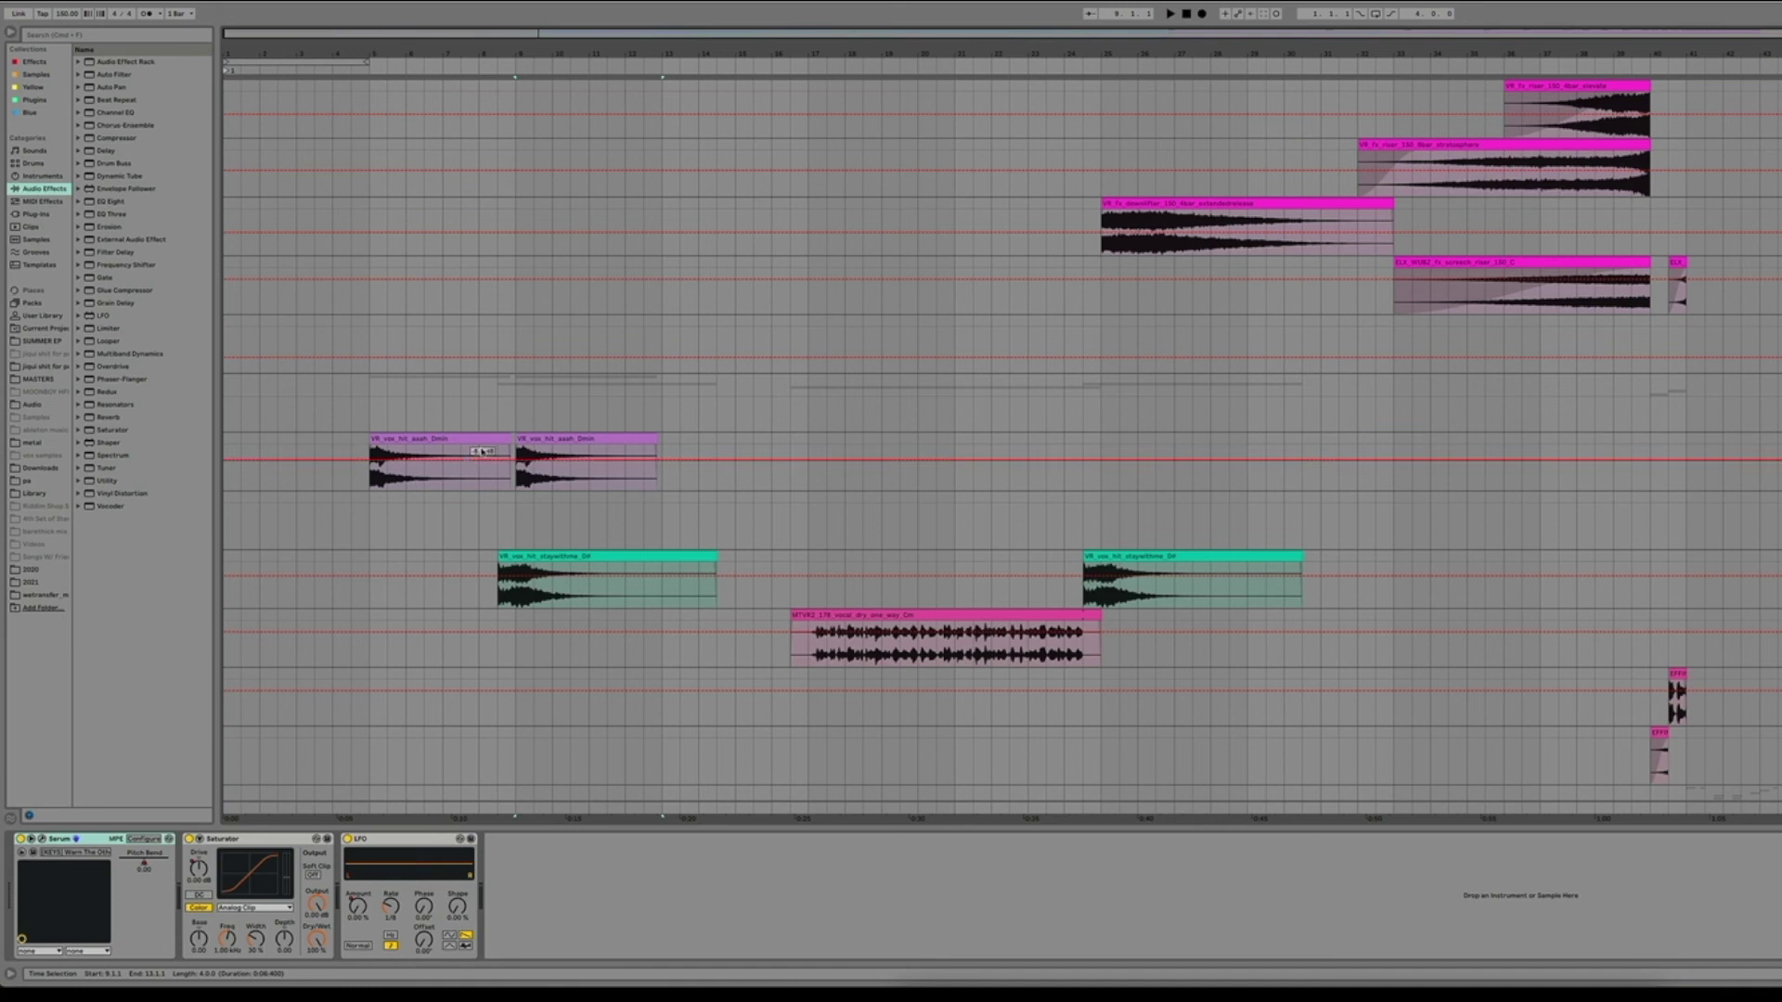
{"action": "scroll", "coordinate": [674, 619], "scroll_direction": "down", "scroll_amount": 7}
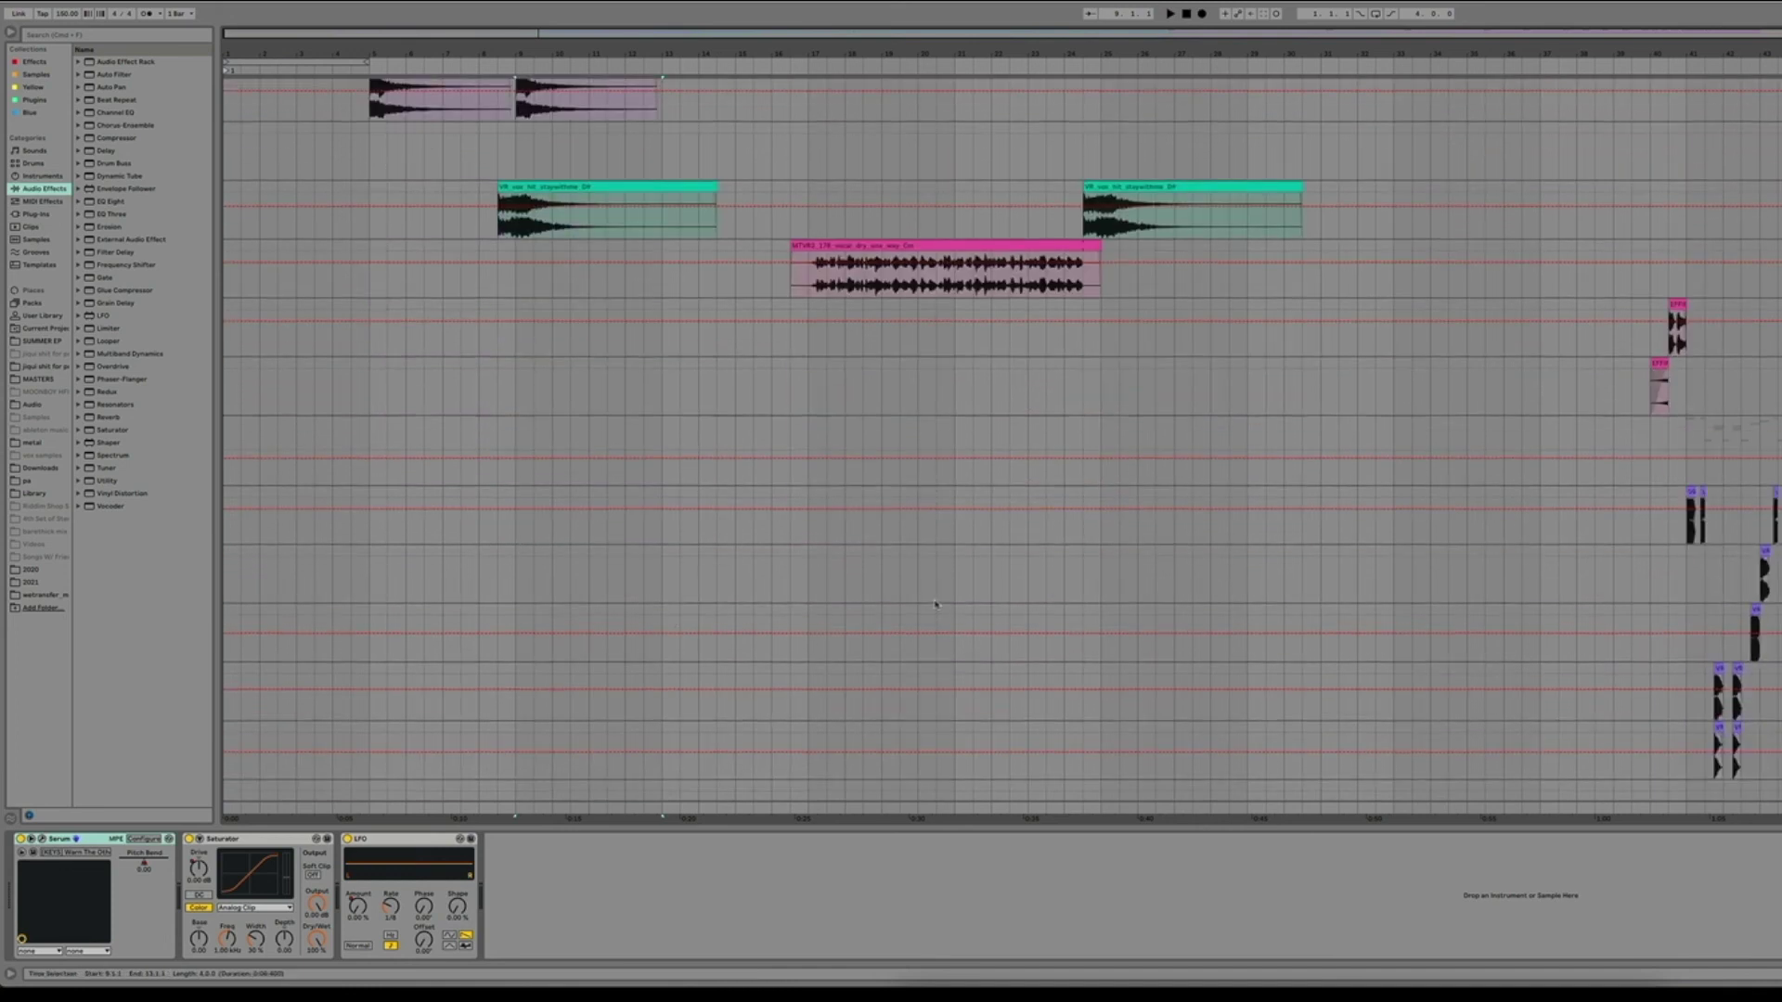
{"action": "scroll", "coordinate": [998, 576], "scroll_direction": "up", "scroll_amount": 15}
{"action": "scroll", "coordinate": [991, 591], "scroll_direction": "up", "scroll_amount": 8}
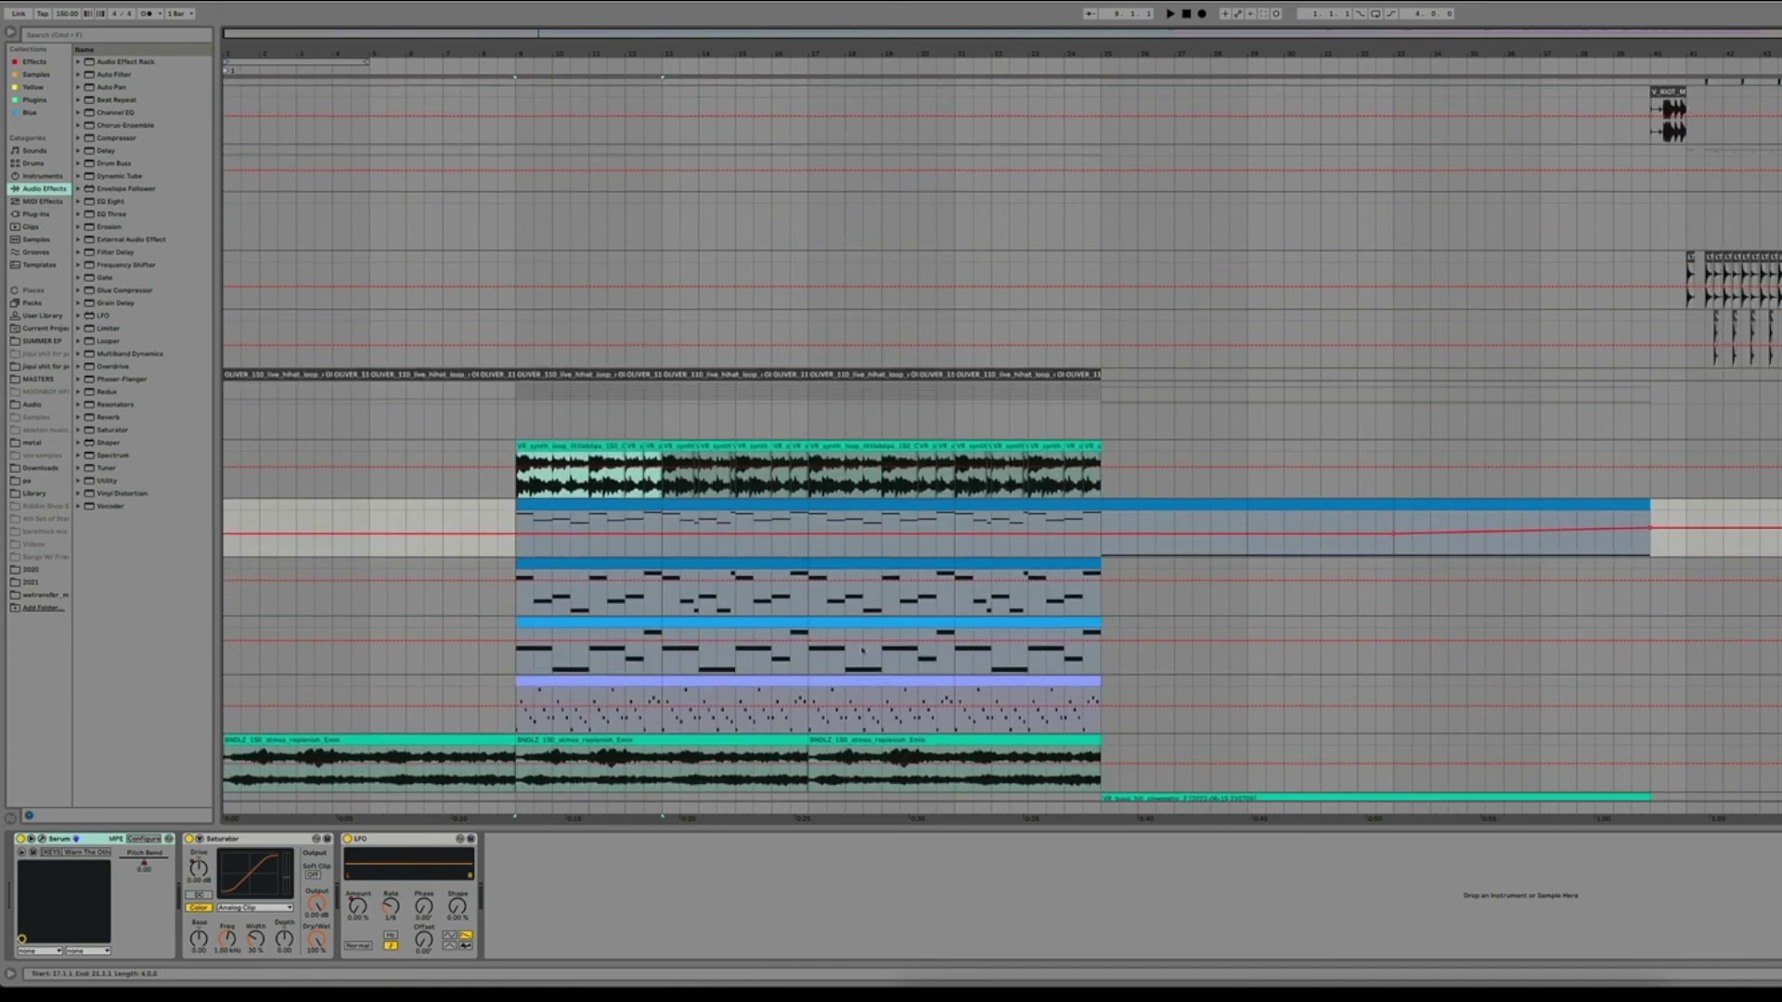
{"action": "scroll", "coordinate": [443, 624], "scroll_direction": "down", "scroll_amount": 4}
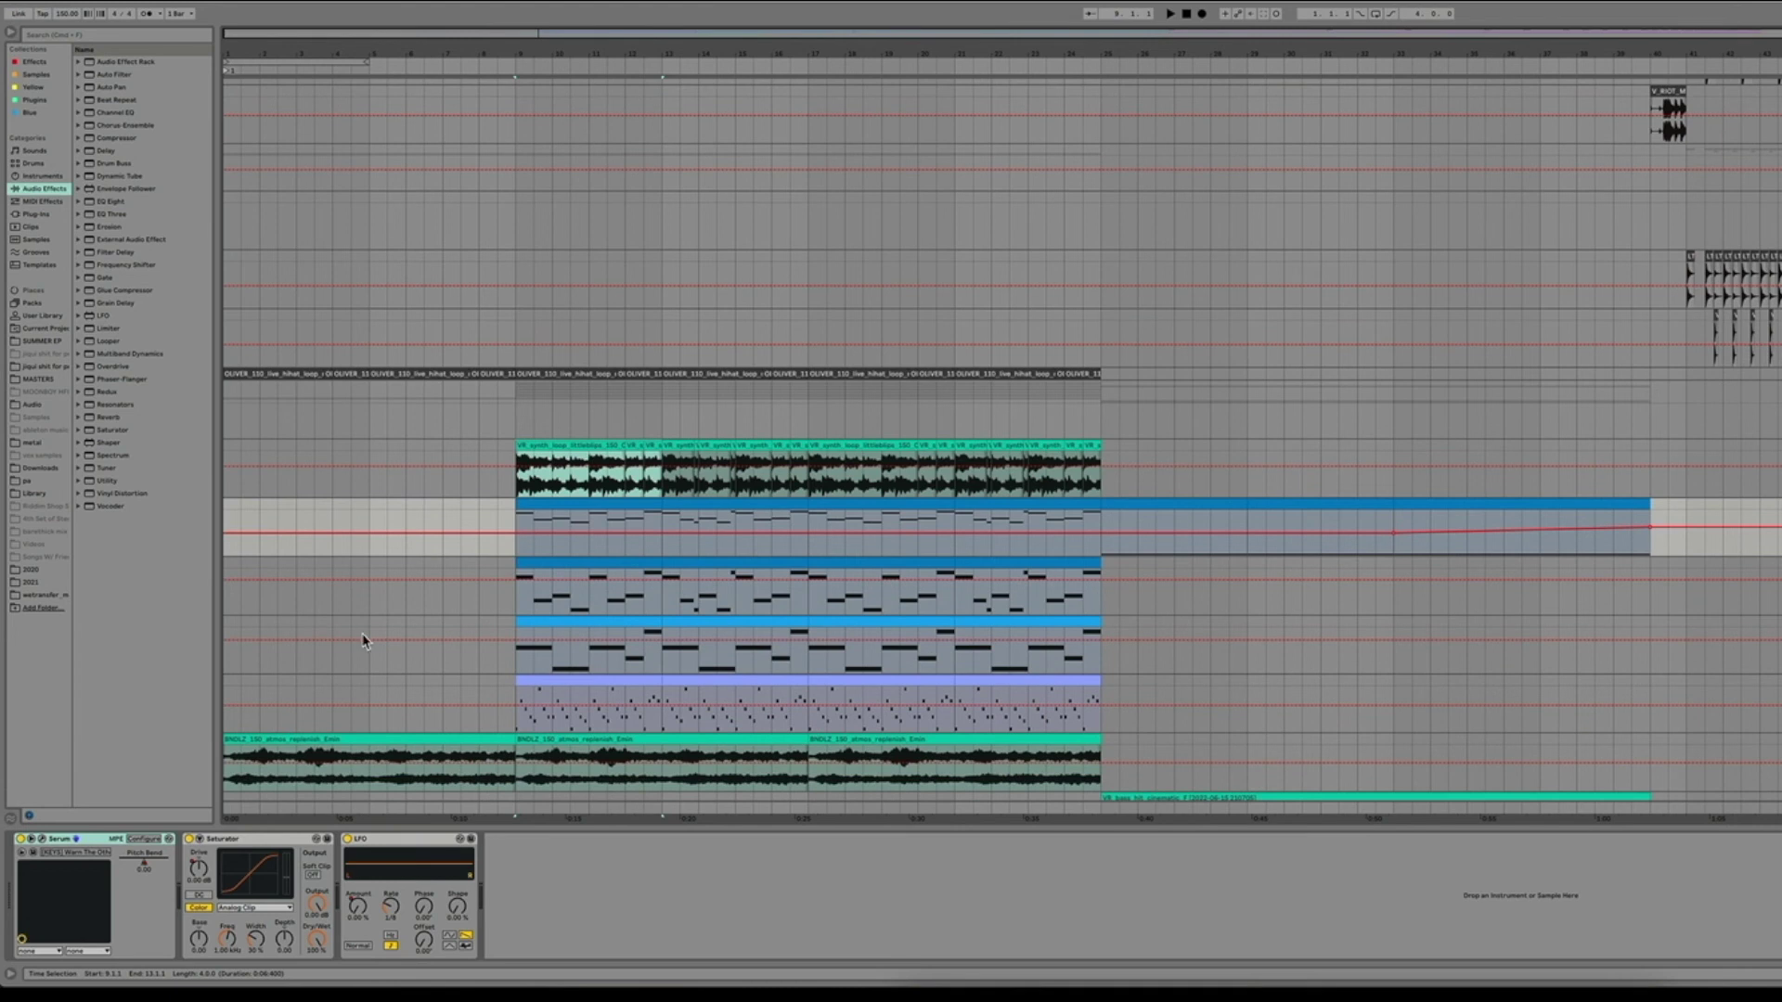